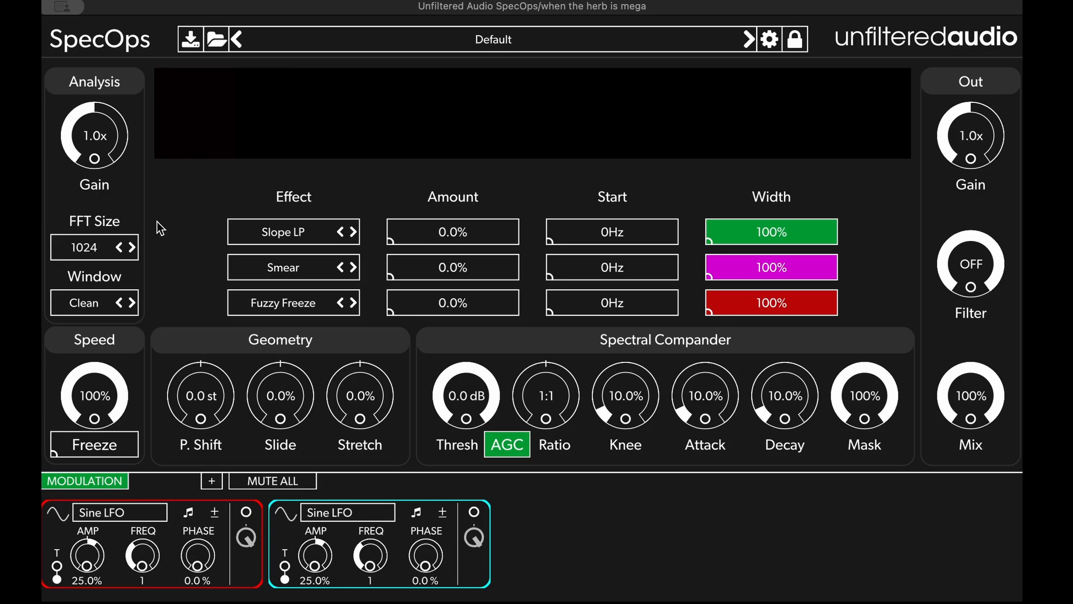
- Try lowering the Analysis Gain to 0.6x, and reset it to 1.0x
{"action": "scroll", "coordinate": [95, 144], "scroll_direction": "down", "scroll_amount": 1}
{"action": "left_click_drag", "start_coordinate": [95, 144], "coordinate": [98, 170]}
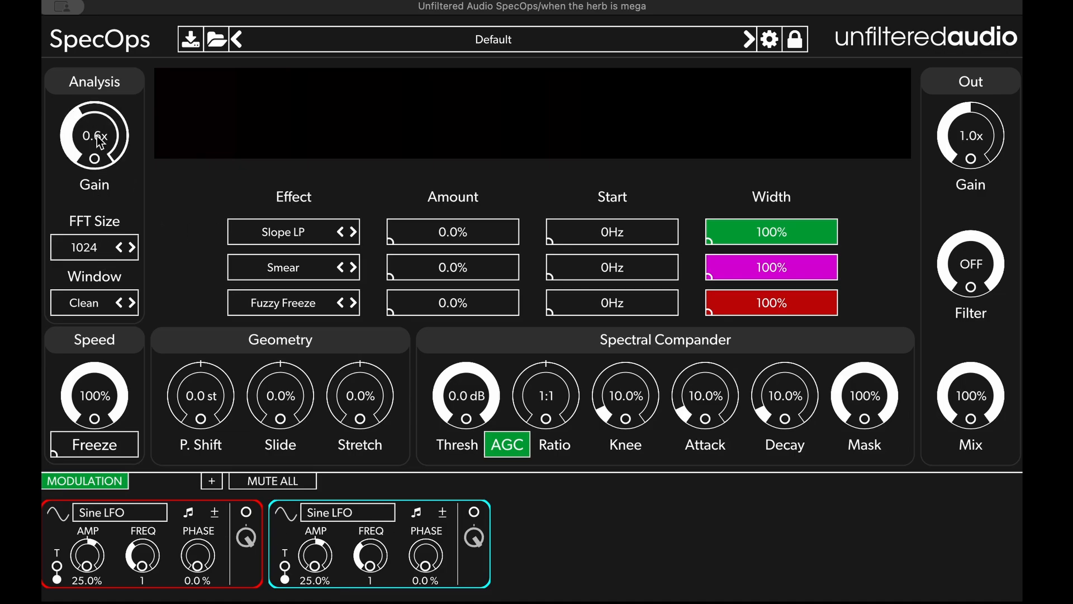
{"action": "double_click", "coordinate": [99, 131]}
{"action": "mouse_move", "coordinate": [183, 150]}
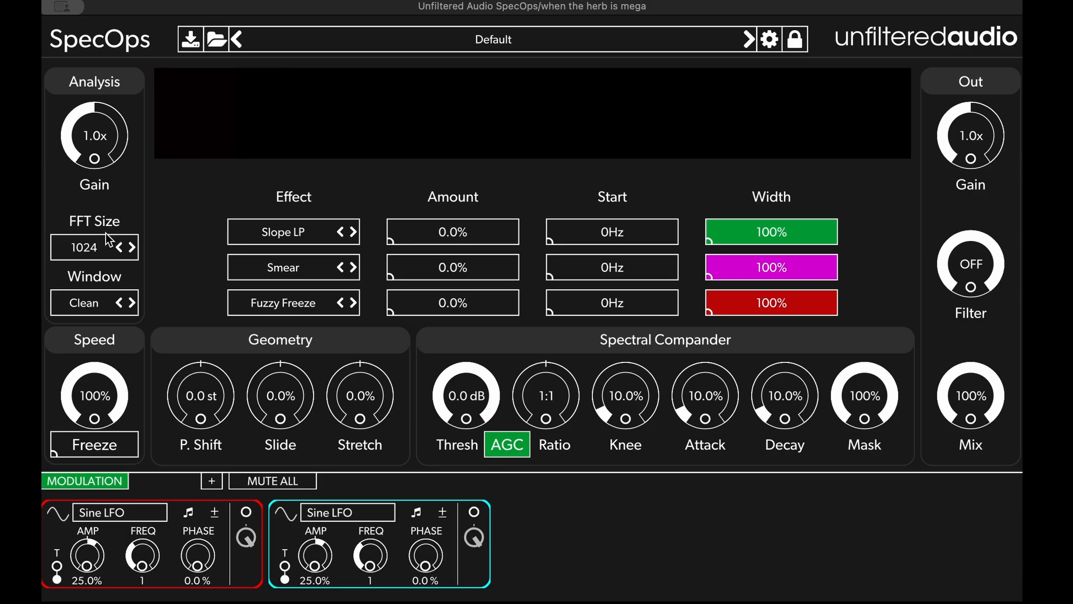
- Examine the available FFT sizes and Window types in the Analysis section
{"action": "left_click", "coordinate": [93, 249]}
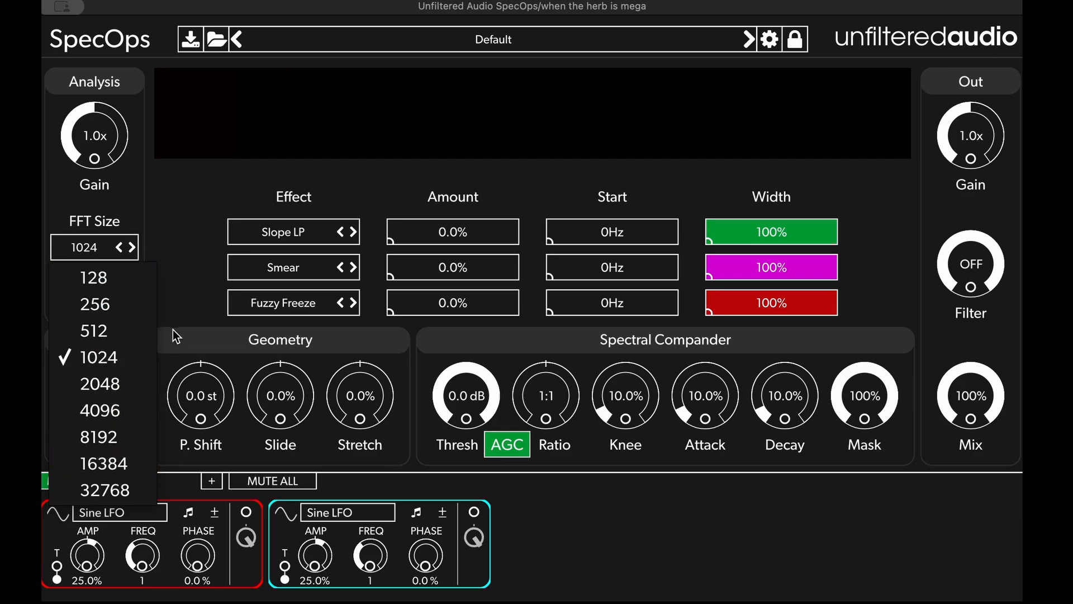
{"action": "left_click", "coordinate": [119, 360]}
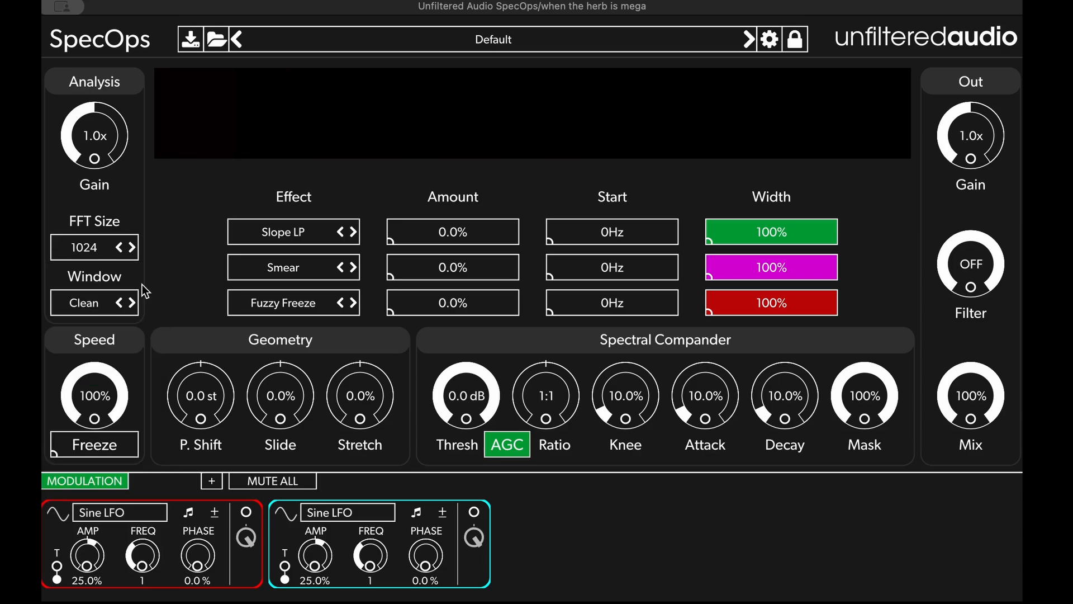
{"action": "left_click", "coordinate": [95, 305]}
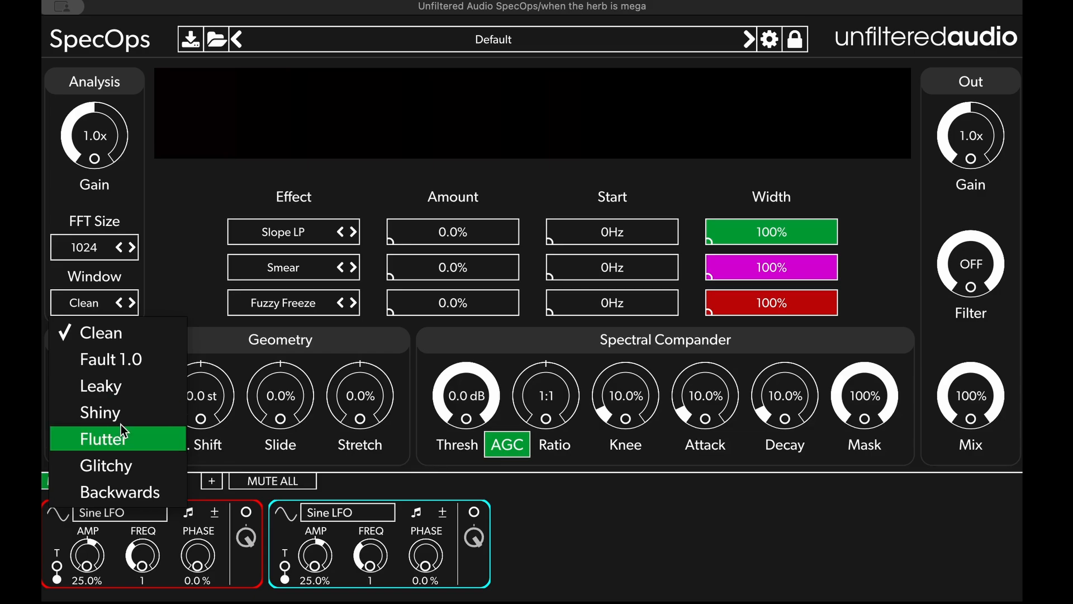
{"action": "left_click", "coordinate": [171, 268]}
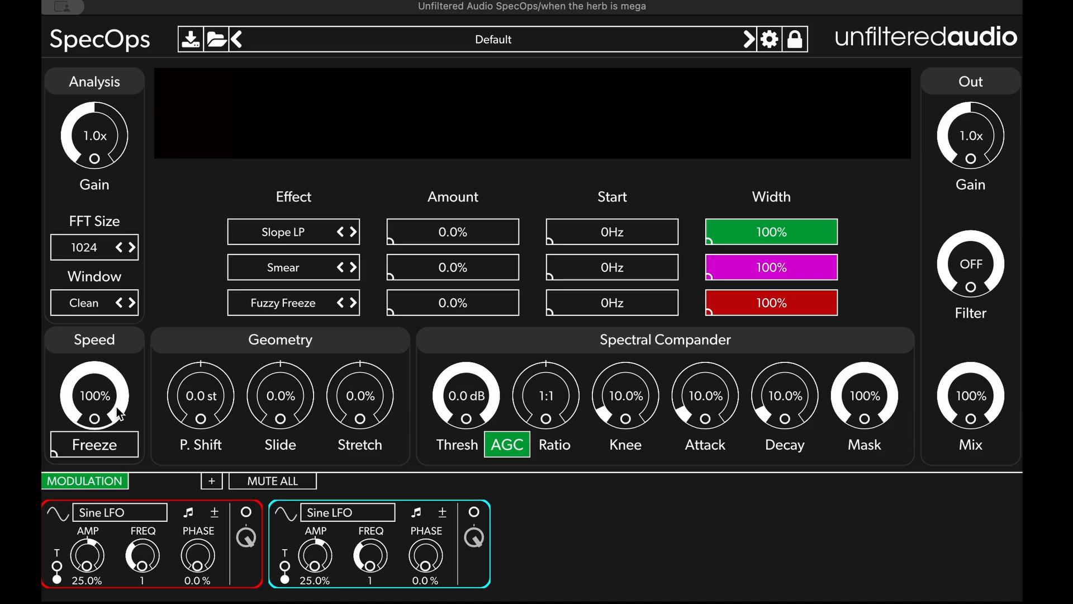
- Play the audio while lowering Speed in stages to 3.9%, and return Speed to 100%
{"action": "left_click_drag", "start_coordinate": [116, 418], "coordinate": [81, 417]}
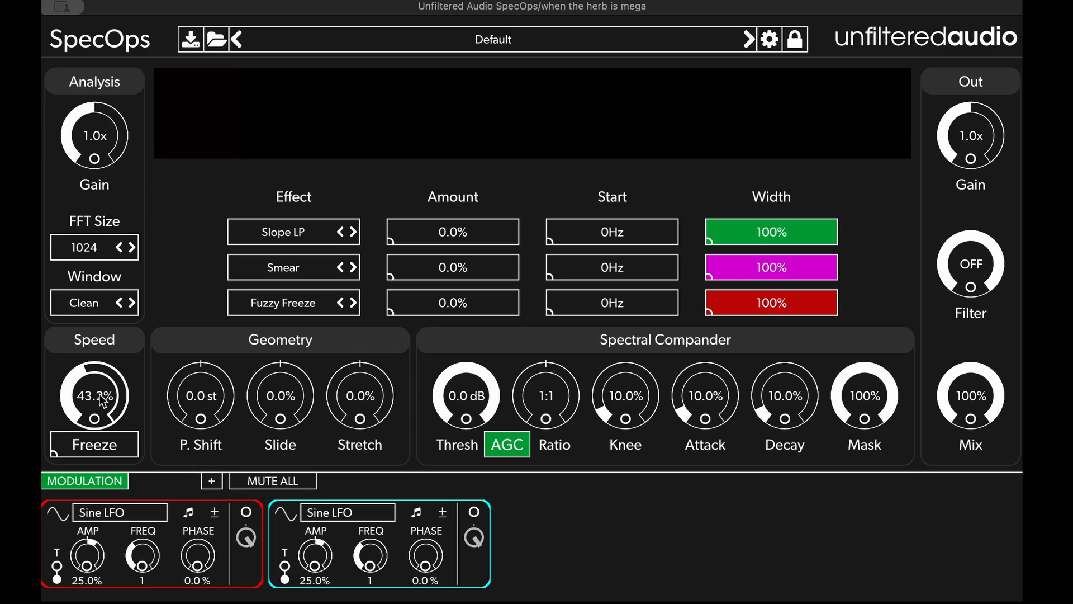
{"action": "key", "text": "space"}
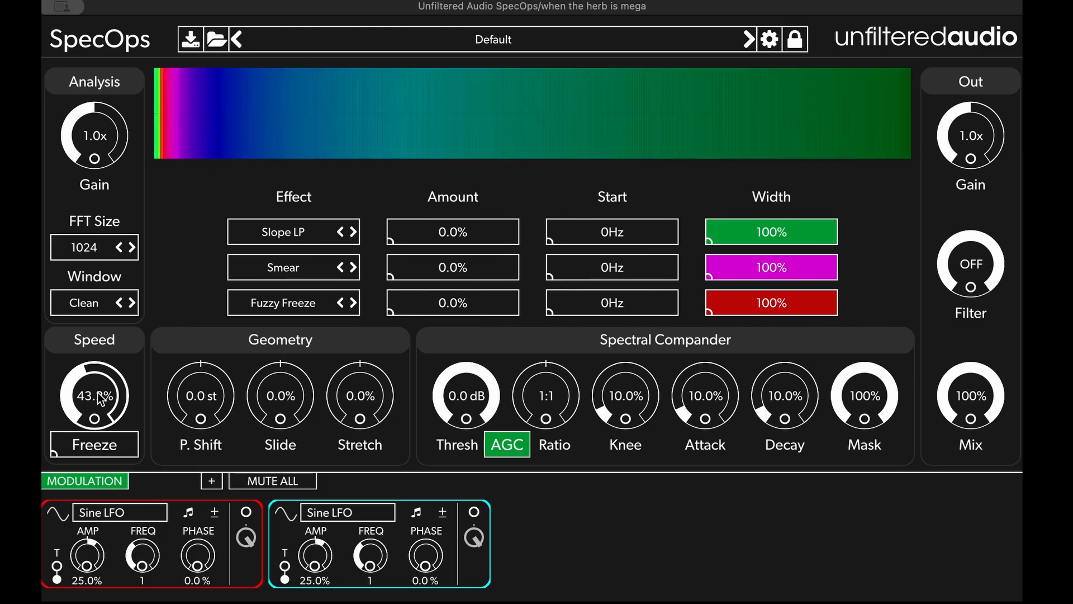
{"action": "left_click_drag", "start_coordinate": [101, 399], "coordinate": [102, 462]}
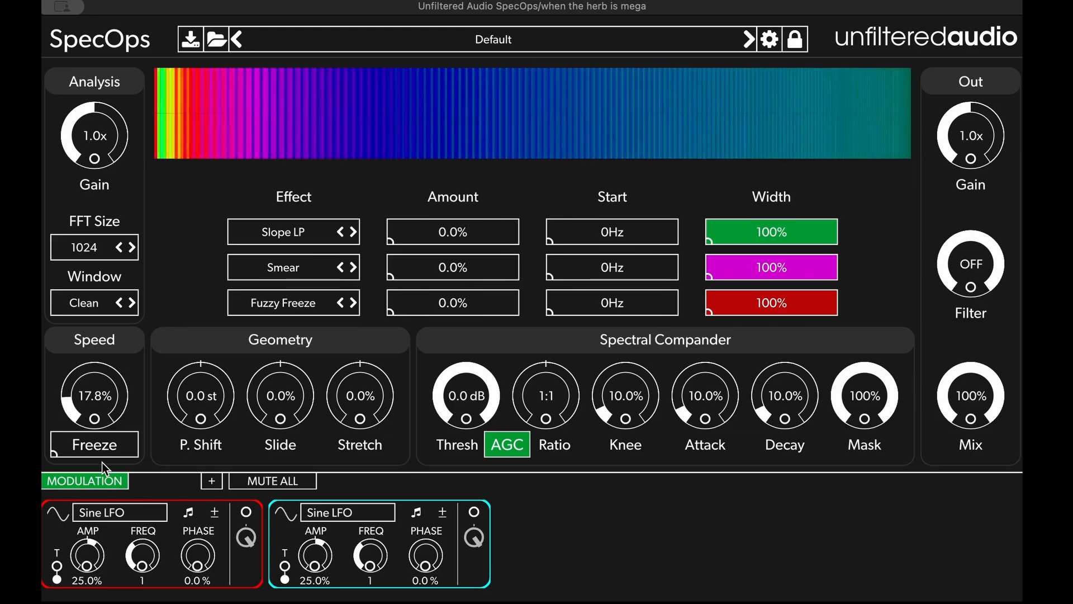
{"action": "left_click_drag", "start_coordinate": [99, 397], "coordinate": [106, 429]}
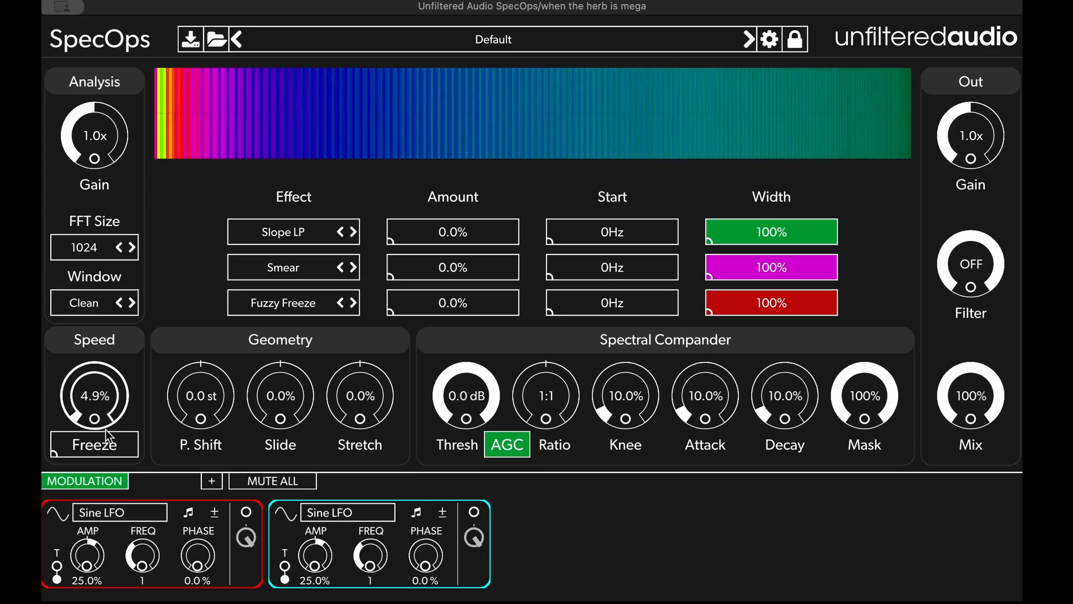
{"action": "mouse_move", "coordinate": [103, 404]}
{"action": "left_mouse_down"}
{"action": "mouse_move", "coordinate": [100, 167]}
{"action": "mouse_move", "coordinate": [116, 414]}
{"action": "left_mouse_up"}
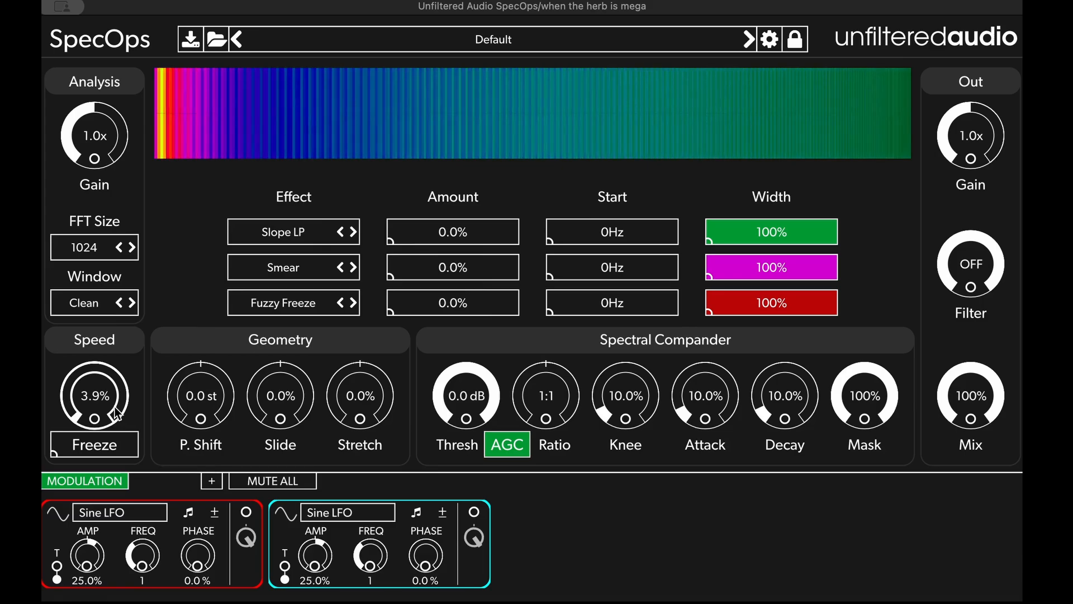
{"action": "left_click_drag", "start_coordinate": [107, 403], "coordinate": [92, 120]}
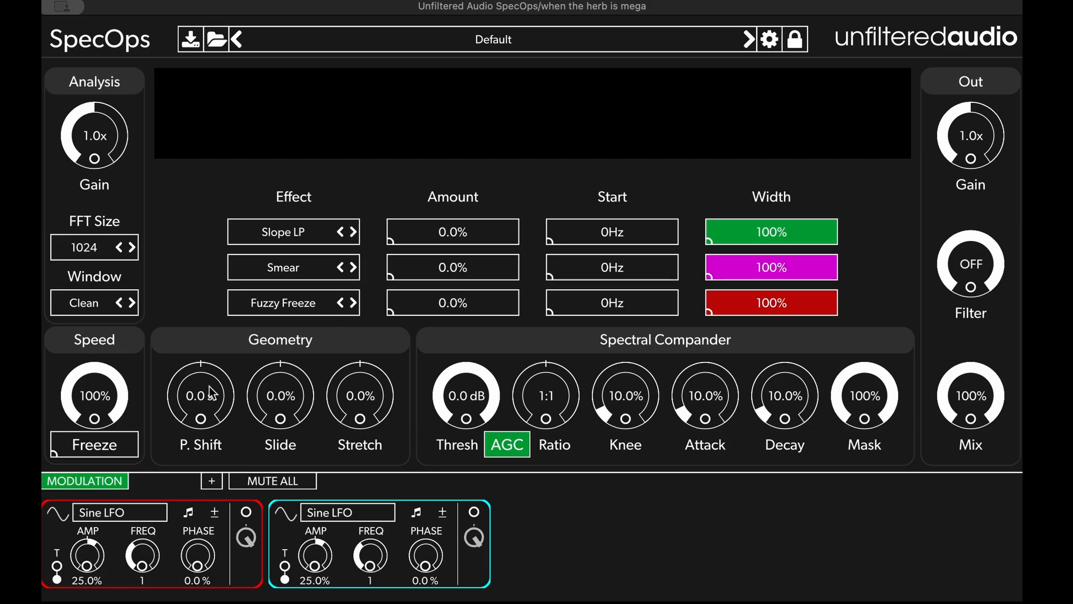
- Set the FFT size to 4096 and try different P. Shift amounts, resetting it to 0.0 st
{"action": "mouse_move", "coordinate": [207, 394]}
{"action": "left_mouse_down"}
{"action": "mouse_move", "coordinate": [208, 330]}
{"action": "mouse_move", "coordinate": [214, 414]}
{"action": "mouse_move", "coordinate": [213, 219]}
{"action": "mouse_move", "coordinate": [216, 392]}
{"action": "left_mouse_up"}
{"action": "left_click", "coordinate": [90, 245]}
{"action": "left_click", "coordinate": [96, 413]}
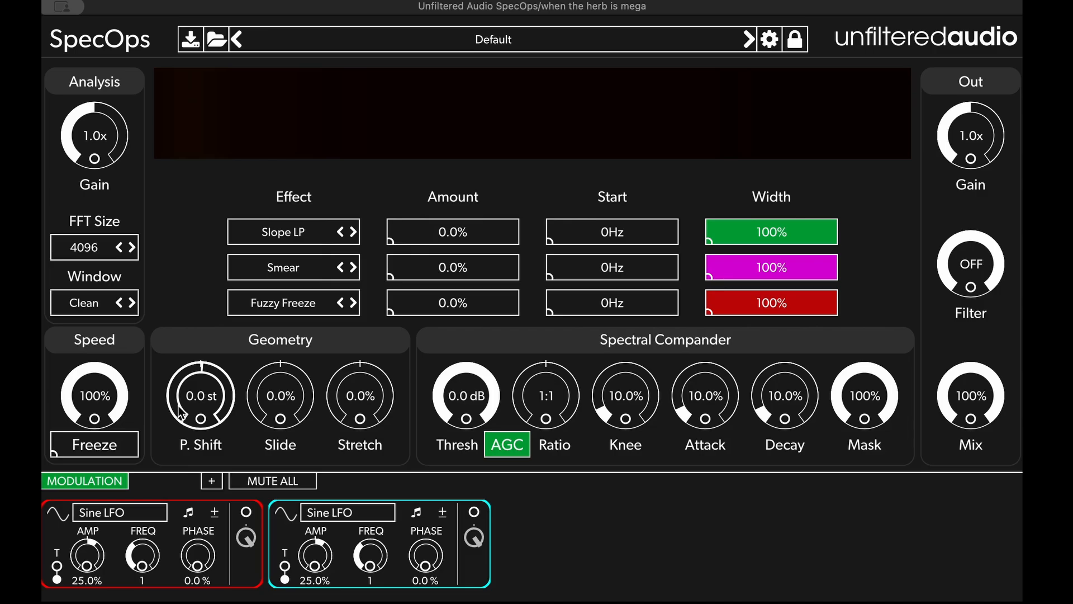
{"action": "mouse_move", "coordinate": [193, 405]}
{"action": "left_mouse_down"}
{"action": "mouse_move", "coordinate": [200, 250]}
{"action": "mouse_move", "coordinate": [204, 531]}
{"action": "mouse_move", "coordinate": [202, 421]}
{"action": "left_mouse_up"}
{"action": "double_click", "coordinate": [201, 393]}
{"action": "mouse_move", "coordinate": [200, 388]}
{"action": "left_mouse_down"}
{"action": "mouse_move", "coordinate": [199, 452]}
{"action": "mouse_move", "coordinate": [197, 381]}
{"action": "left_mouse_up"}
{"action": "double_click", "coordinate": [200, 414]}
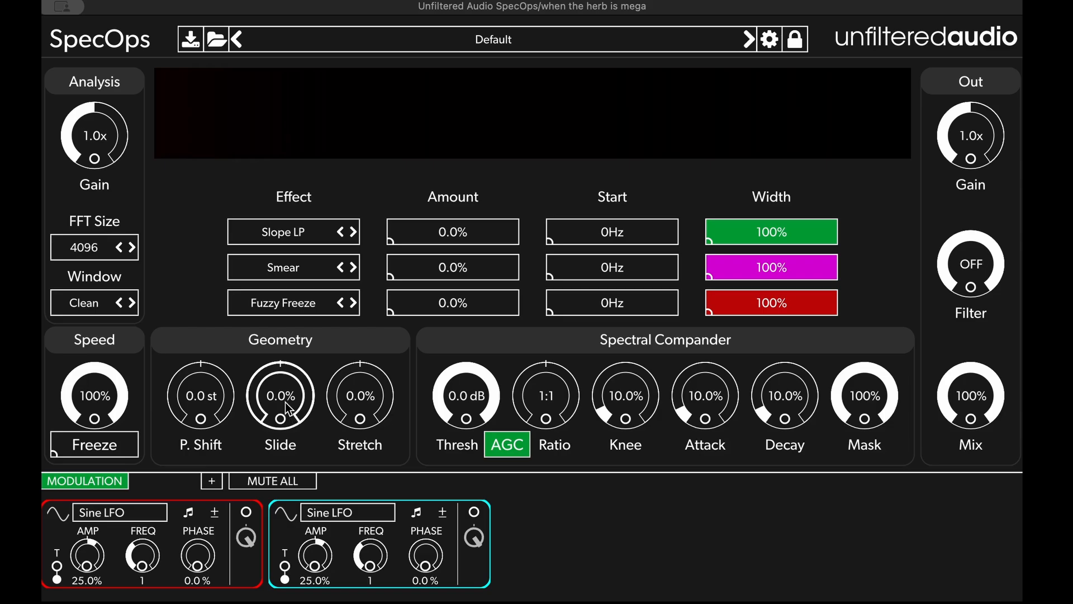
- Play the audio with Slide raised to 10.1%, and set the FFT size to 128
{"action": "key", "text": "space"}
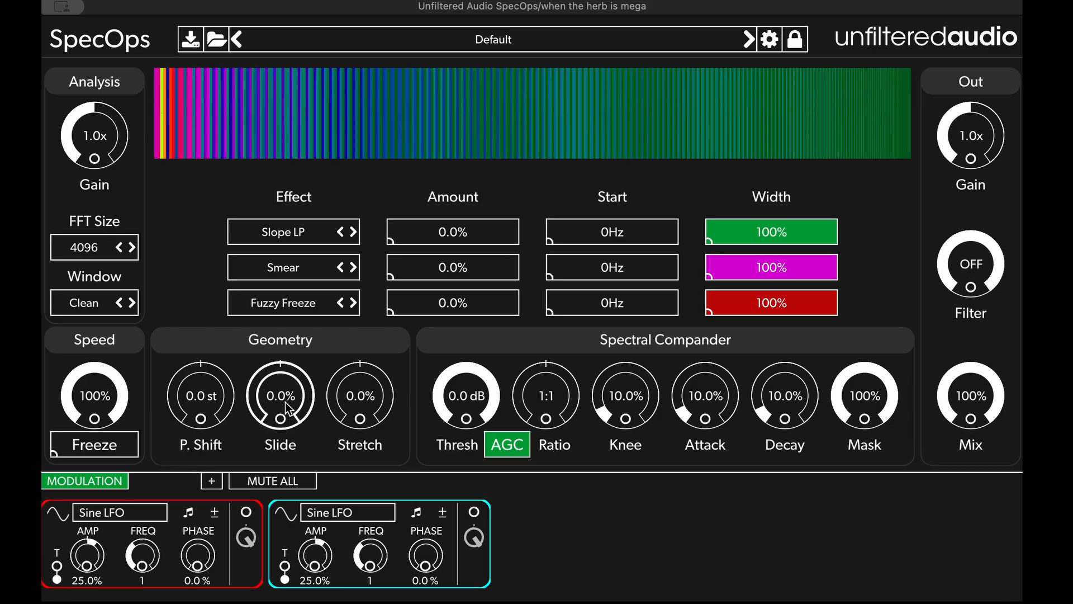
{"action": "left_click_drag", "start_coordinate": [287, 407], "coordinate": [286, 388]}
{"action": "left_click", "coordinate": [89, 249]}
{"action": "left_click", "coordinate": [109, 282]}
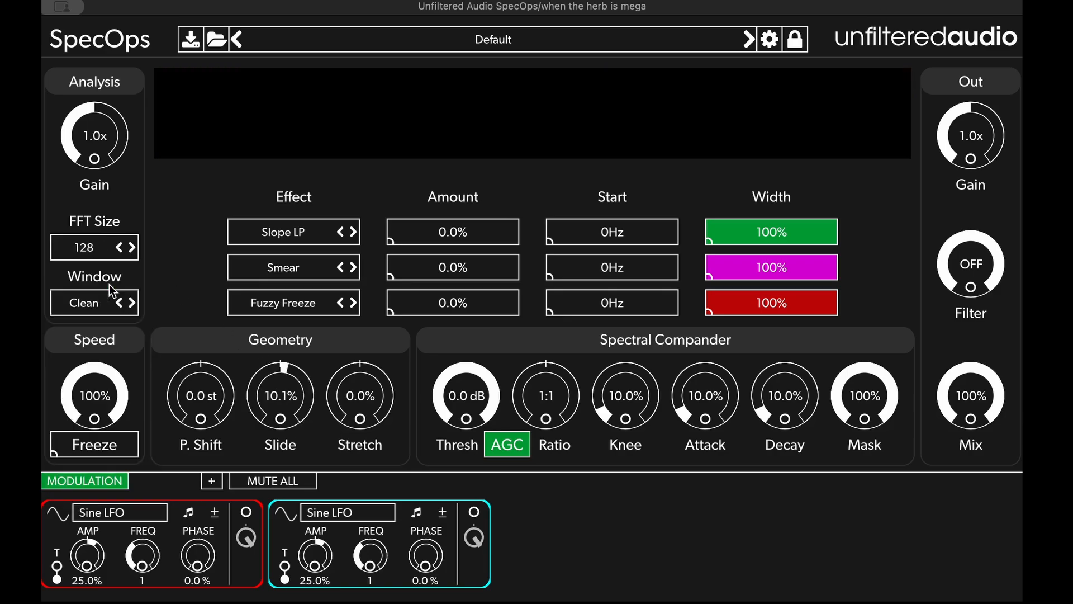
- Try a lower Slide amount and reset it to 0.0%, with the FFT size set to 512
{"action": "left_click_drag", "start_coordinate": [276, 398], "coordinate": [280, 439]}
{"action": "double_click", "coordinate": [281, 400]}
{"action": "left_click", "coordinate": [76, 250]}
{"action": "left_click", "coordinate": [83, 358]}
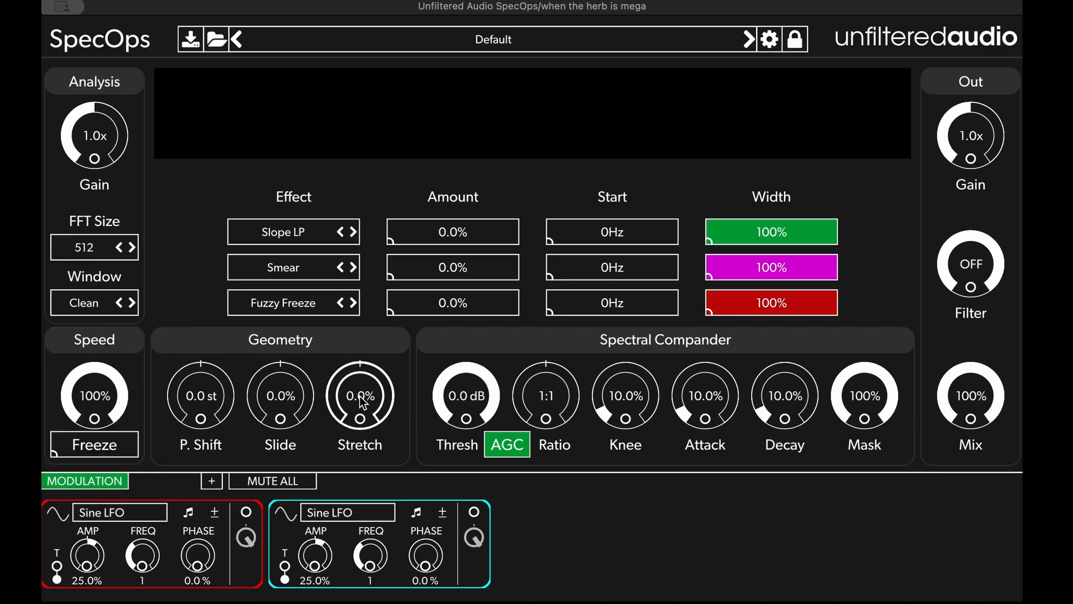
- Try Stretch at 100.0% and at -100.0% with Slide raised to about 41%
{"action": "mouse_move", "coordinate": [177, 112]}
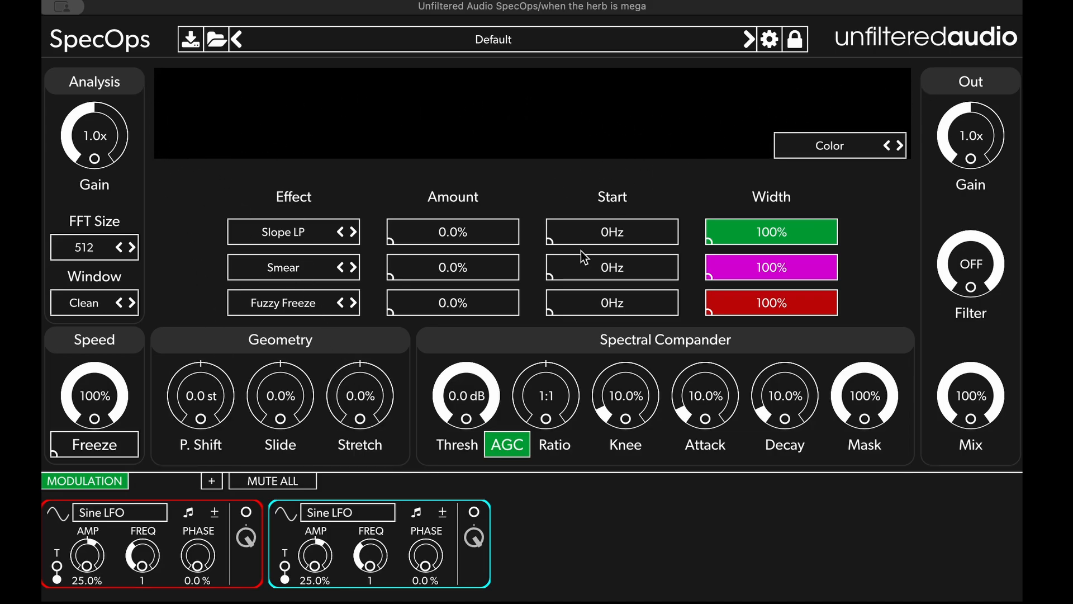
{"action": "left_click_drag", "start_coordinate": [344, 385], "coordinate": [366, 257]}
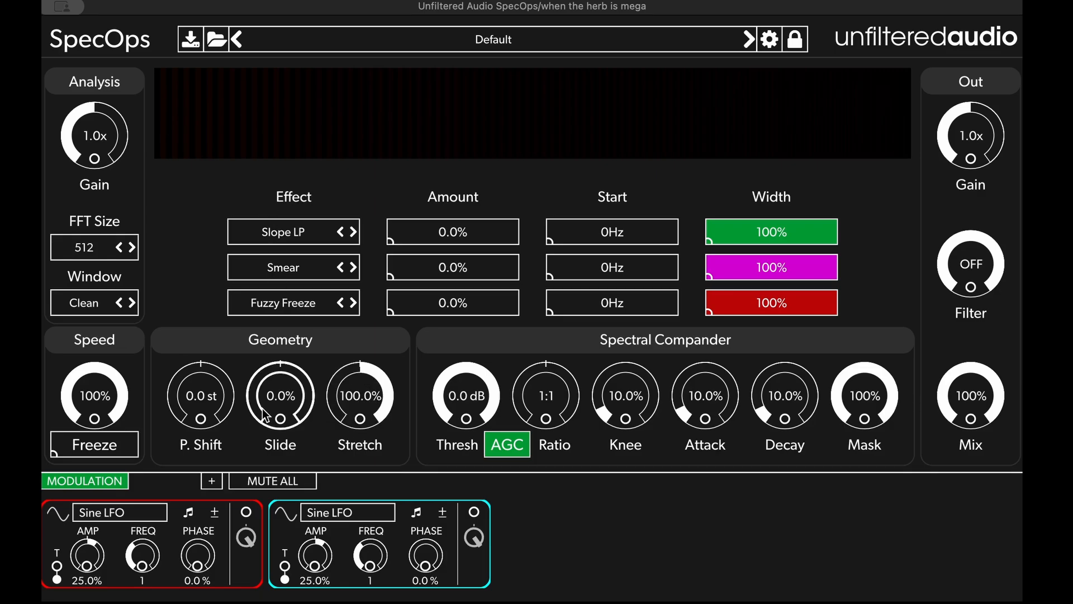
{"action": "left_click_drag", "start_coordinate": [288, 389], "coordinate": [293, 325]}
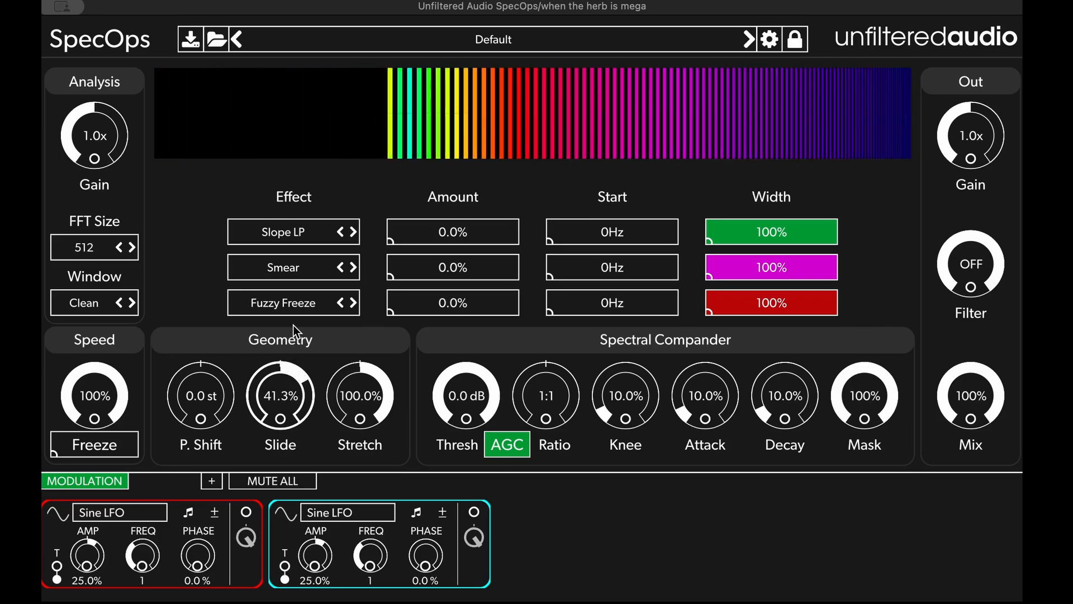
{"action": "left_click_drag", "start_coordinate": [359, 399], "coordinate": [368, 603]}
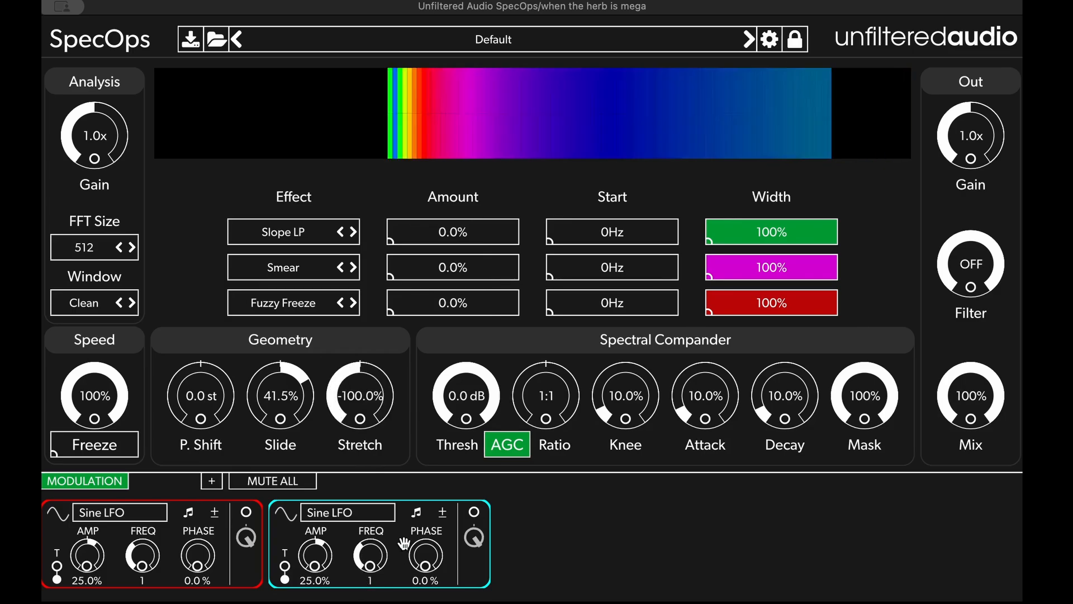
{"action": "mouse_move", "coordinate": [889, 85]}
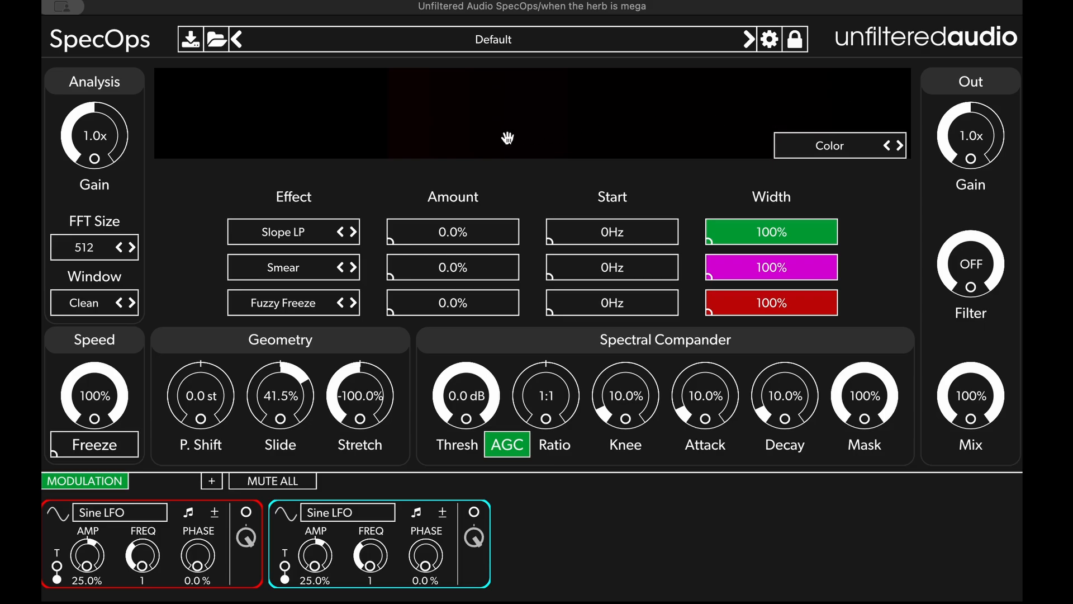
- Try negative Slide amounts from -33.0% with different Stretch amounts, and reset both to 0.0%
{"action": "left_click_drag", "start_coordinate": [279, 390], "coordinate": [281, 441]}
{"action": "double_click", "coordinate": [364, 394]}
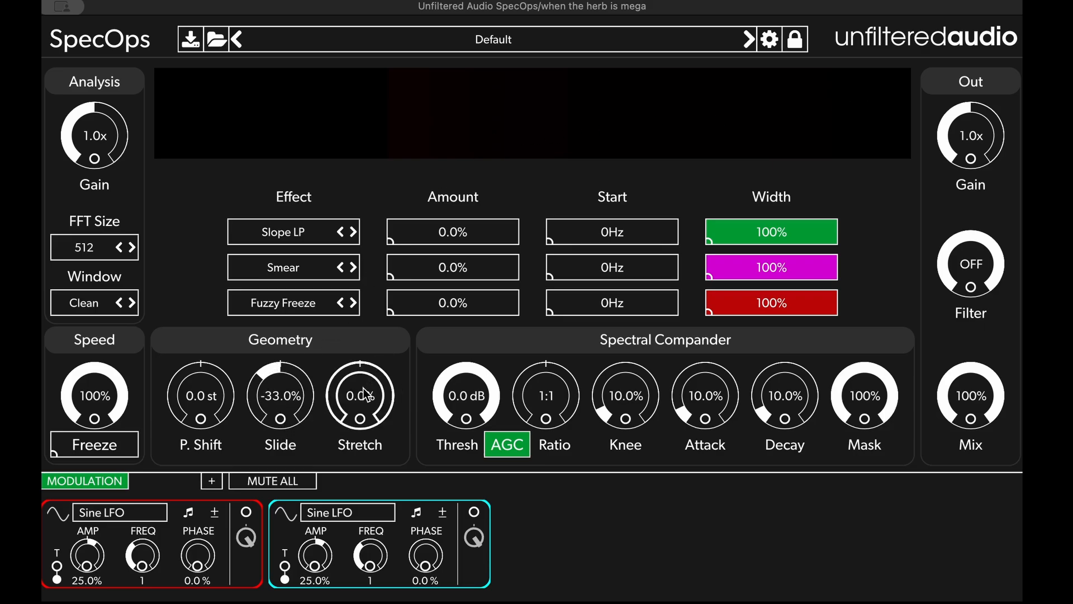
{"action": "left_click_drag", "start_coordinate": [282, 396], "coordinate": [282, 448]}
{"action": "left_click_drag", "start_coordinate": [353, 383], "coordinate": [360, 414]}
{"action": "double_click", "coordinate": [362, 403]}
{"action": "double_click", "coordinate": [274, 398]}
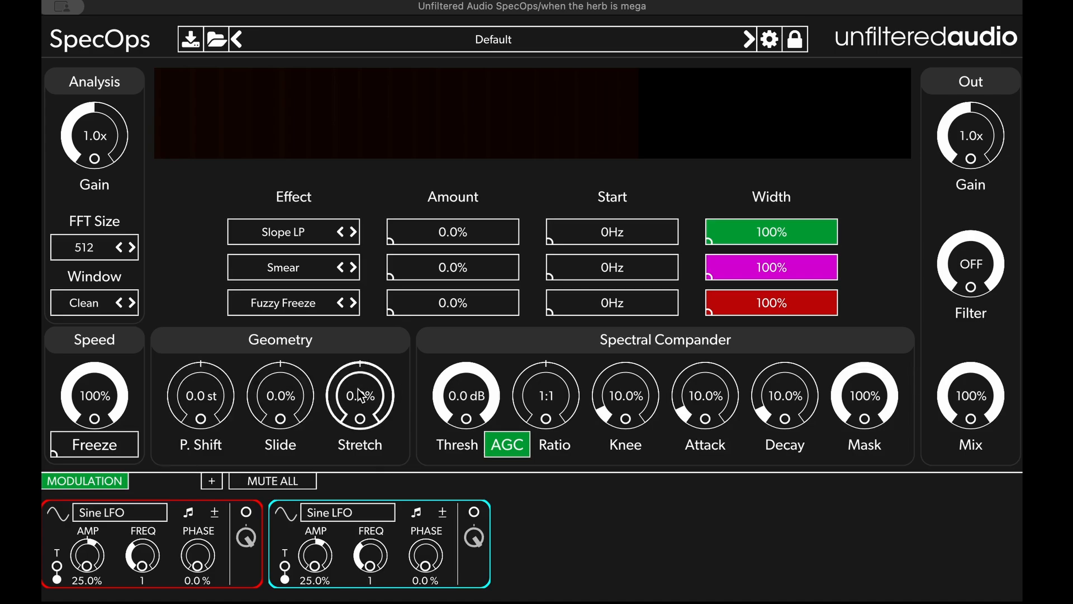
- Set the FFT size to 16384 and the geometry to -12.0 st P. Shift and -94.3% Stretch
{"action": "left_click", "coordinate": [90, 246]}
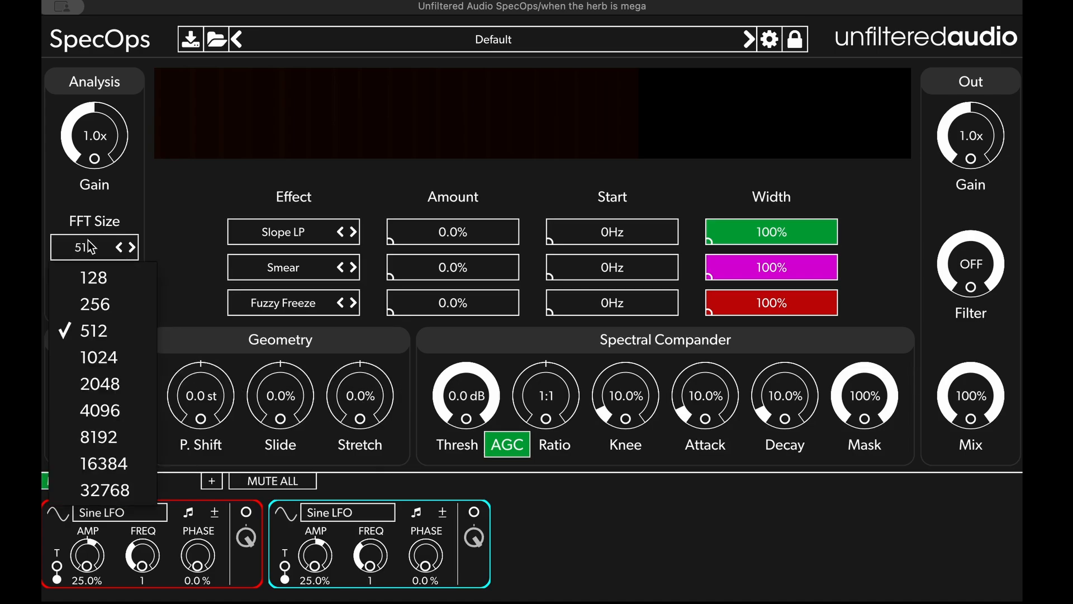
{"action": "left_click", "coordinate": [110, 458]}
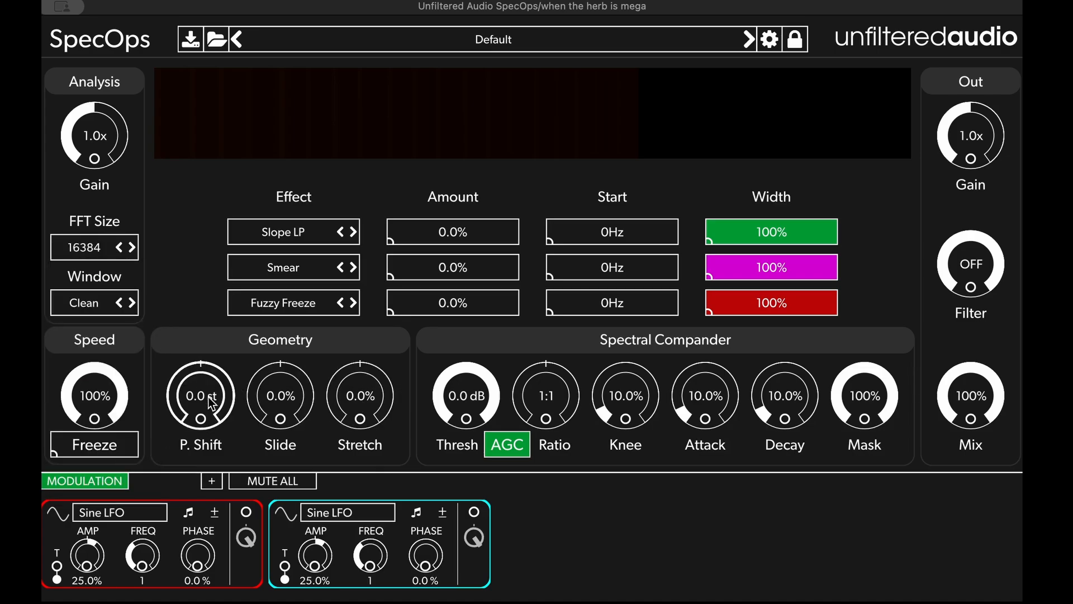
{"action": "left_click_drag", "start_coordinate": [203, 393], "coordinate": [216, 545]}
{"action": "left_click_drag", "start_coordinate": [369, 401], "coordinate": [373, 534]}
{"action": "mouse_move", "coordinate": [291, 397]}
{"action": "left_mouse_down"}
{"action": "mouse_move", "coordinate": [290, 343]}
{"action": "mouse_move", "coordinate": [287, 398]}
{"action": "mouse_move", "coordinate": [283, 384]}
{"action": "left_mouse_up"}
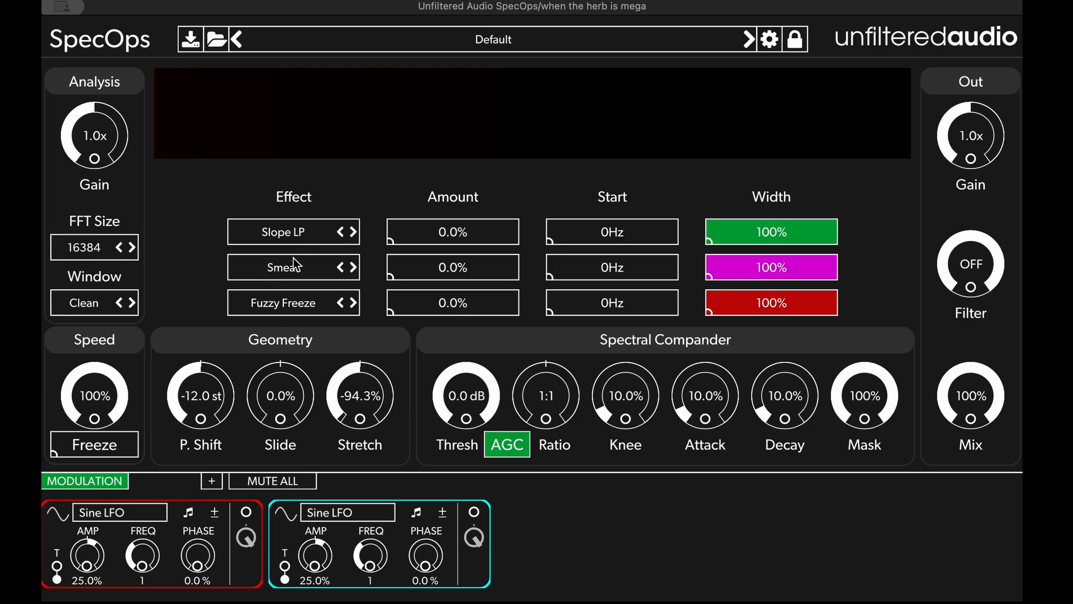
- Examine the effect categories available for the first effect slot, from Filters to Glitchers
{"action": "left_click", "coordinate": [286, 234]}
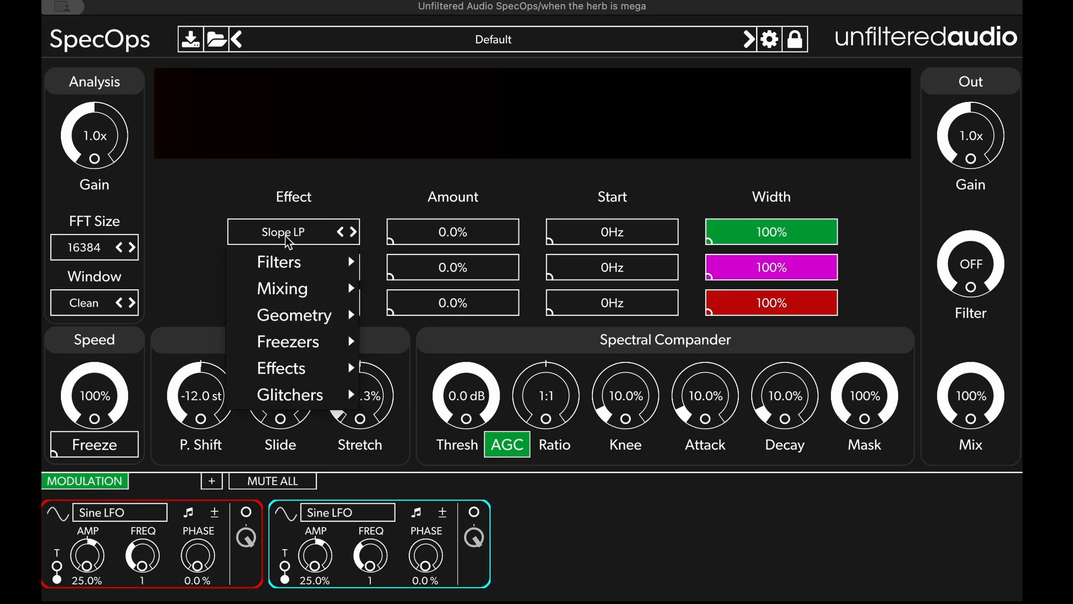
{"action": "mouse_move", "coordinate": [300, 286]}
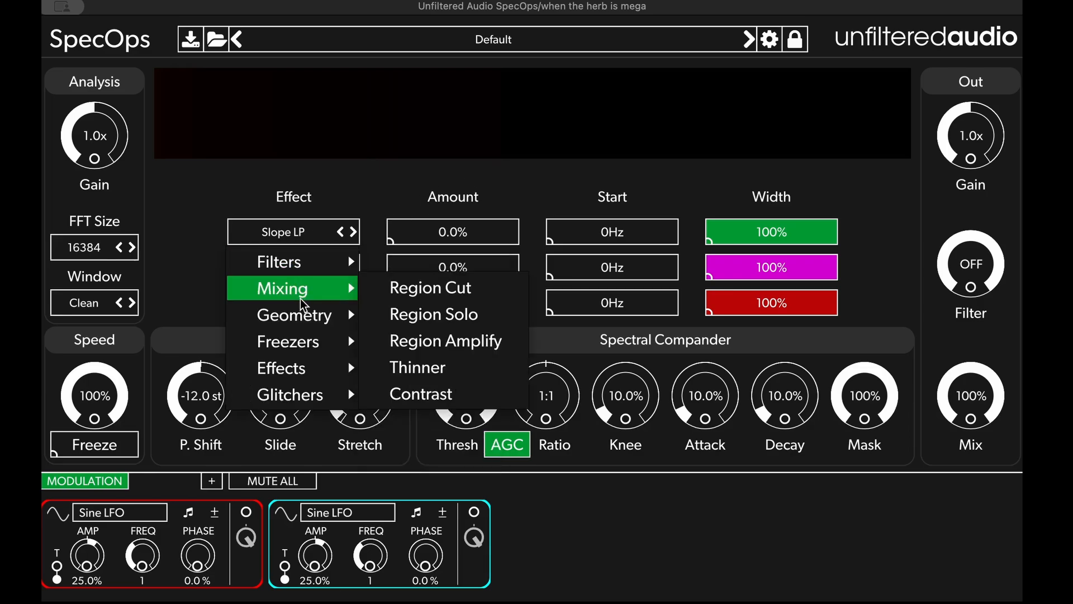
{"action": "mouse_move", "coordinate": [302, 315]}
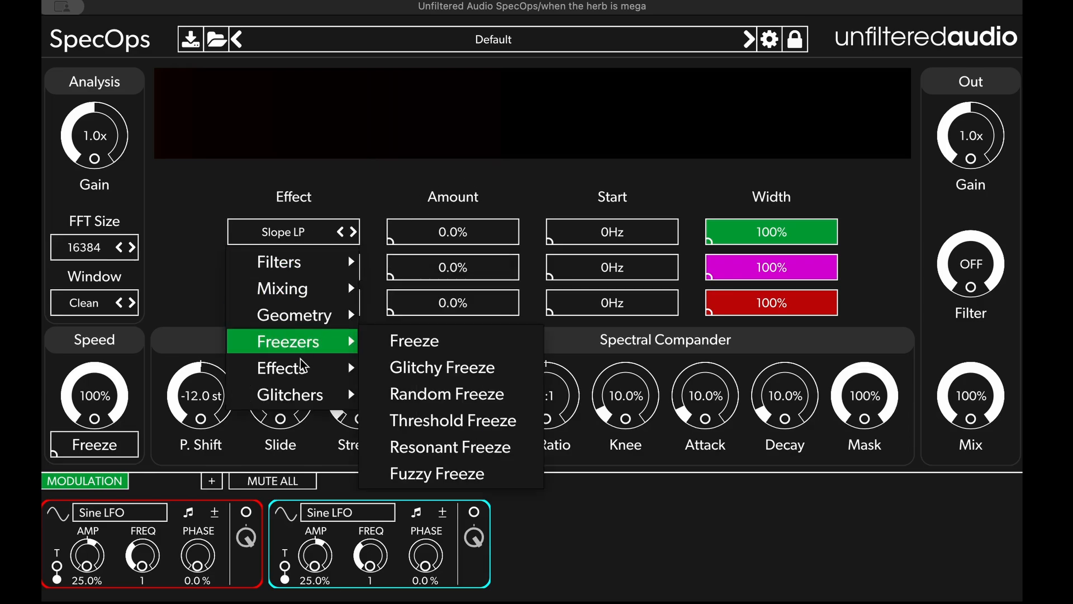
{"action": "mouse_move", "coordinate": [303, 369]}
{"action": "mouse_move", "coordinate": [305, 396]}
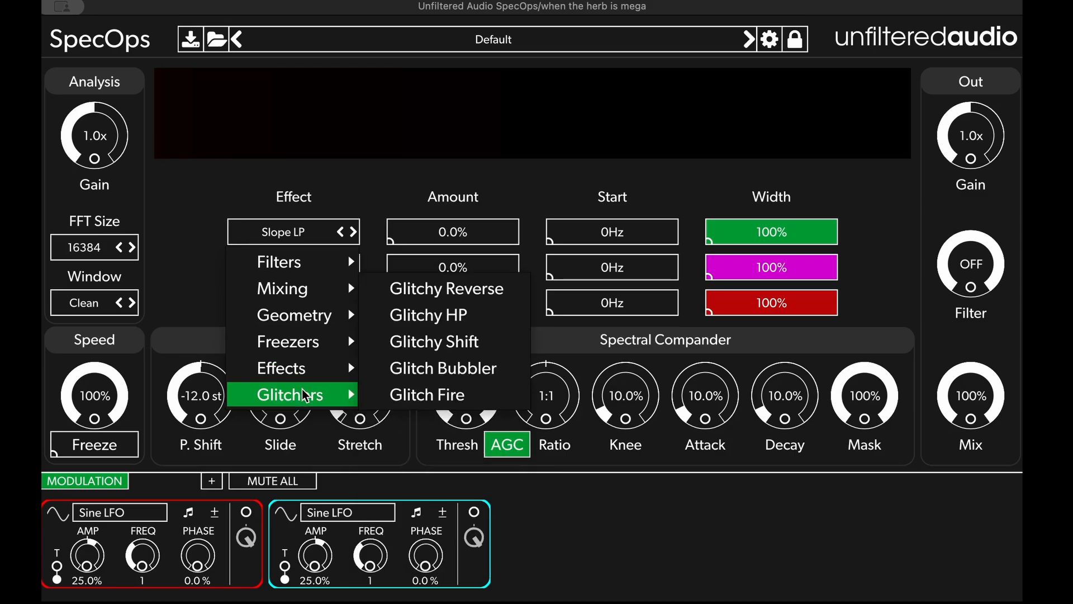
{"action": "mouse_move", "coordinate": [308, 264]}
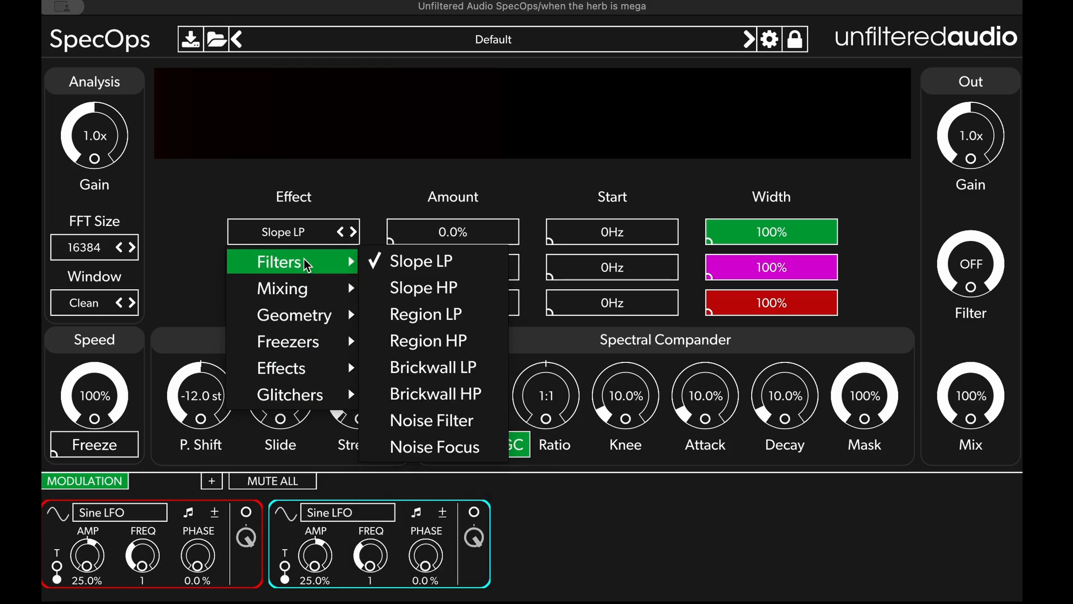
{"action": "left_click", "coordinate": [349, 158]}
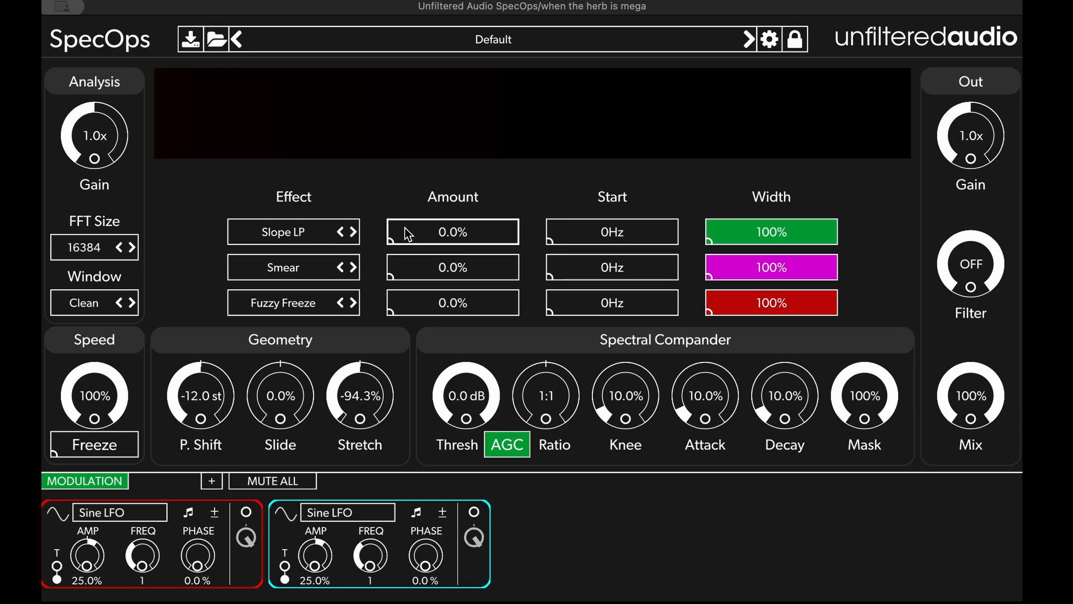
- Set the first effect slot to MP3ify from the Effects category
{"action": "left_click", "coordinate": [310, 236]}
{"action": "mouse_move", "coordinate": [335, 369]}
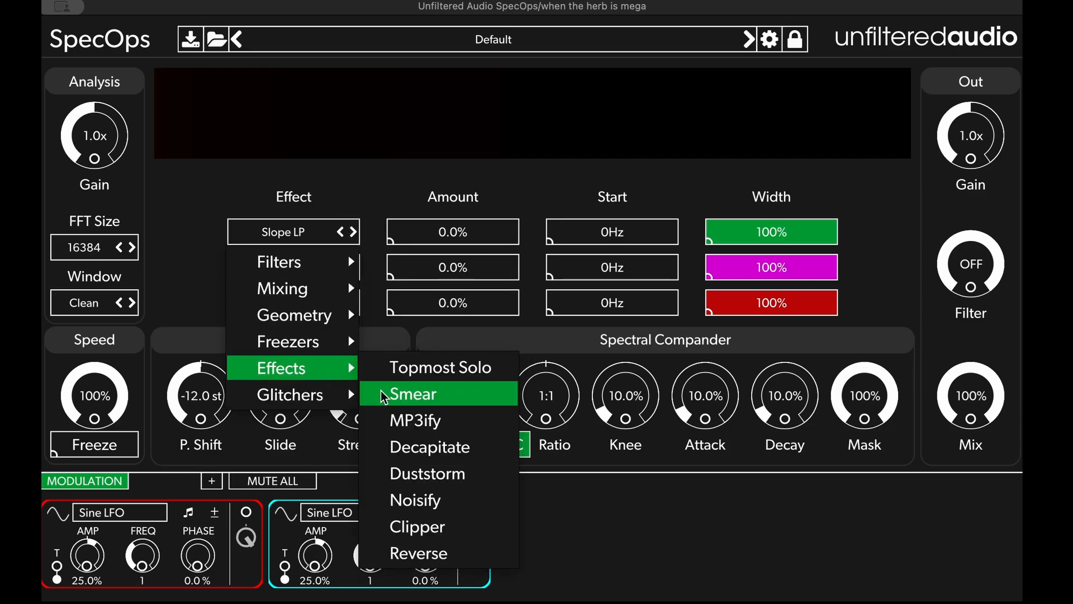
{"action": "left_click", "coordinate": [400, 424]}
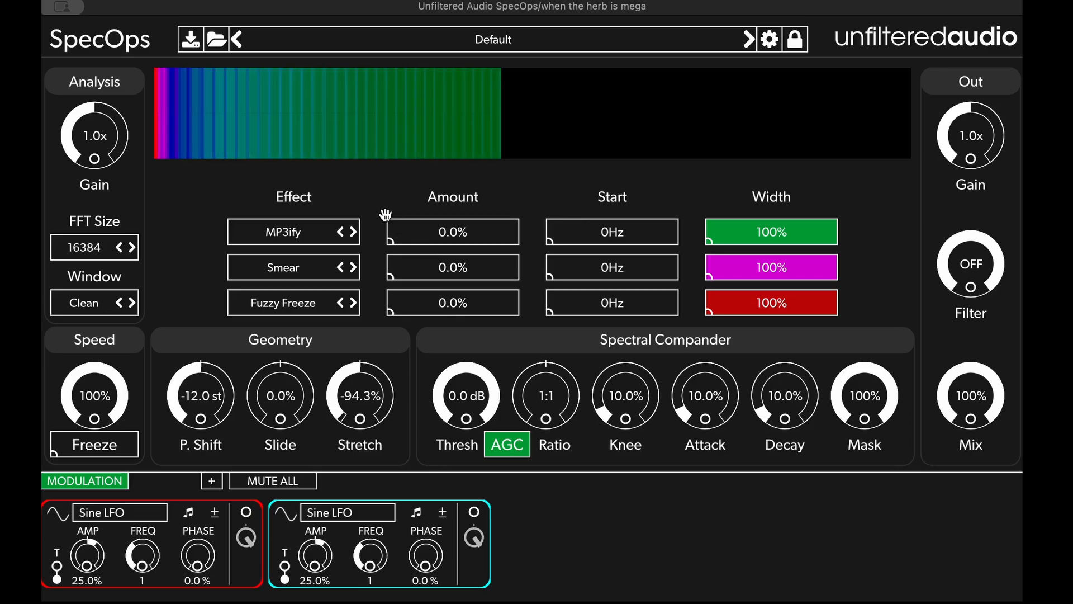
- Try MP3ify Start frequencies of 3.25 kHz and 142 Hz on the playing audio, with its Width reduced to 80.6%
{"action": "left_click_drag", "start_coordinate": [395, 222], "coordinate": [376, 234]}
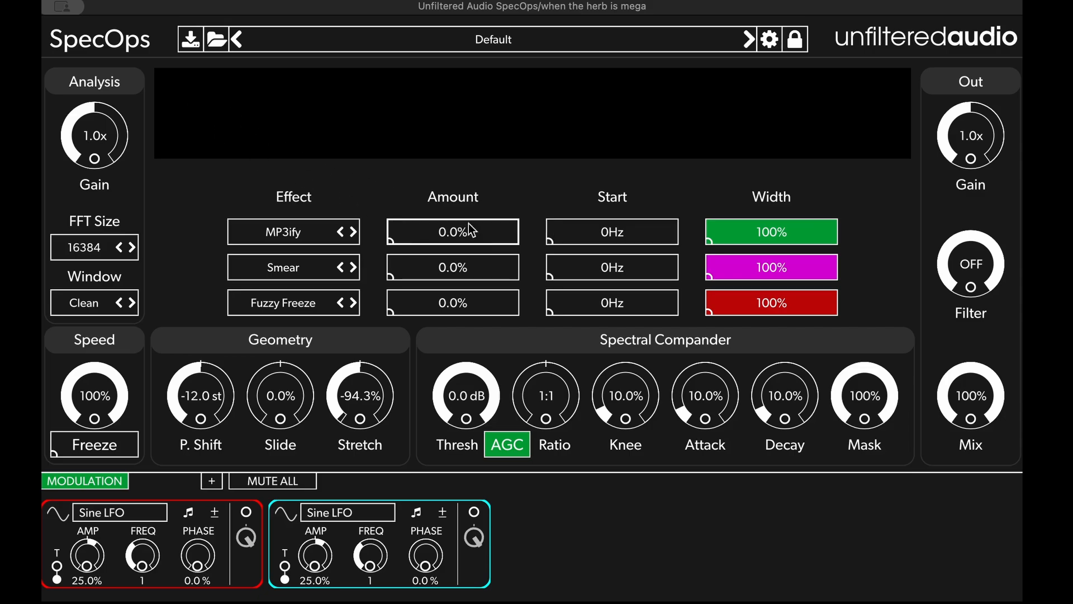
{"action": "left_click_drag", "start_coordinate": [546, 230], "coordinate": [599, 234]}
{"action": "key", "text": "space"}
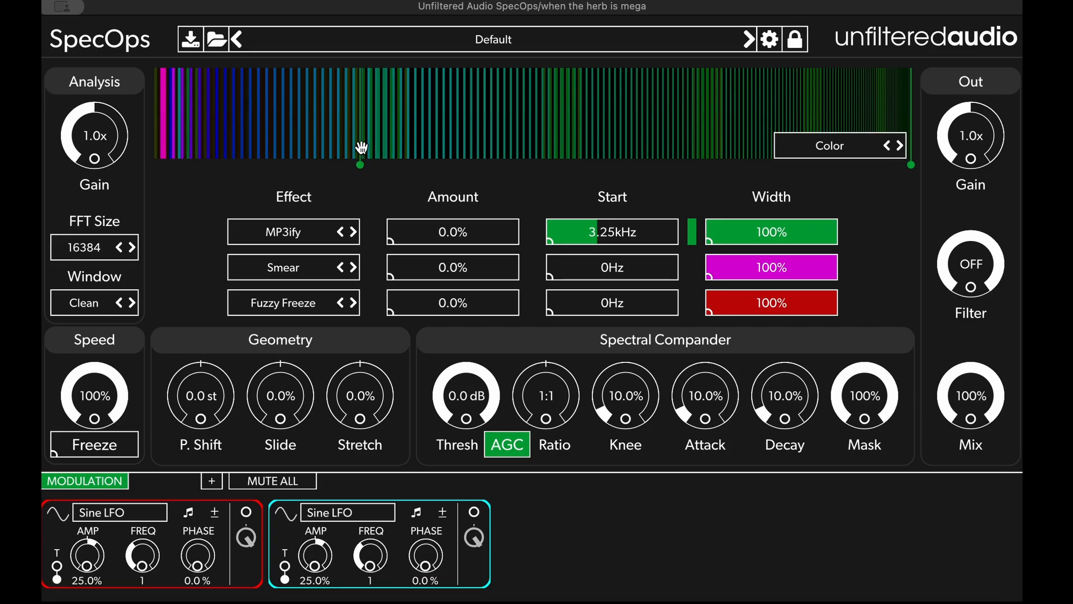
{"action": "left_click_drag", "start_coordinate": [556, 237], "coordinate": [564, 248]}
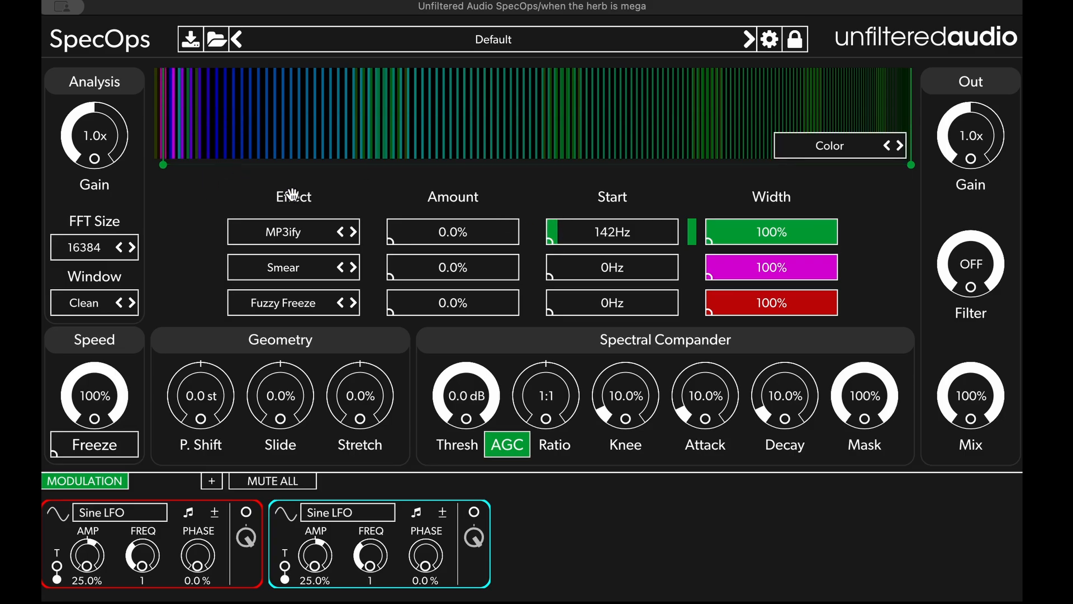
{"action": "left_click_drag", "start_coordinate": [809, 226], "coordinate": [810, 232]}
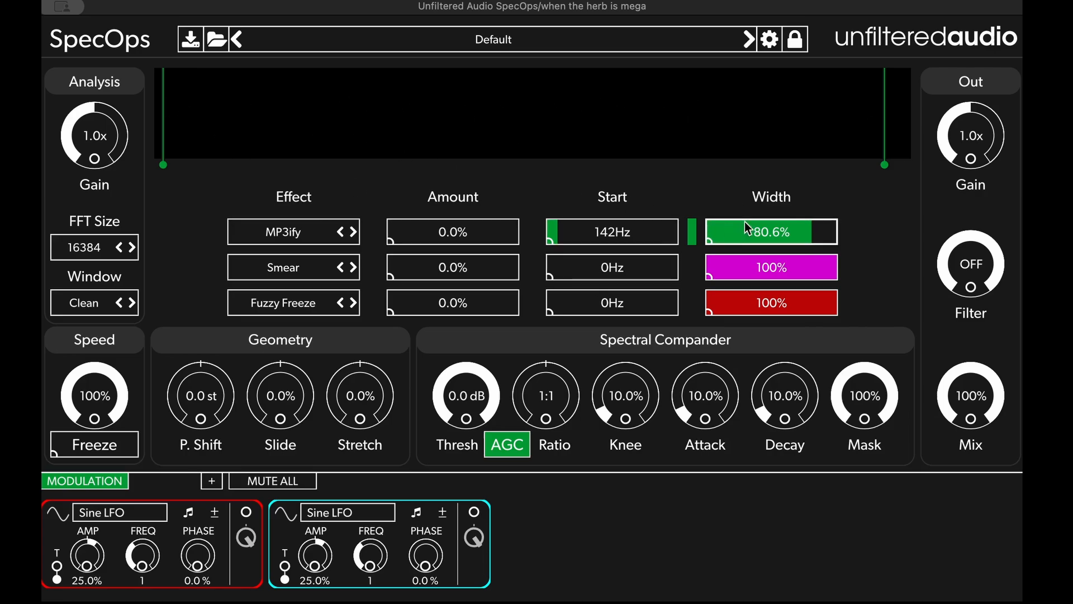
- Limit MP3ify to a band with a 1.39 kHz Start and 13.7% Width, and set its Amount to 69.5%
{"action": "left_click_drag", "start_coordinate": [558, 232], "coordinate": [572, 233]}
{"action": "left_click_drag", "start_coordinate": [810, 234], "coordinate": [680, 223]}
{"action": "left_click_drag", "start_coordinate": [439, 230], "coordinate": [479, 233]}
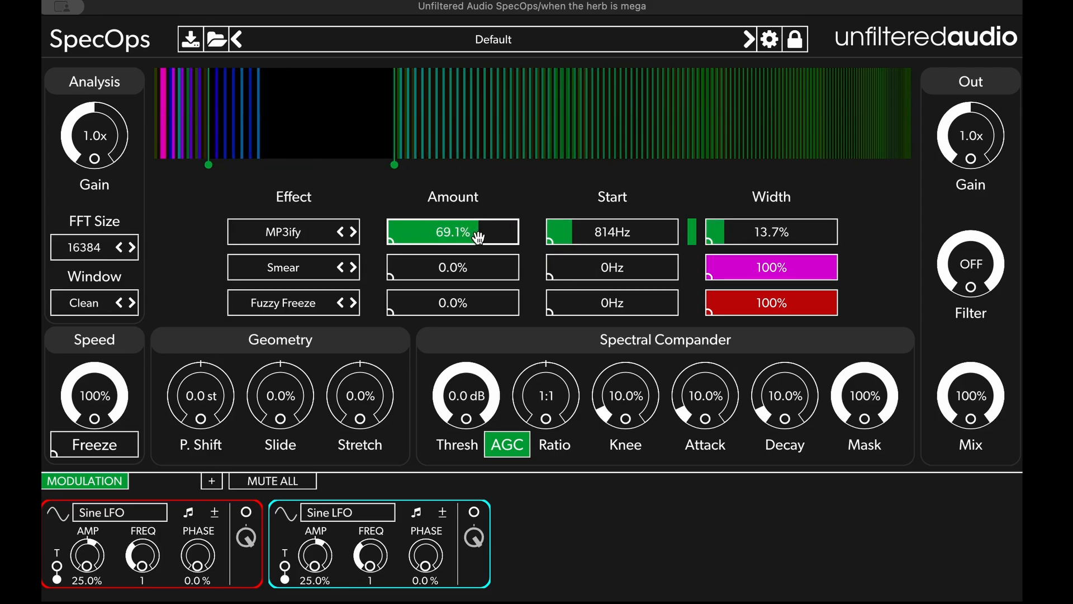
{"action": "mouse_move", "coordinate": [551, 232]}
{"action": "left_mouse_down"}
{"action": "mouse_move", "coordinate": [543, 238]}
{"action": "mouse_move", "coordinate": [666, 213]}
{"action": "mouse_move", "coordinate": [537, 233]}
{"action": "mouse_move", "coordinate": [579, 233]}
{"action": "left_mouse_up"}
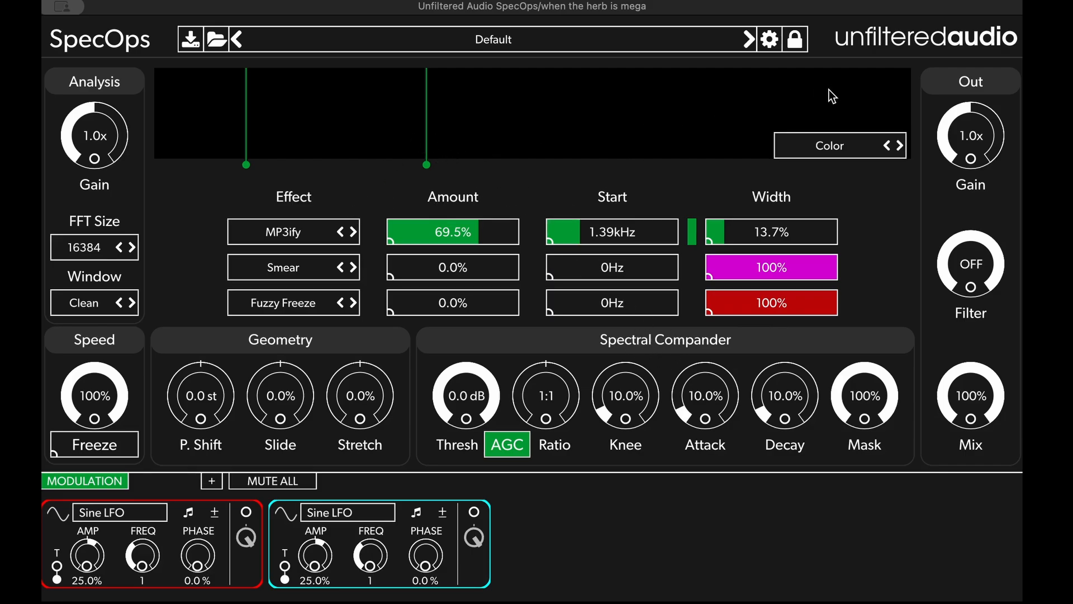
- Switch the spectrum display to Lines and set the MP3ify Amount to 43.5% on the playing audio
{"action": "left_click", "coordinate": [828, 146]}
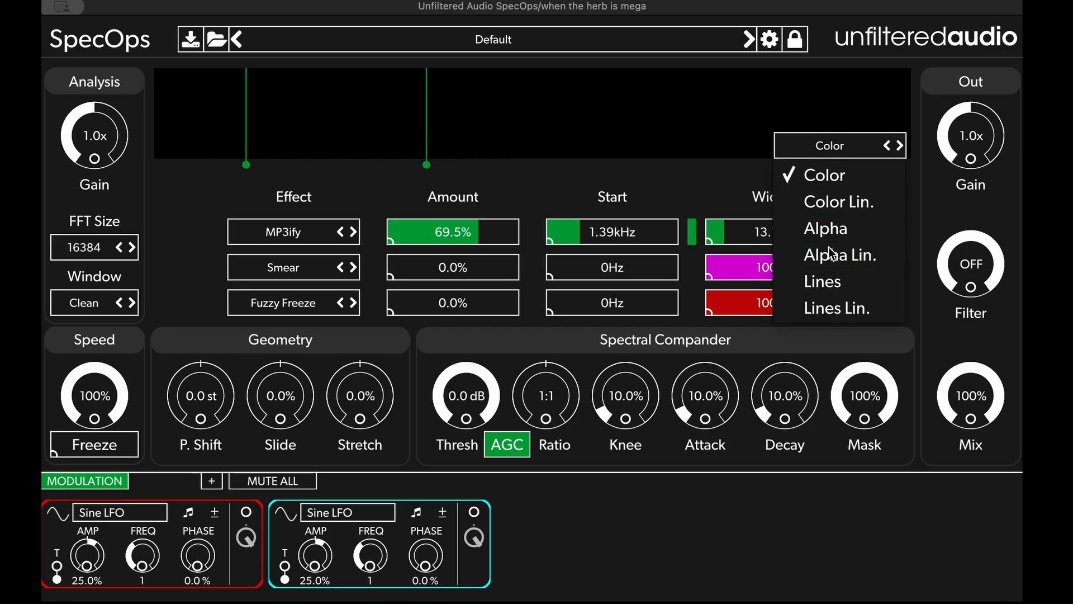
{"action": "left_click", "coordinate": [840, 277]}
{"action": "key", "text": "space"}
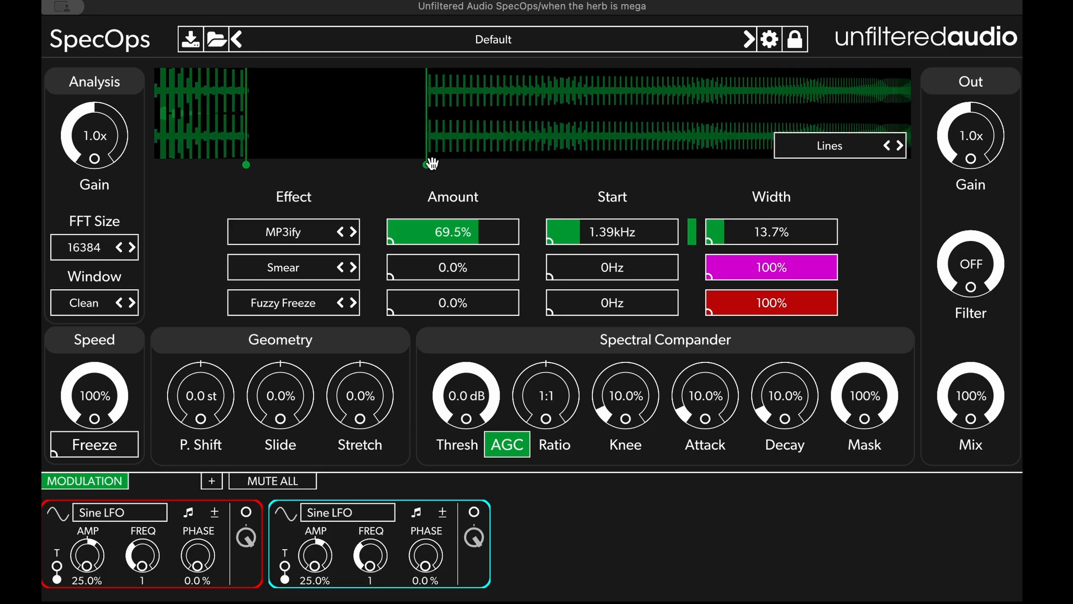
{"action": "left_click_drag", "start_coordinate": [477, 232], "coordinate": [444, 243]}
- Return the spectrum display to Color and play the audio briefly to view it
{"action": "mouse_move", "coordinate": [731, 119]}
{"action": "key", "text": "space"}
{"action": "left_click", "coordinate": [822, 151]}
{"action": "left_click", "coordinate": [828, 183]}
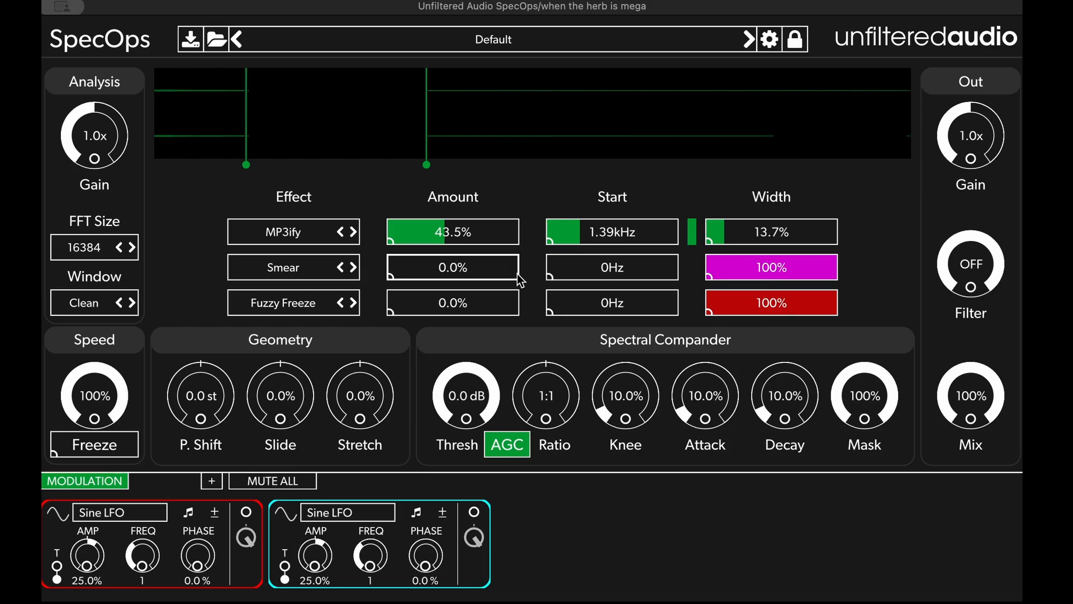
{"action": "key", "text": "space"}
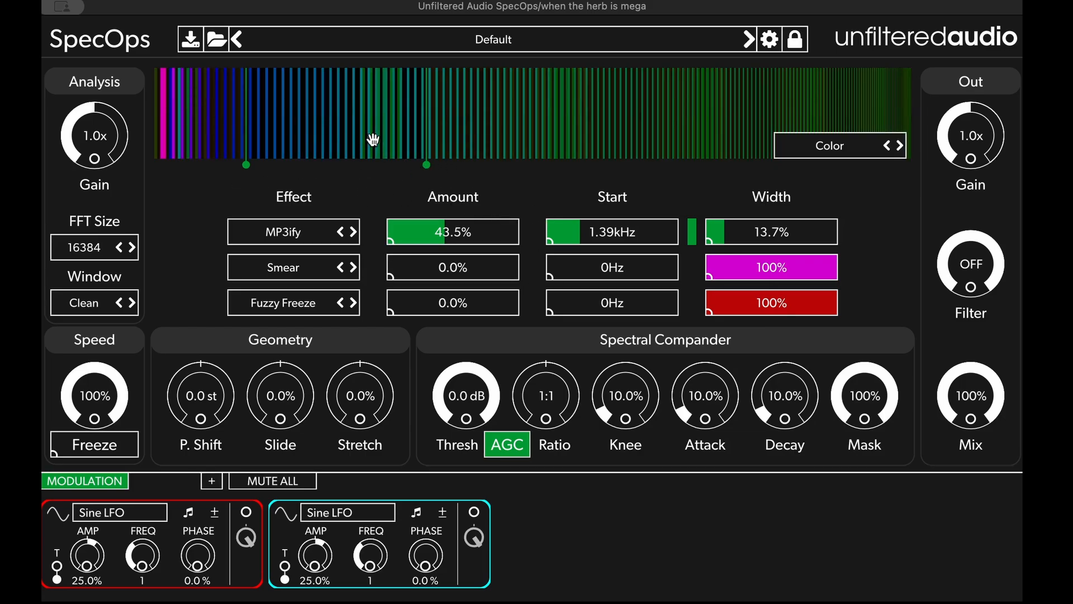
{"action": "key", "text": "space"}
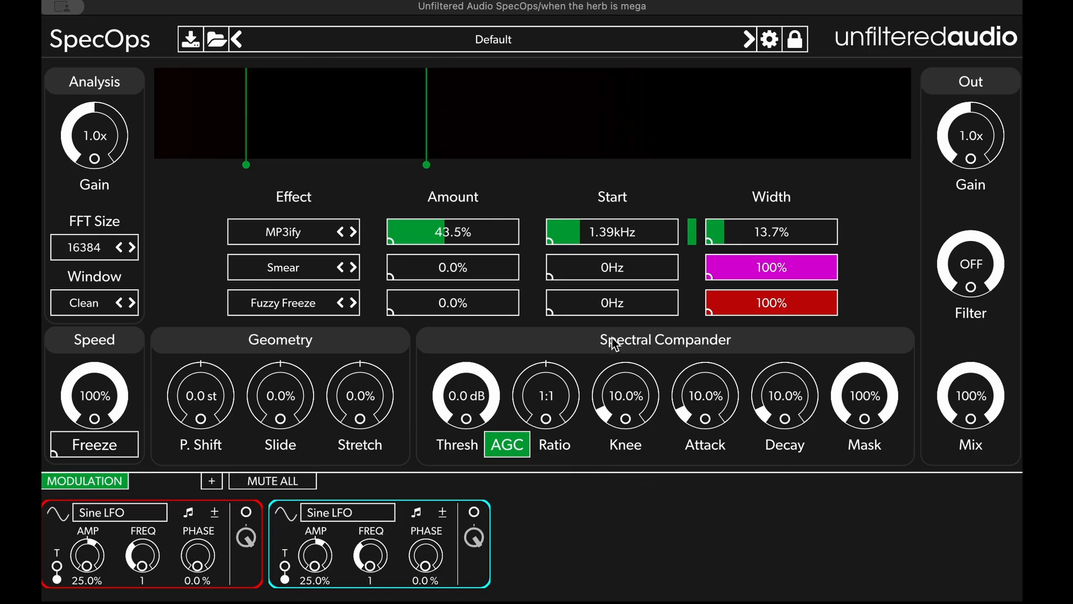
- Reset the MP3ify Amount to 0.0% and set the FFT size to 4096
{"action": "left_click_drag", "start_coordinate": [479, 202], "coordinate": [640, 374]}
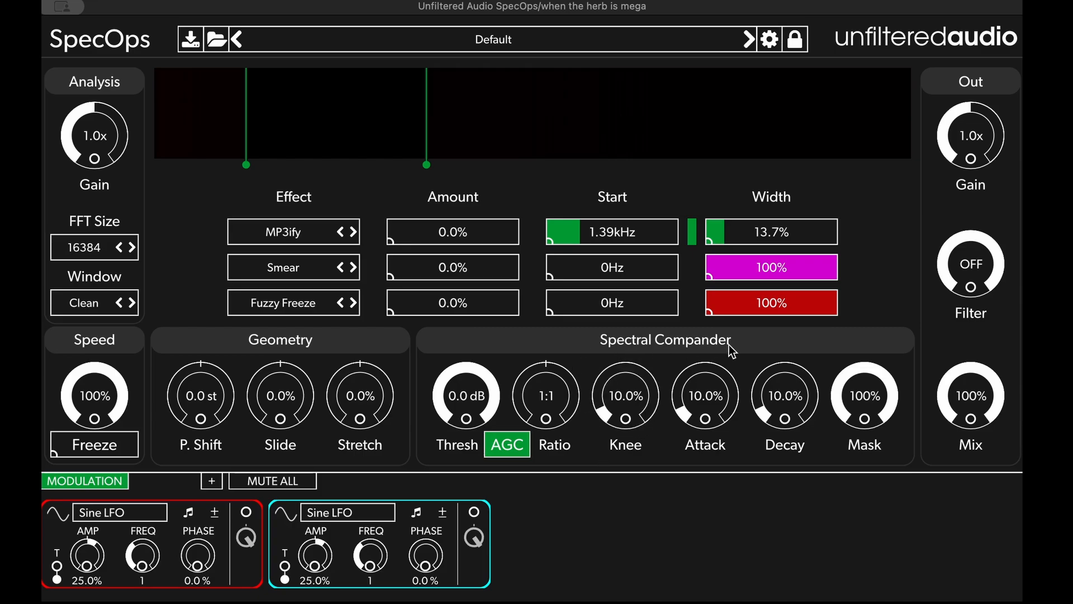
{"action": "mouse_move", "coordinate": [548, 403]}
{"action": "left_mouse_down"}
{"action": "mouse_move", "coordinate": [556, 514]}
{"action": "mouse_move", "coordinate": [553, 313]}
{"action": "mouse_move", "coordinate": [569, 358]}
{"action": "mouse_move", "coordinate": [537, 420]}
{"action": "left_mouse_up"}
{"action": "left_click", "coordinate": [90, 249]}
{"action": "left_click", "coordinate": [88, 408]}
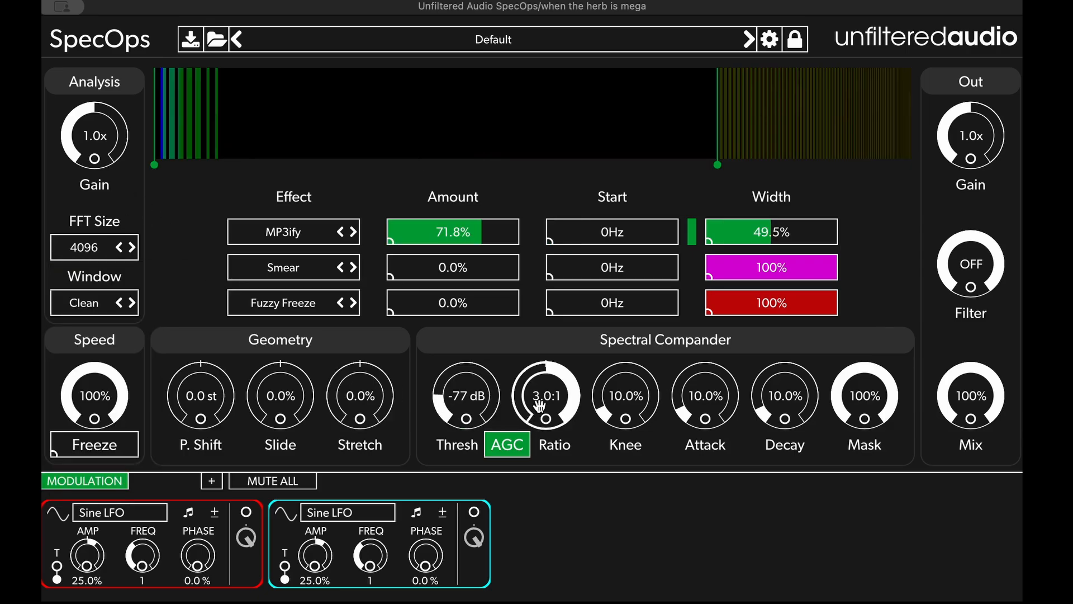
- Try the compander at a 3.0:1 Ratio with Thresh down to -inf and -88 dB, and reset them to 1:1 and 0.0 dB
{"action": "left_click_drag", "start_coordinate": [540, 466], "coordinate": [539, 603]}
{"action": "left_click_drag", "start_coordinate": [462, 402], "coordinate": [462, 419]}
{"action": "left_click_drag", "start_coordinate": [526, 396], "coordinate": [529, 213]}
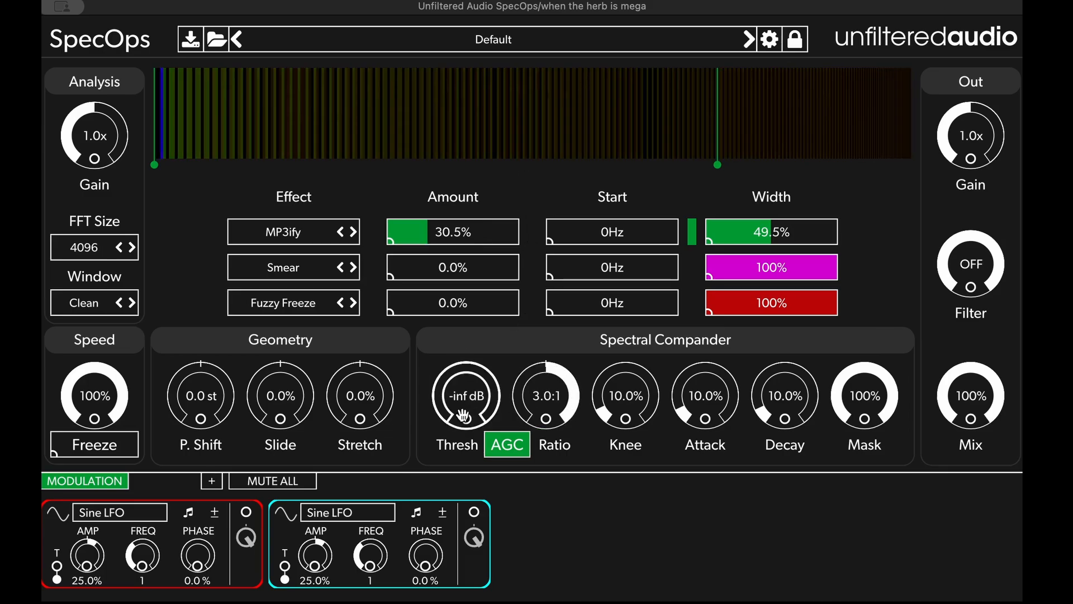
{"action": "mouse_move", "coordinate": [463, 417]}
{"action": "left_mouse_down"}
{"action": "mouse_move", "coordinate": [487, 241]}
{"action": "mouse_move", "coordinate": [445, 302]}
{"action": "mouse_move", "coordinate": [464, 408]}
{"action": "left_mouse_up"}
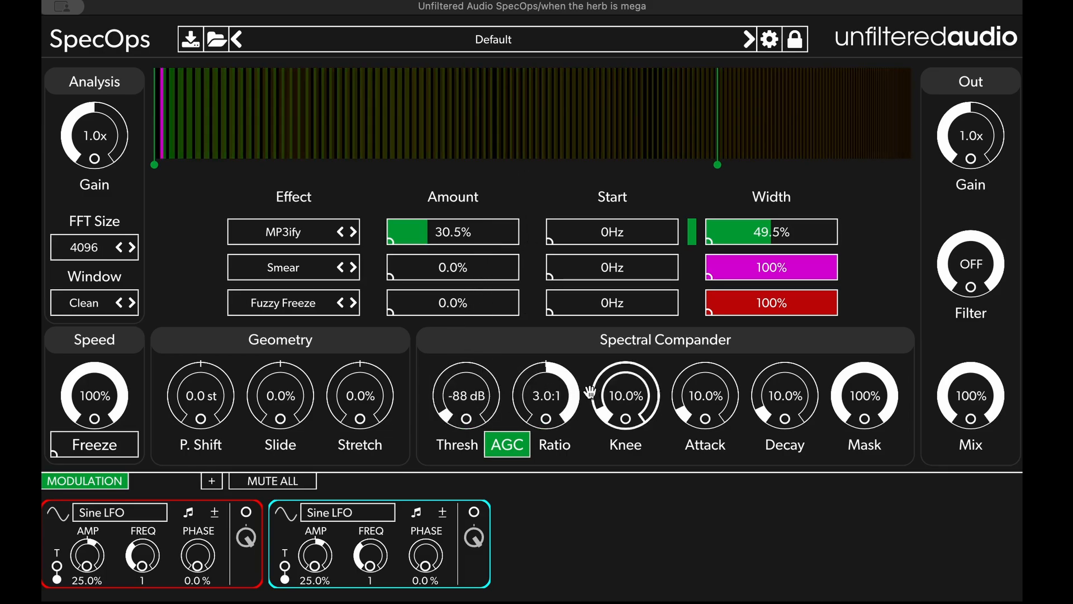
{"action": "left_click_drag", "start_coordinate": [557, 399], "coordinate": [554, 434]}
{"action": "double_click", "coordinate": [541, 399]}
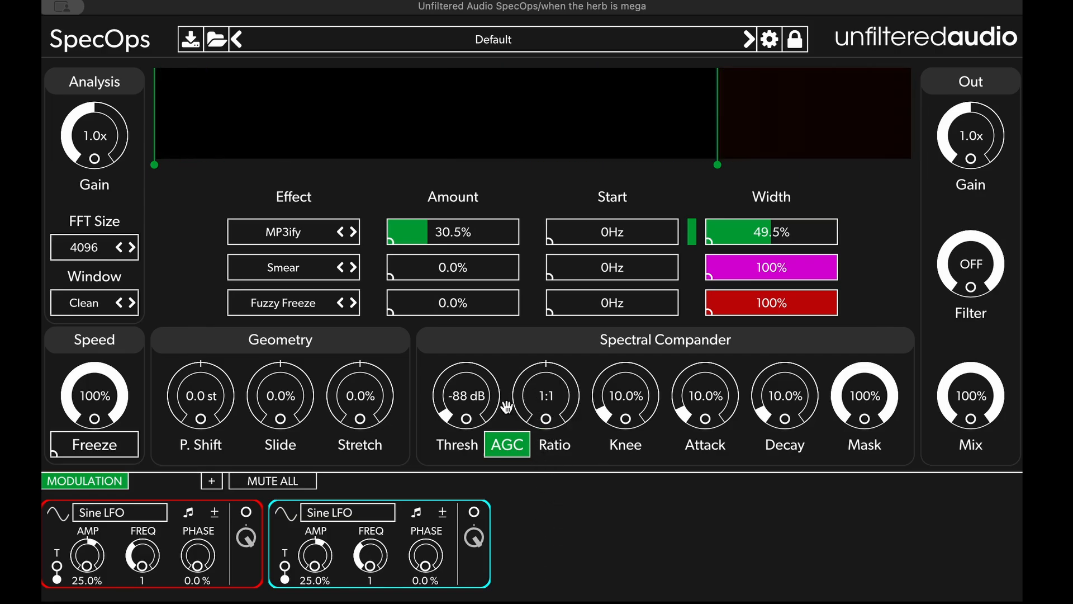
{"action": "double_click", "coordinate": [482, 398]}
- Try the compander on playing audio with Thresh at -77 dB, FFT size 32768 and a 1:2.9 Ratio
{"action": "mouse_move", "coordinate": [172, 88]}
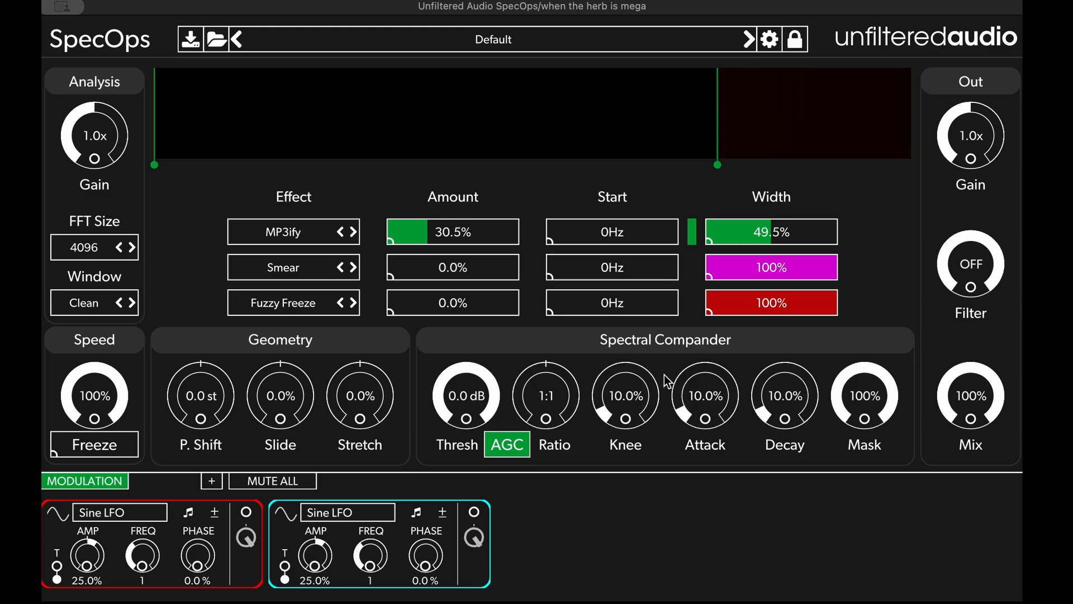
{"action": "left_click_drag", "start_coordinate": [461, 405], "coordinate": [461, 440]}
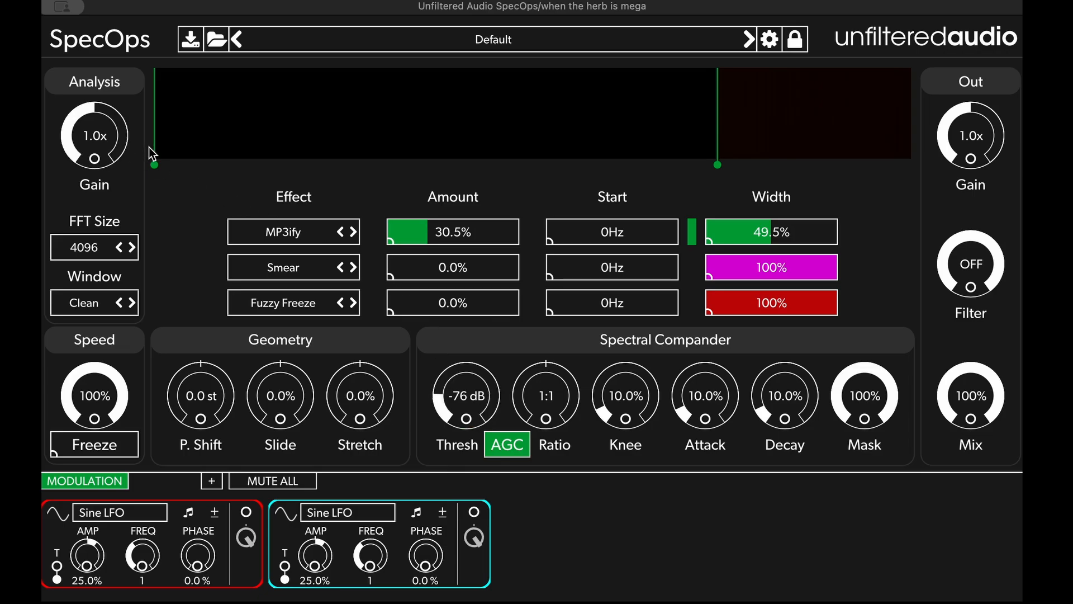
{"action": "mouse_move", "coordinate": [168, 136]}
{"action": "left_click", "coordinate": [122, 241]}
{"action": "left_click", "coordinate": [115, 497]}
{"action": "key", "text": "space"}
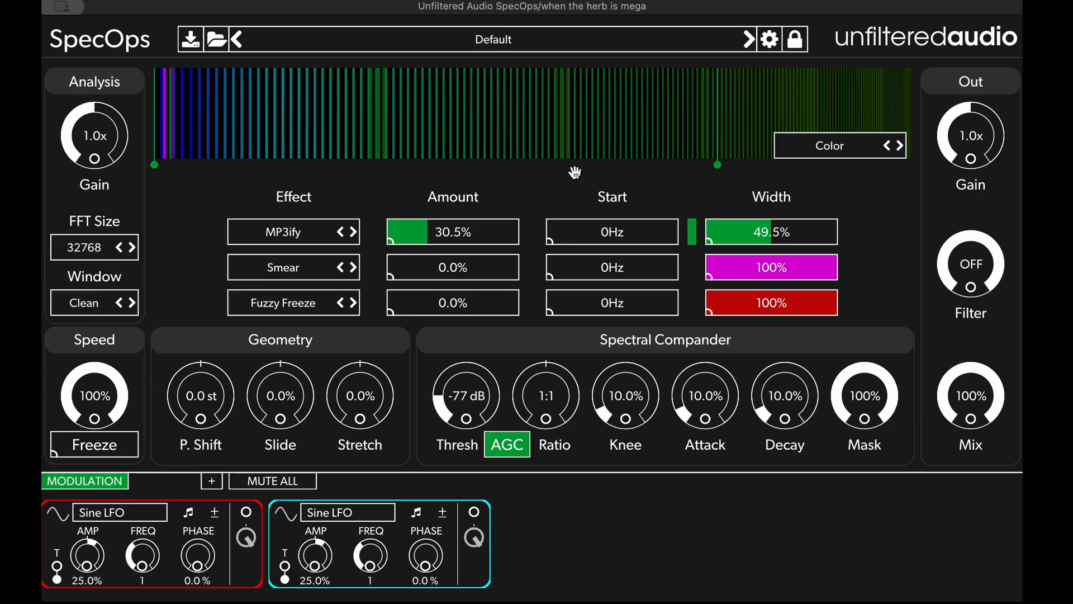
{"action": "left_click_drag", "start_coordinate": [546, 387], "coordinate": [527, 521]}
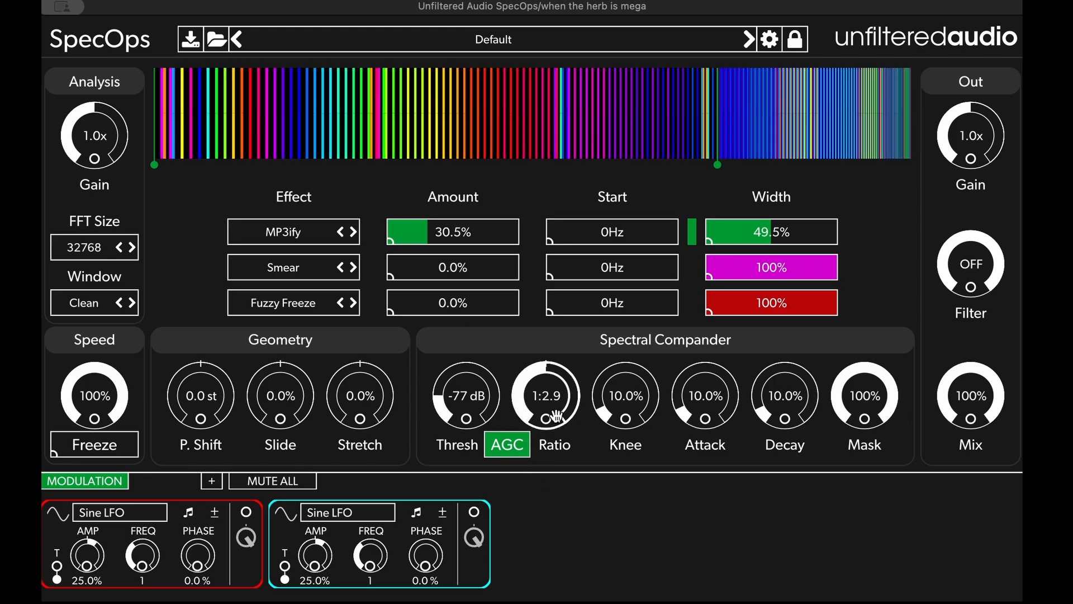
- Reset the compander's Thresh to 0.0 dB and Ratio to 1:1, and set the FFT size to 2048
{"action": "left_click_drag", "start_coordinate": [475, 410], "coordinate": [519, 273]}
{"action": "left_click", "coordinate": [93, 246]}
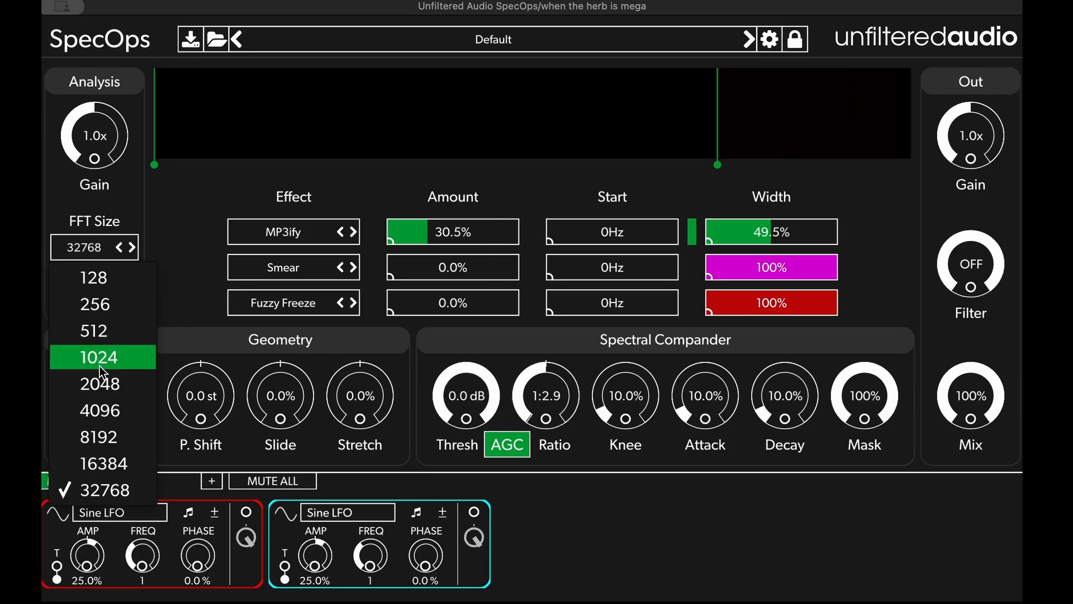
{"action": "left_click", "coordinate": [100, 384]}
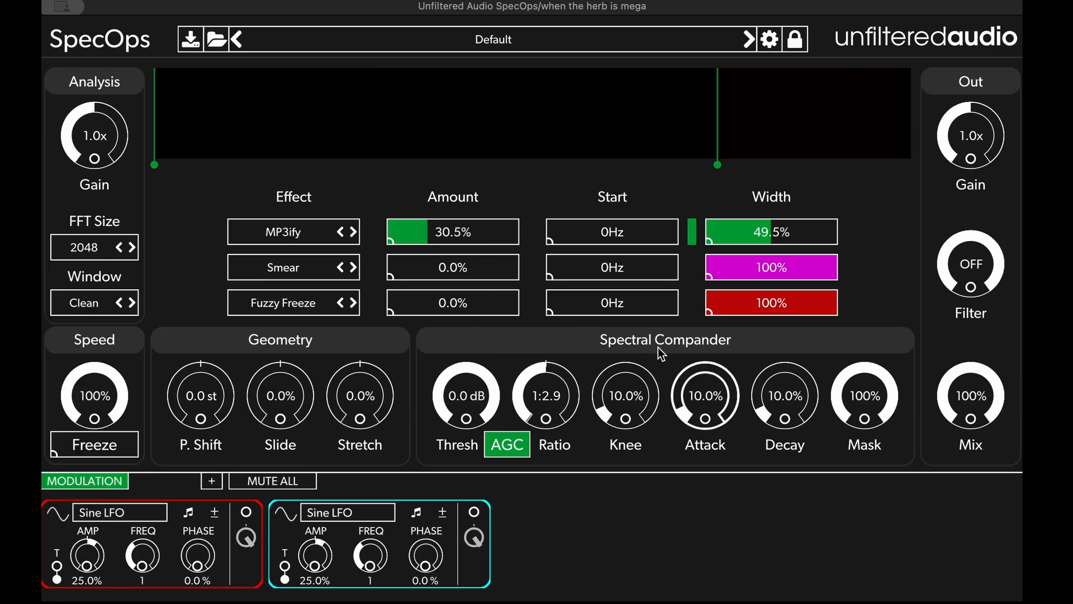
{"action": "double_click", "coordinate": [551, 397]}
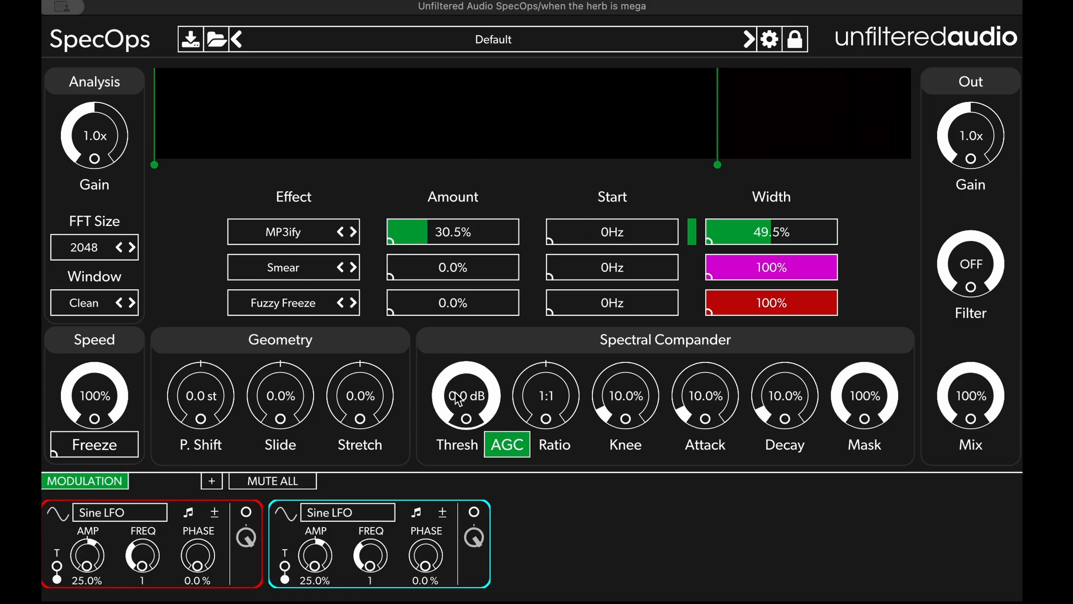
- Set the compander Ratio to 3.0:1, and try its Mask at 0.0% before returning it to 100%
{"action": "left_click_drag", "start_coordinate": [562, 379], "coordinate": [593, 129]}
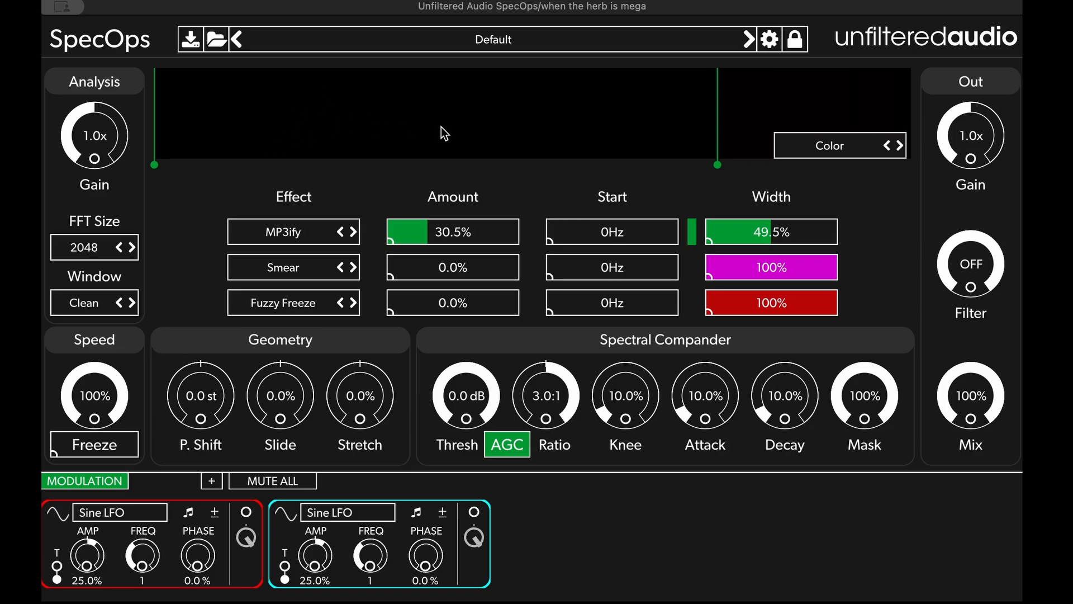
{"action": "left_click_drag", "start_coordinate": [865, 398], "coordinate": [857, 452]}
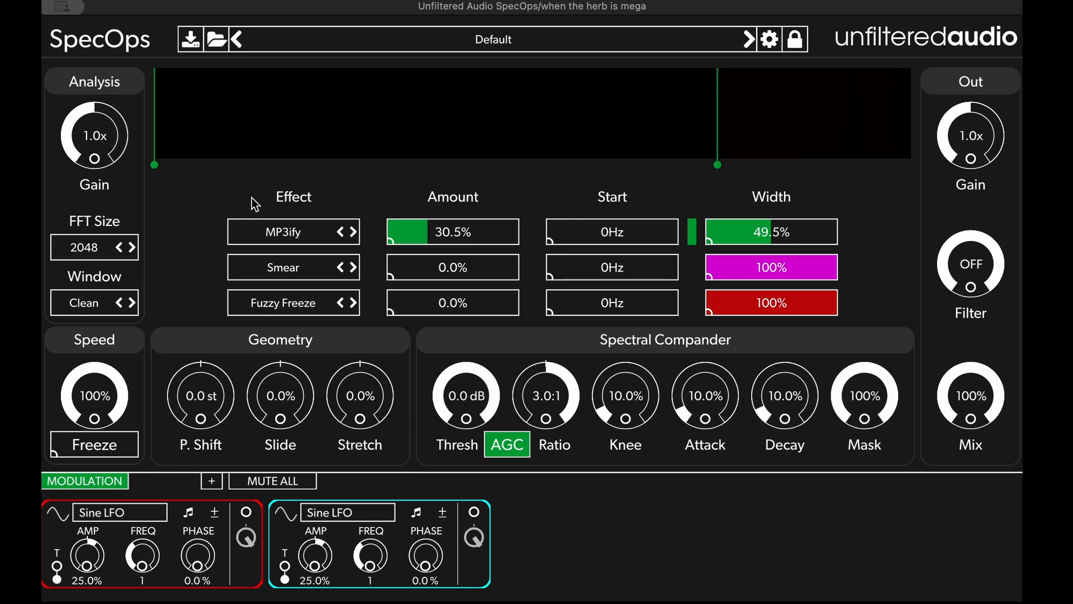
{"action": "mouse_move", "coordinate": [816, 128]}
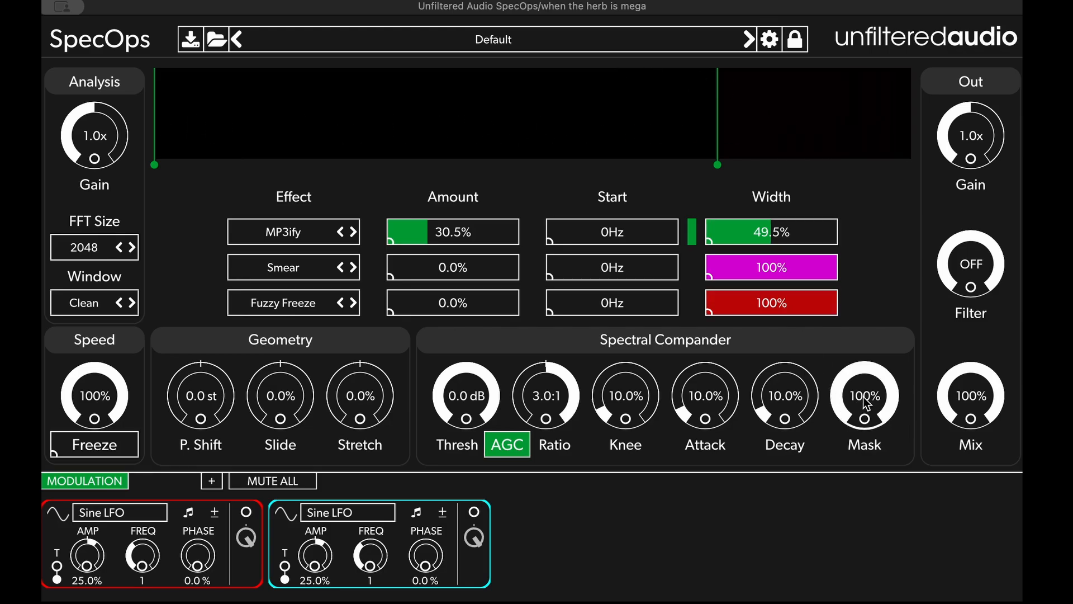
{"action": "left_click_drag", "start_coordinate": [852, 386], "coordinate": [852, 475]}
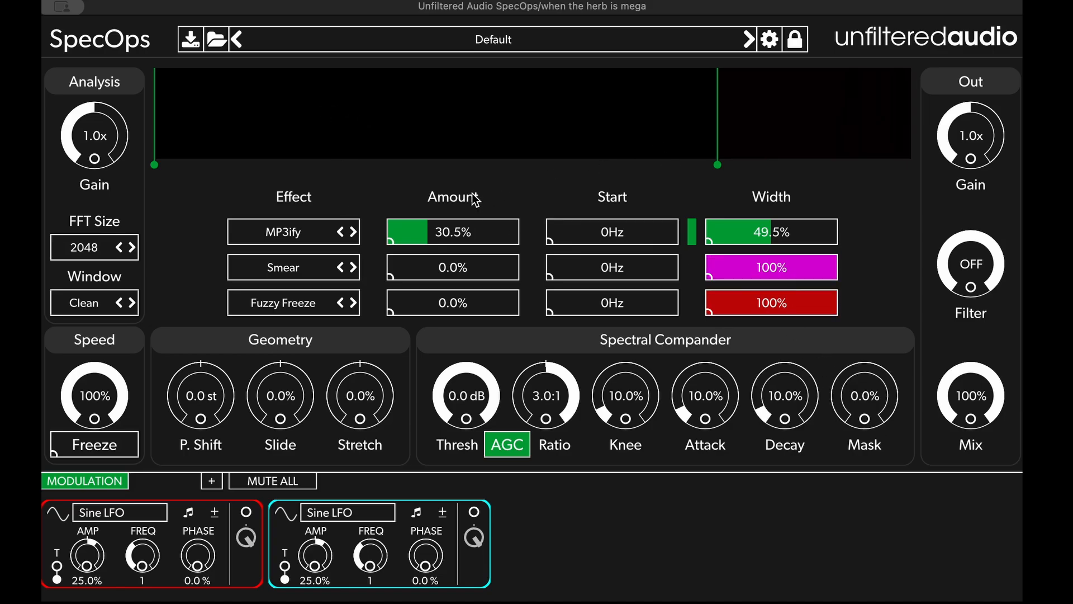
{"action": "left_click_drag", "start_coordinate": [864, 416], "coordinate": [831, 399]}
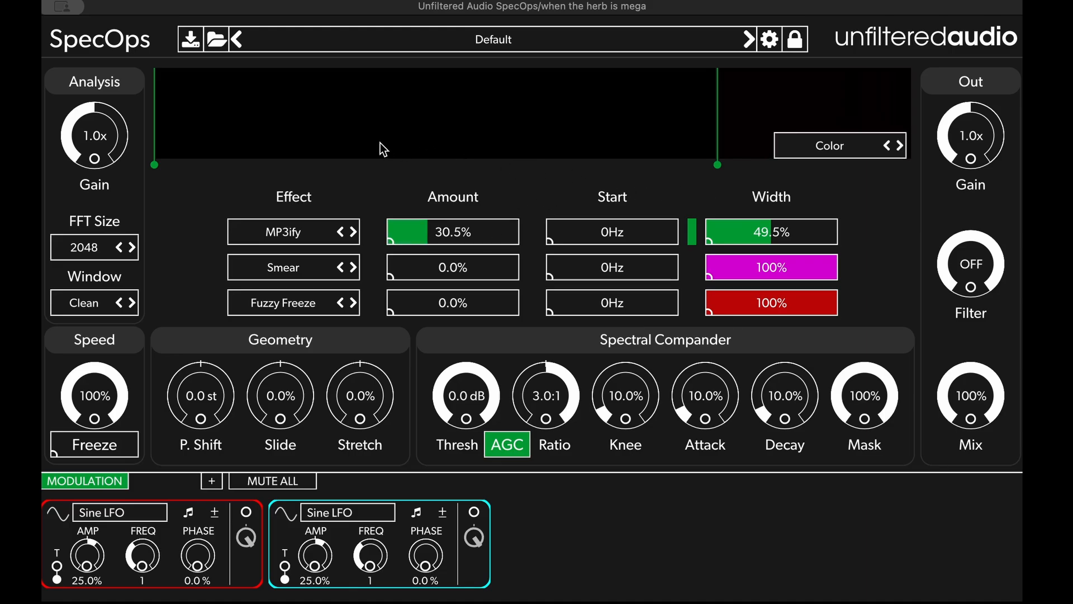
- Set MP3ify to a 936 Hz Start, 16.4% Width and 55.6% Amount, and the output Filter to 7.83 kHz
{"action": "left_click_drag", "start_coordinate": [562, 229], "coordinate": [574, 234]}
{"action": "left_click_drag", "start_coordinate": [766, 236], "coordinate": [736, 239]}
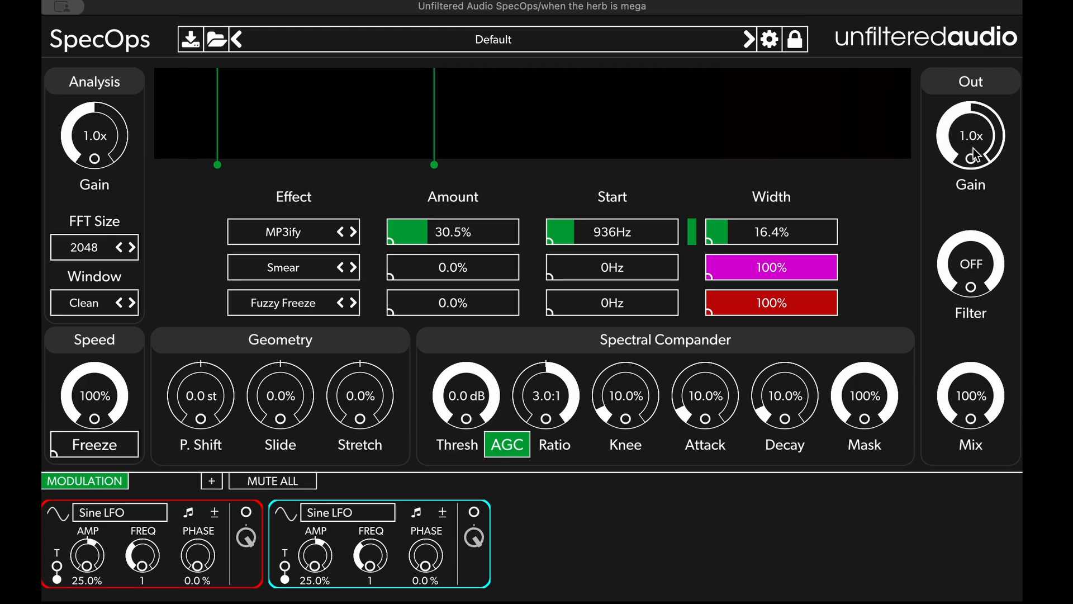
{"action": "mouse_move", "coordinate": [968, 255]}
{"action": "left_mouse_down"}
{"action": "mouse_move", "coordinate": [966, 454]}
{"action": "mouse_move", "coordinate": [969, 253]}
{"action": "left_mouse_up"}
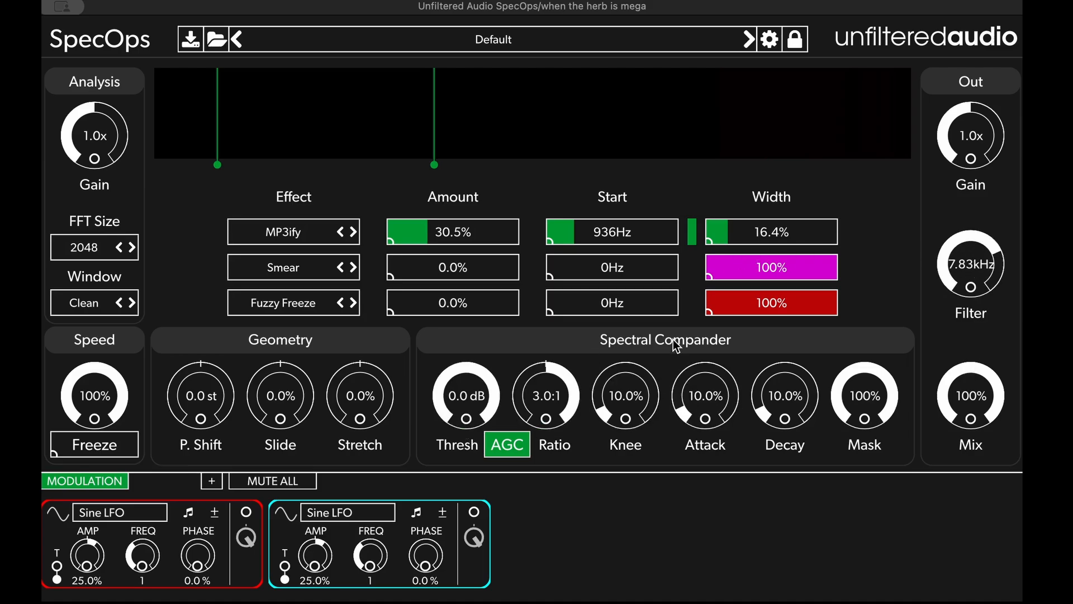
{"action": "left_click_drag", "start_coordinate": [498, 227], "coordinate": [460, 234]}
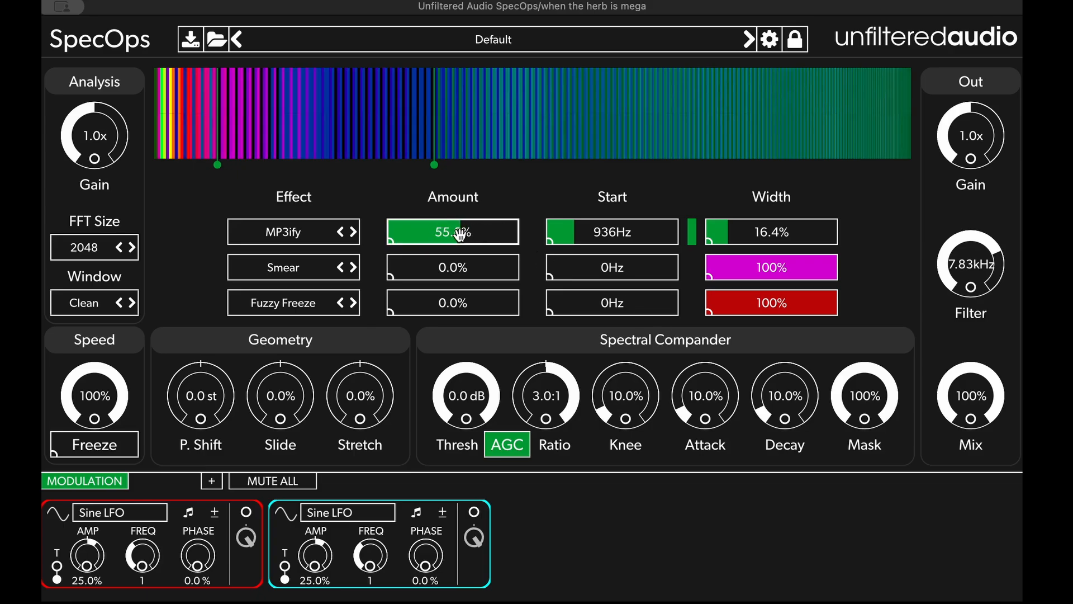
- Set the compander to a 1:3.0 Ratio and -78 dB Thresh, and MP3ify to a 193 Hz Start and 8.0% Width
{"action": "left_click_drag", "start_coordinate": [553, 402], "coordinate": [559, 603]}
{"action": "left_click_drag", "start_coordinate": [466, 408], "coordinate": [471, 603]}
{"action": "left_click_drag", "start_coordinate": [573, 238], "coordinate": [557, 236]}
{"action": "mouse_move", "coordinate": [708, 234]}
{"action": "left_mouse_down"}
{"action": "mouse_move", "coordinate": [794, 238]}
{"action": "mouse_move", "coordinate": [717, 238]}
{"action": "left_mouse_up"}
- Set the Smear Amount to 60.6% and the output Filter to 159 Hz, and stop playback
{"action": "mouse_move", "coordinate": [496, 258]}
{"action": "left_mouse_down"}
{"action": "mouse_move", "coordinate": [469, 268]}
{"action": "mouse_move", "coordinate": [504, 267]}
{"action": "mouse_move", "coordinate": [469, 266]}
{"action": "left_mouse_up"}
{"action": "left_click_drag", "start_coordinate": [934, 256], "coordinate": [964, 400]}
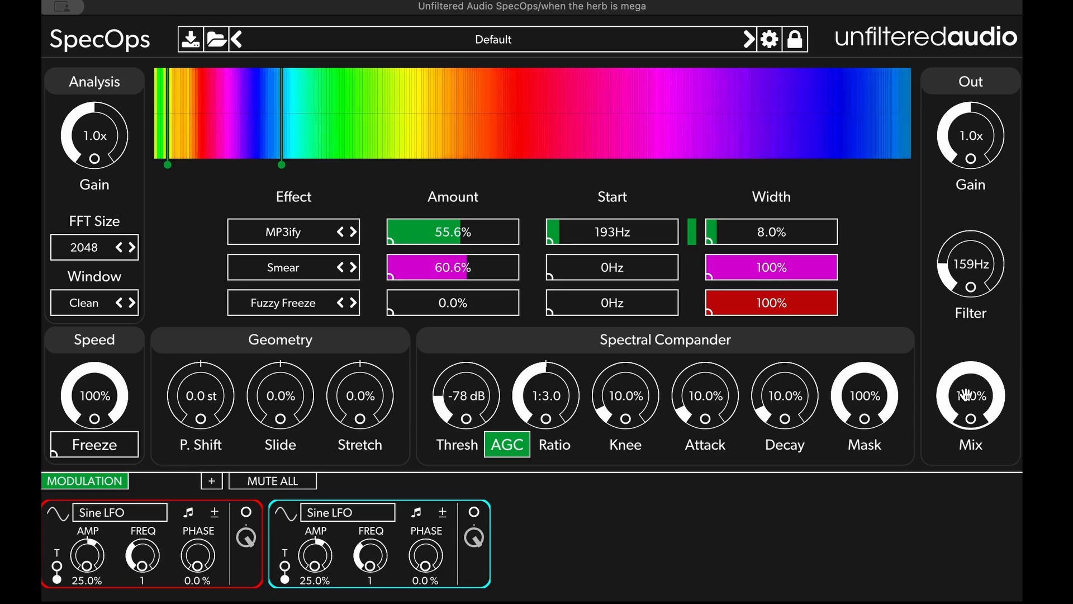
{"action": "key", "text": "space"}
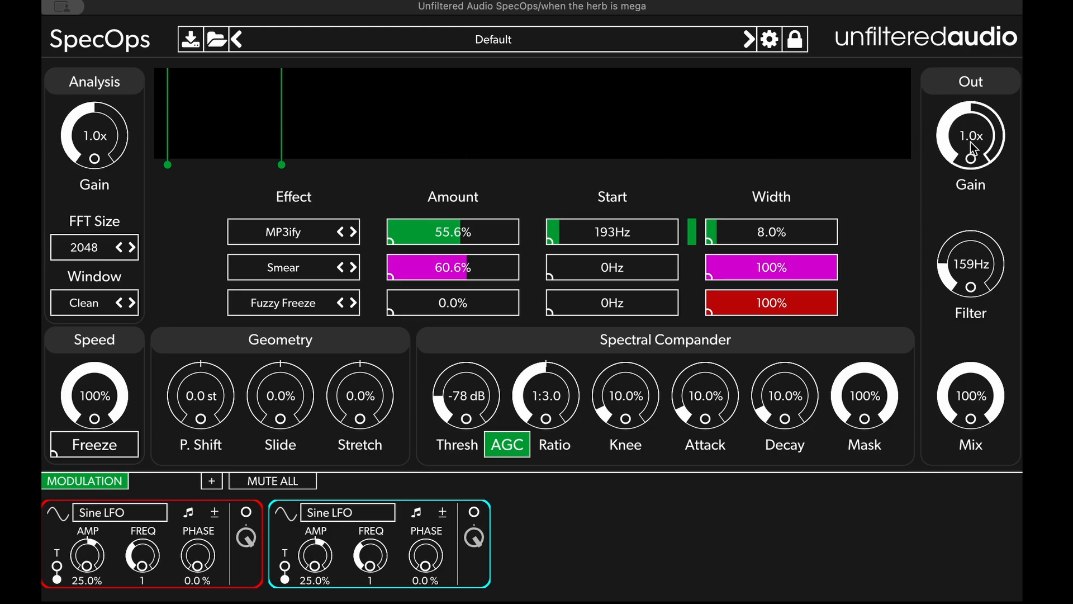
- Set the output Mix to 0.0%, and try an output Gain of 0.7x before resetting it to 1.0x
{"action": "left_click_drag", "start_coordinate": [973, 147], "coordinate": [973, 178]}
{"action": "left_click_drag", "start_coordinate": [983, 391], "coordinate": [971, 601]}
{"action": "mouse_move", "coordinate": [972, 146]}
{"action": "left_mouse_down"}
{"action": "mouse_move", "coordinate": [971, 162]}
{"action": "mouse_move", "coordinate": [972, 112]}
{"action": "mouse_move", "coordinate": [969, 144]}
{"action": "left_mouse_up"}
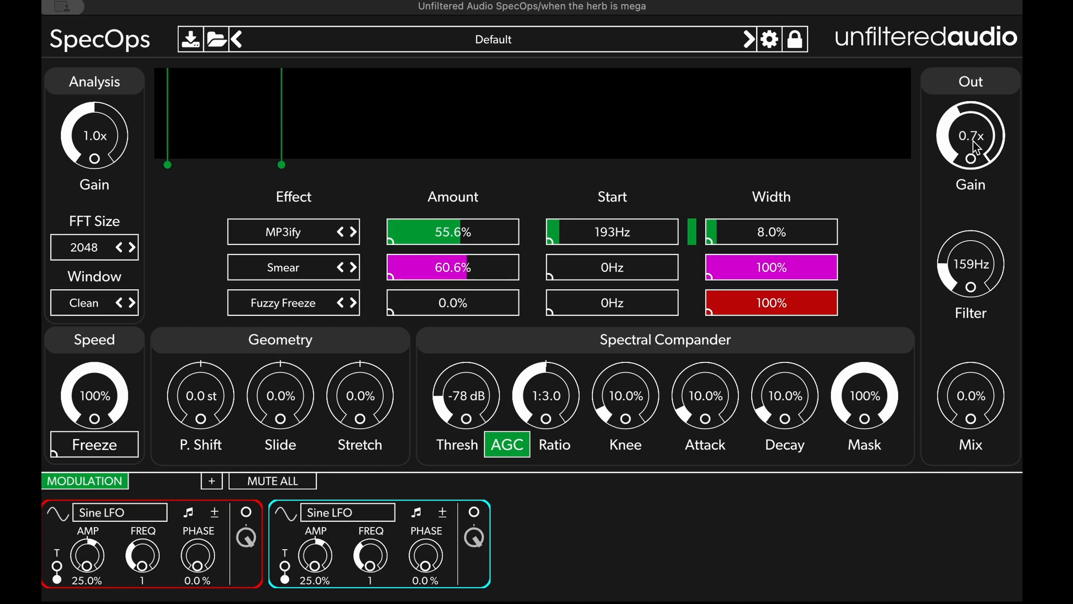
{"action": "double_click", "coordinate": [973, 140]}
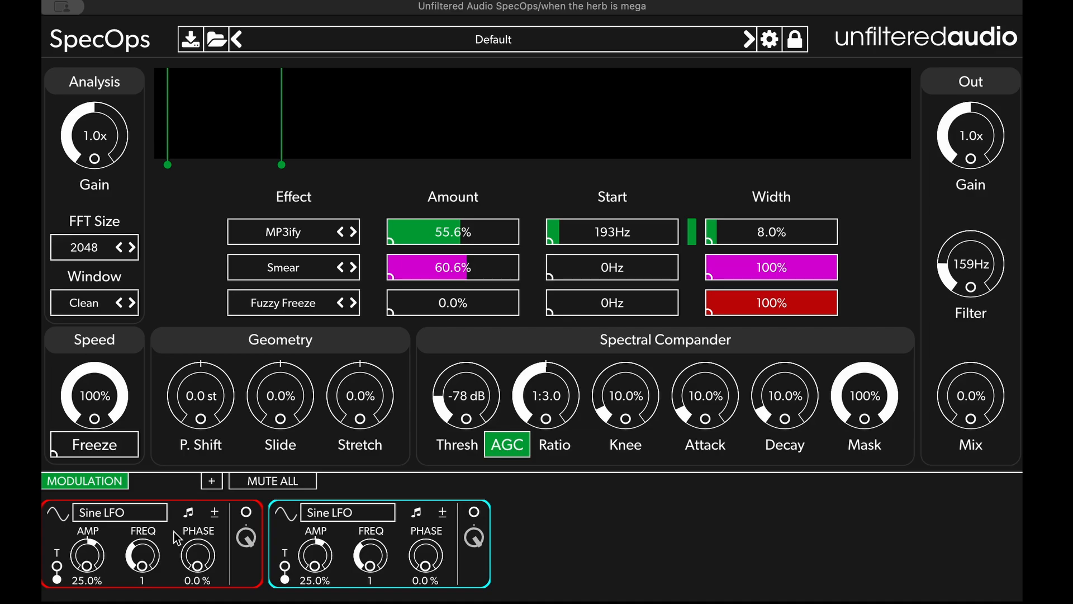
- Set the first Sine LFO's Amp to 81.7%, and try its Freq while switching tempo sync off and back on
{"action": "left_click_drag", "start_coordinate": [84, 550], "coordinate": [97, 461]}
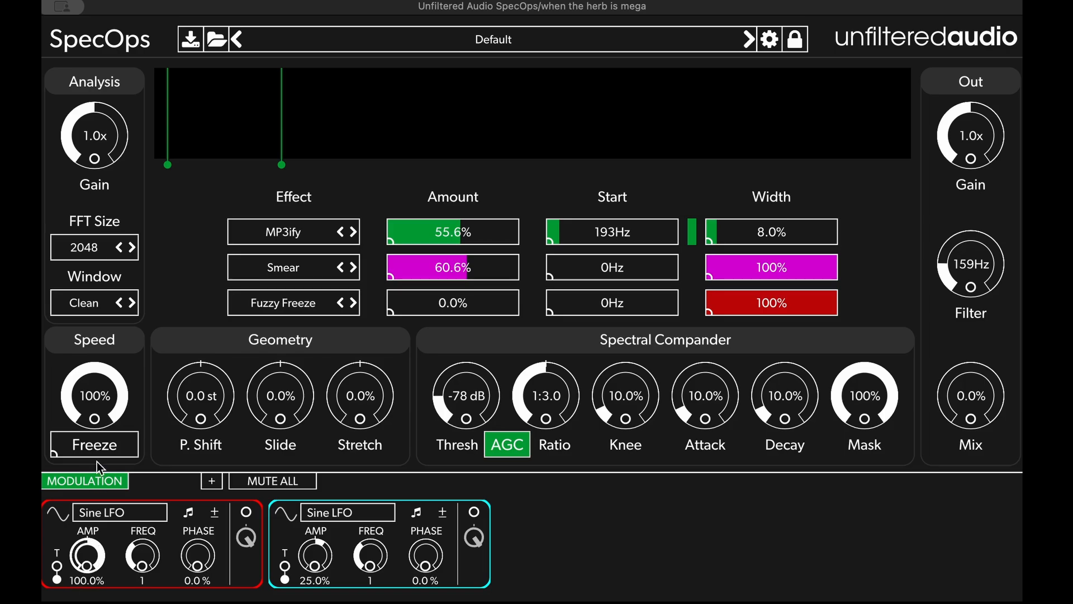
{"action": "left_click_drag", "start_coordinate": [91, 562], "coordinate": [150, 553]}
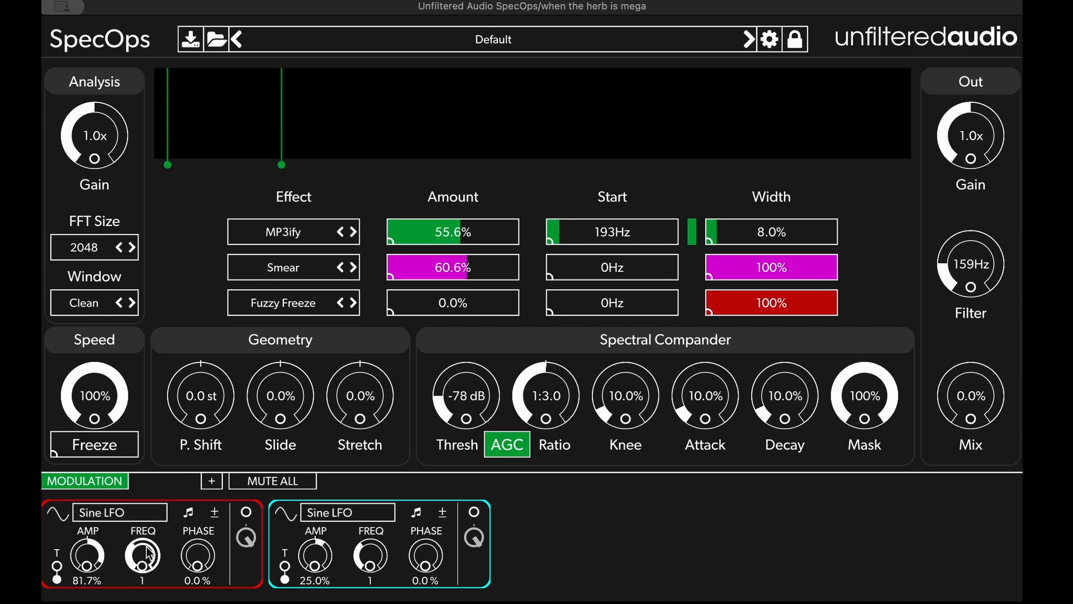
{"action": "left_click", "coordinate": [188, 512]}
{"action": "left_click_drag", "start_coordinate": [145, 549], "coordinate": [196, 518]}
{"action": "left_click", "coordinate": [190, 518]}
{"action": "mouse_move", "coordinate": [143, 556]}
{"action": "left_mouse_down"}
{"action": "mouse_move", "coordinate": [142, 594]}
{"action": "mouse_move", "coordinate": [144, 562]}
{"action": "left_mouse_up"}
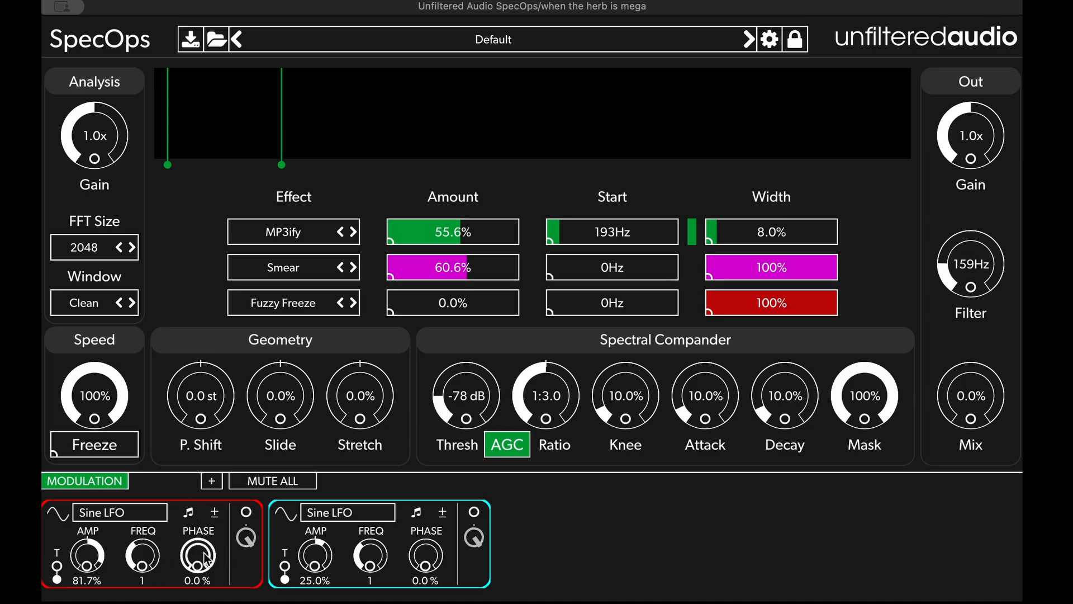
- Try the Step Sequencer as the first modulator's type, and return it to Sine LFO
{"action": "left_click", "coordinate": [112, 513]}
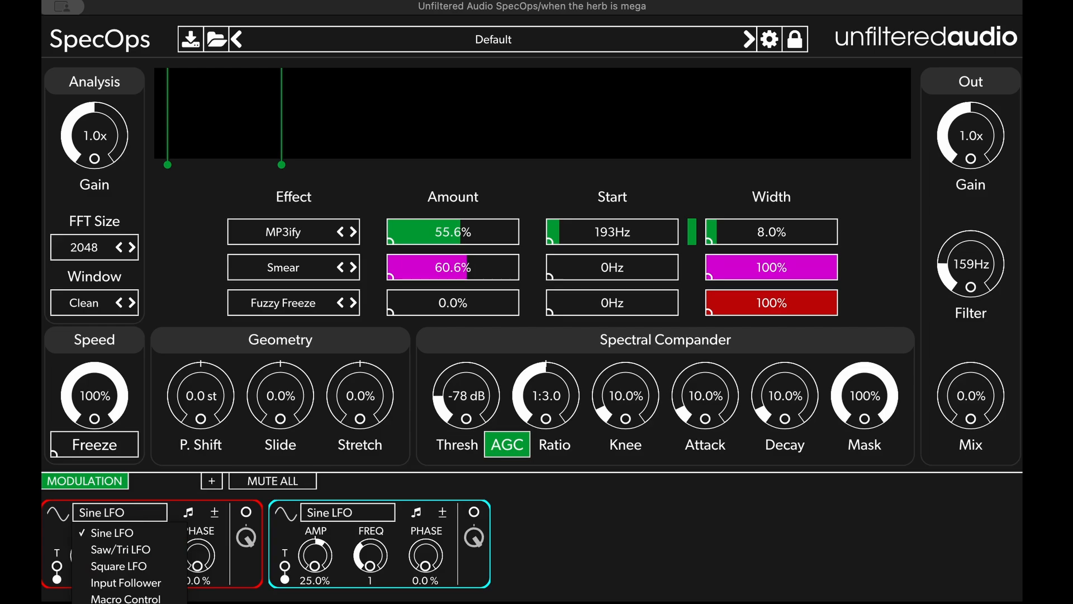
{"action": "left_click", "coordinate": [126, 603]}
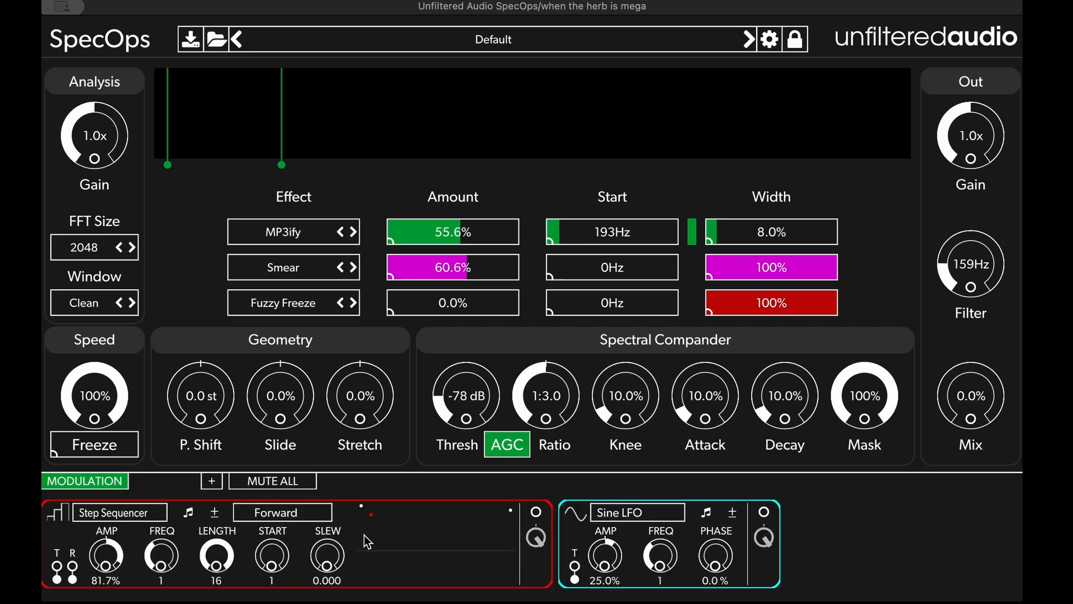
{"action": "left_click", "coordinate": [118, 512]}
{"action": "left_click", "coordinate": [90, 532]}
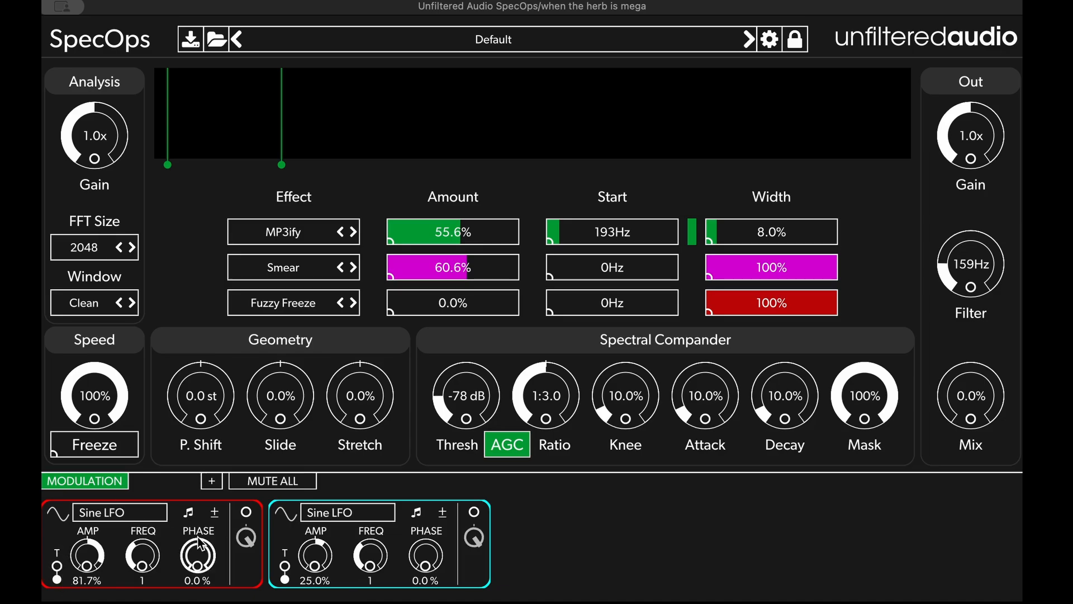
- Try the first Sine LFO's Phase, switch its polarity and back, and collapse and re-expand its module
{"action": "mouse_move", "coordinate": [195, 550]}
{"action": "left_mouse_down"}
{"action": "mouse_move", "coordinate": [195, 484]}
{"action": "mouse_move", "coordinate": [198, 540]}
{"action": "left_mouse_up"}
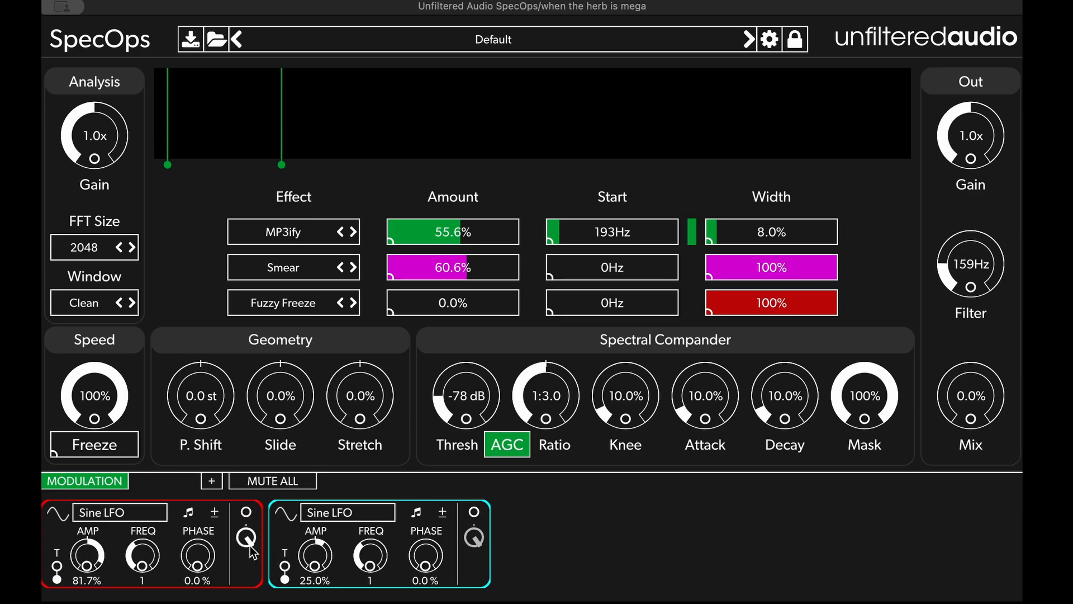
{"action": "left_click", "coordinate": [216, 513]}
{"action": "left_click", "coordinate": [219, 515]}
{"action": "left_click", "coordinate": [58, 515]}
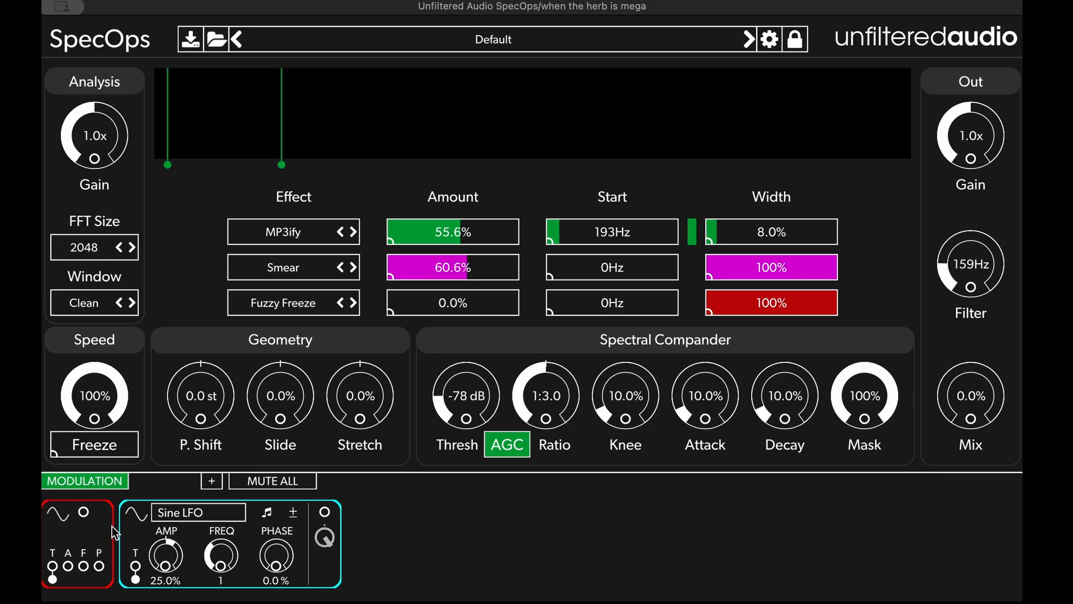
{"action": "left_click", "coordinate": [77, 522]}
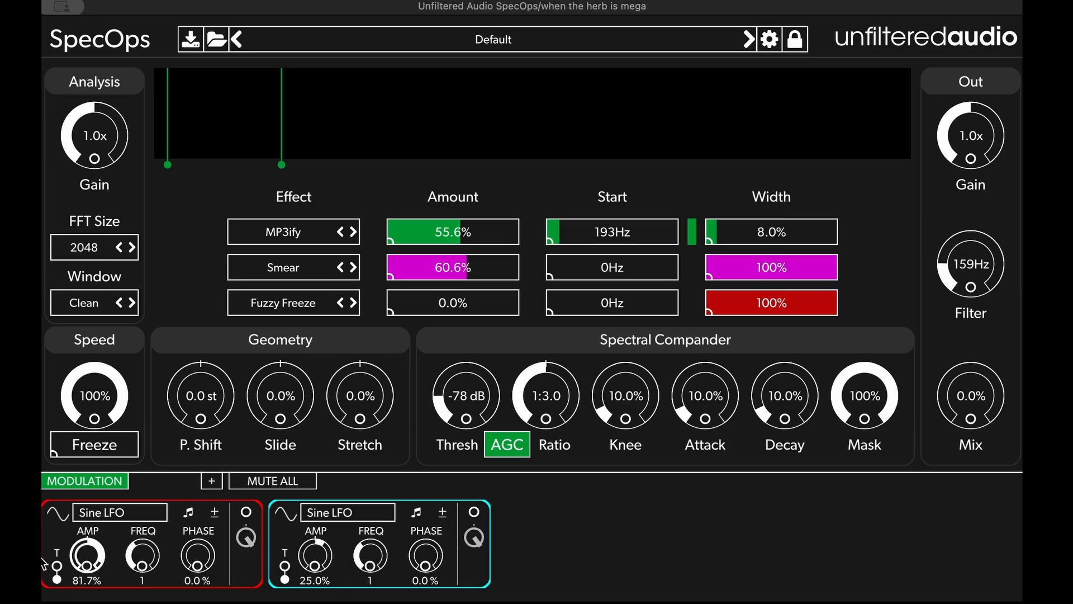
- Route the first Sine LFO to the MP3ify Amount, and browse the effect categories for the first effect slot
{"action": "left_click_drag", "start_coordinate": [247, 511], "coordinate": [391, 245]}
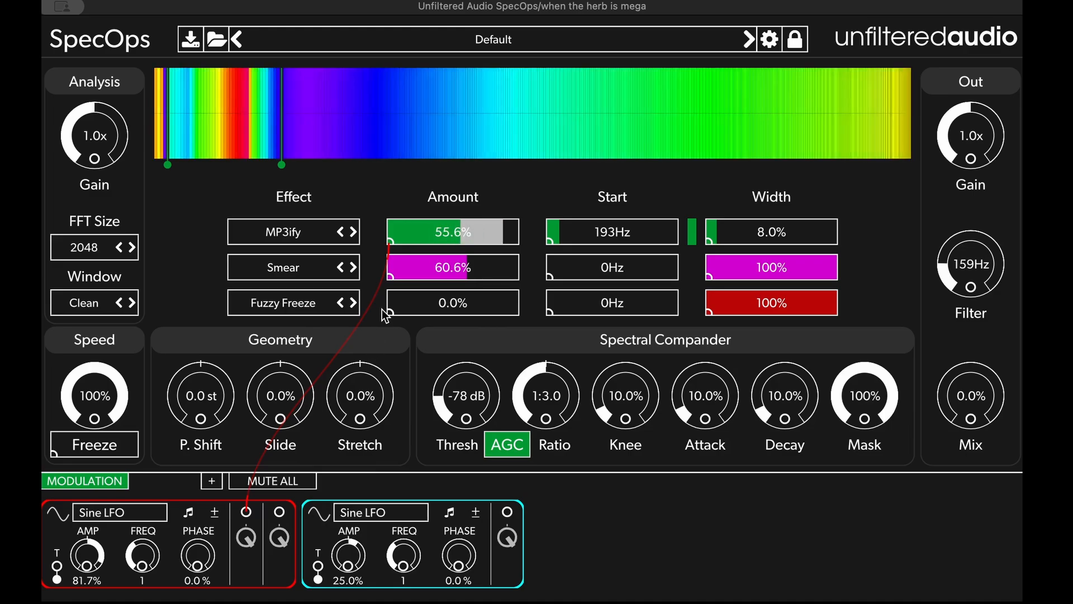
{"action": "left_click", "coordinate": [291, 232]}
{"action": "mouse_move", "coordinate": [303, 340]}
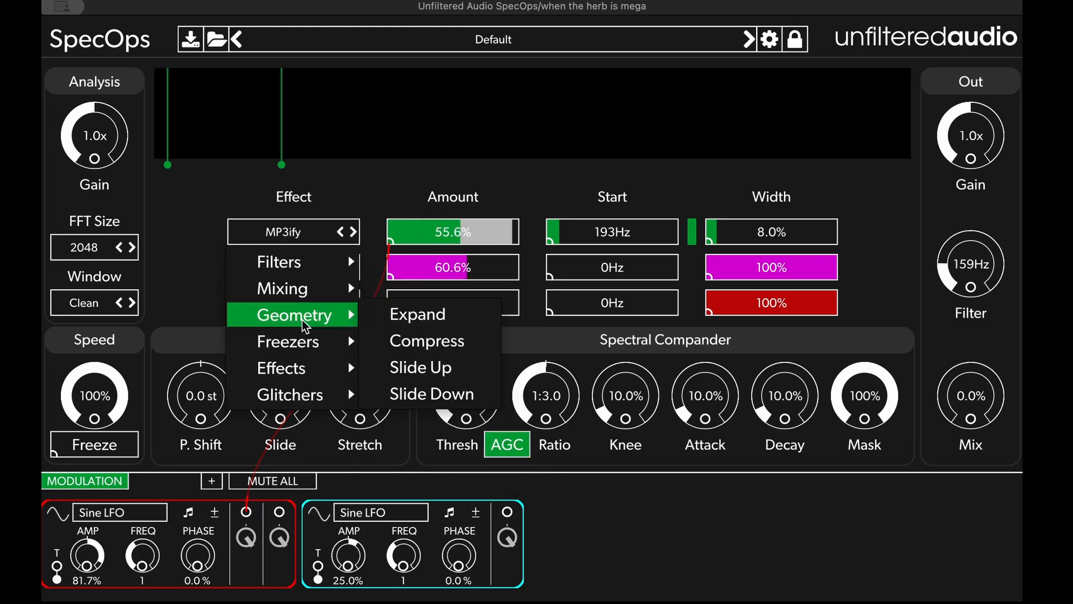
{"action": "mouse_move", "coordinate": [312, 275]}
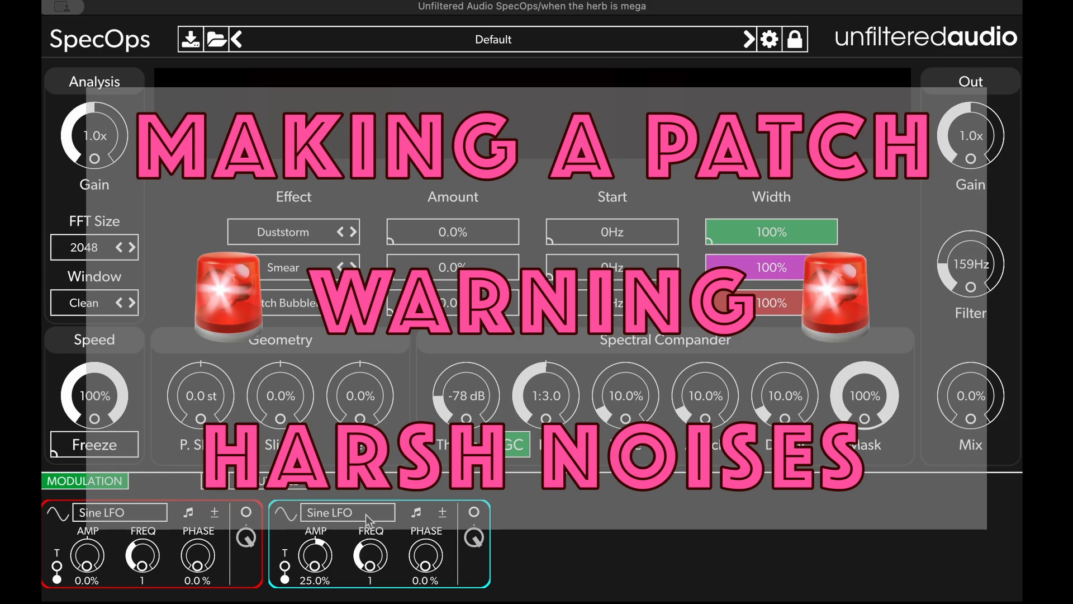
- Change the first modulator to a Saw/Tri LFO with 100% Amp and 1/8th Freq, and route it to the Analysis Gain at 0.00x
{"action": "key", "text": "space"}
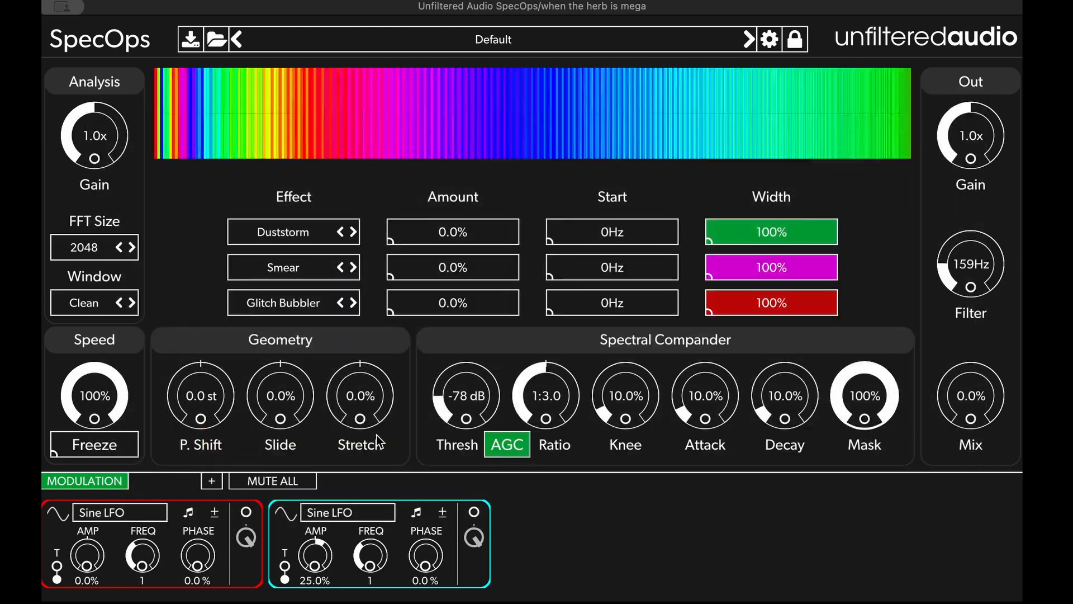
{"action": "key", "text": "space"}
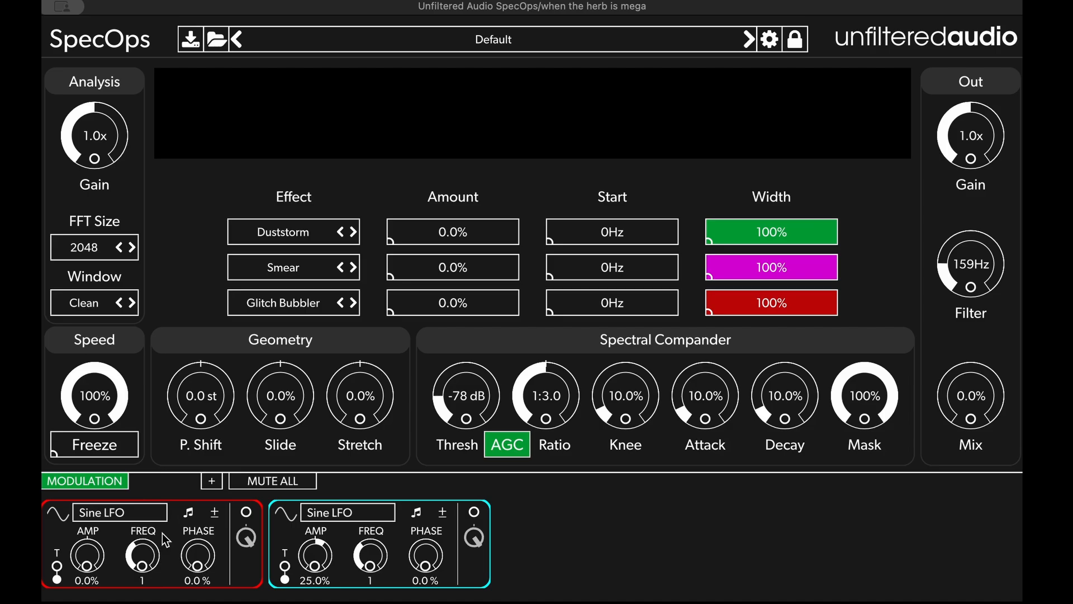
{"action": "left_click", "coordinate": [123, 519]}
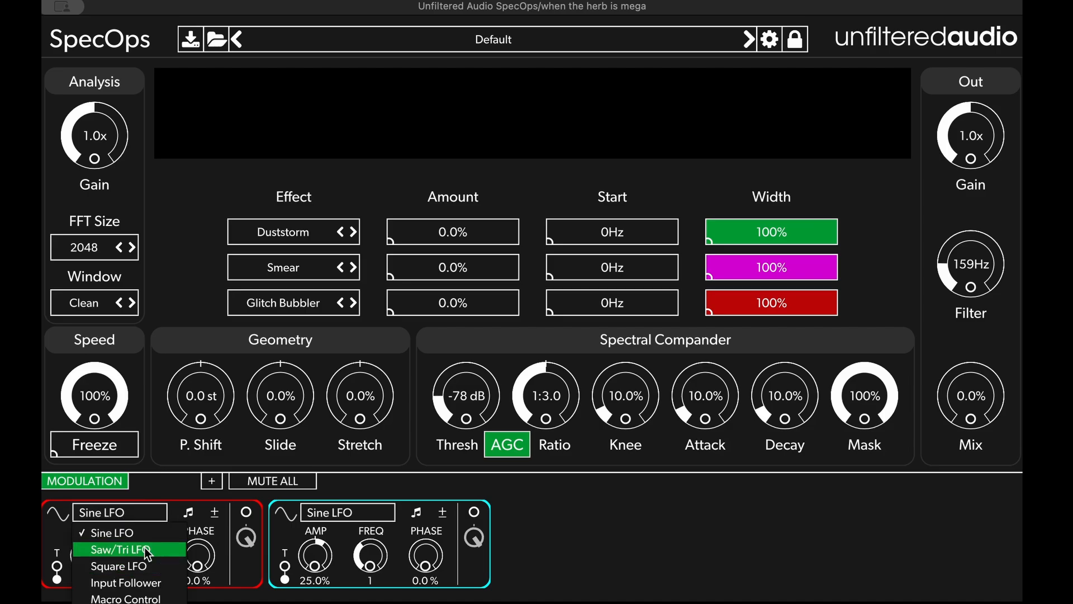
{"action": "left_click", "coordinate": [101, 553]}
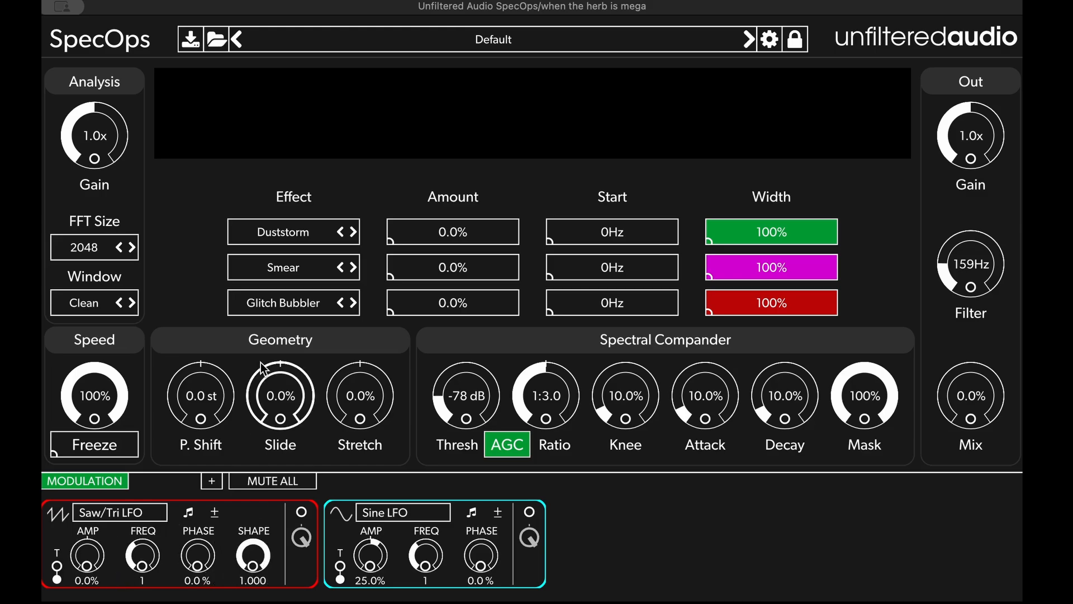
{"action": "left_click_drag", "start_coordinate": [264, 311], "coordinate": [103, 139]}
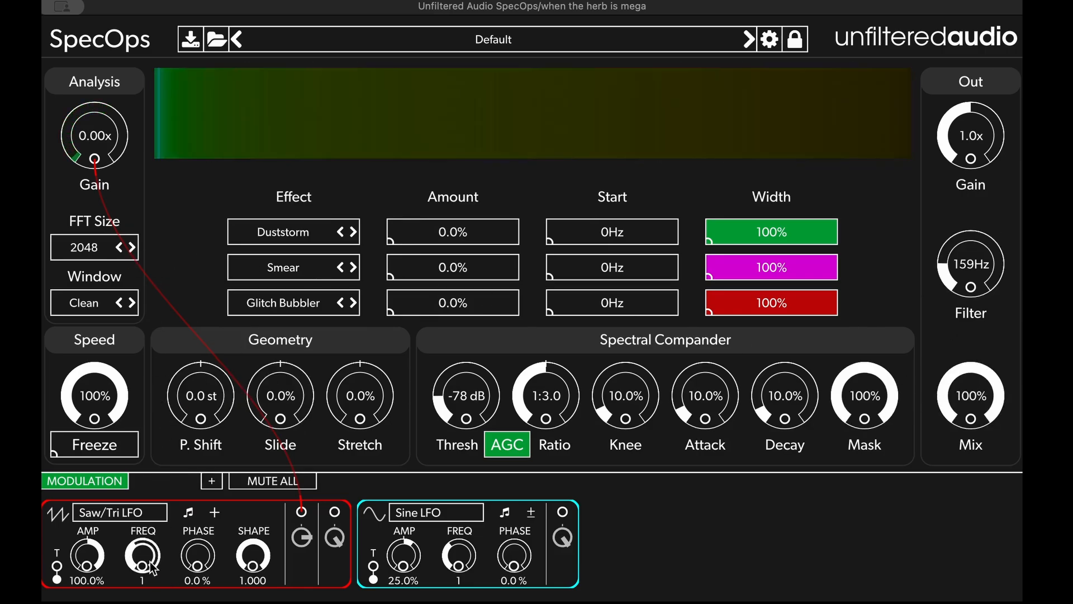
{"action": "left_click_drag", "start_coordinate": [149, 559], "coordinate": [143, 435]}
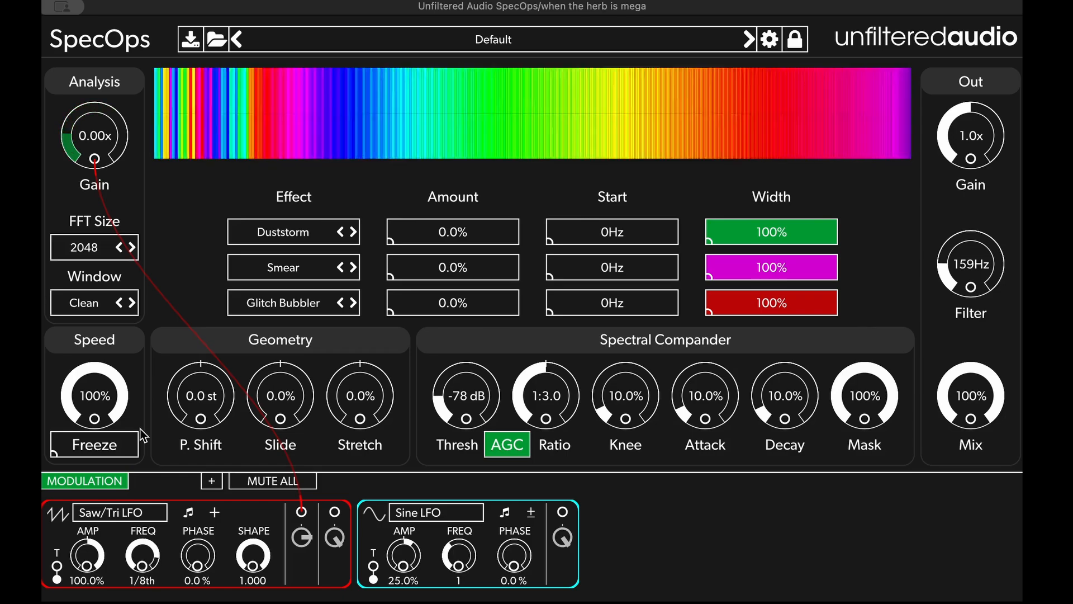
- Set the Speed to 92.5% and the analysis Window to Shiny
{"action": "left_click_drag", "start_coordinate": [100, 392], "coordinate": [101, 417]}
{"action": "left_click", "coordinate": [89, 303]}
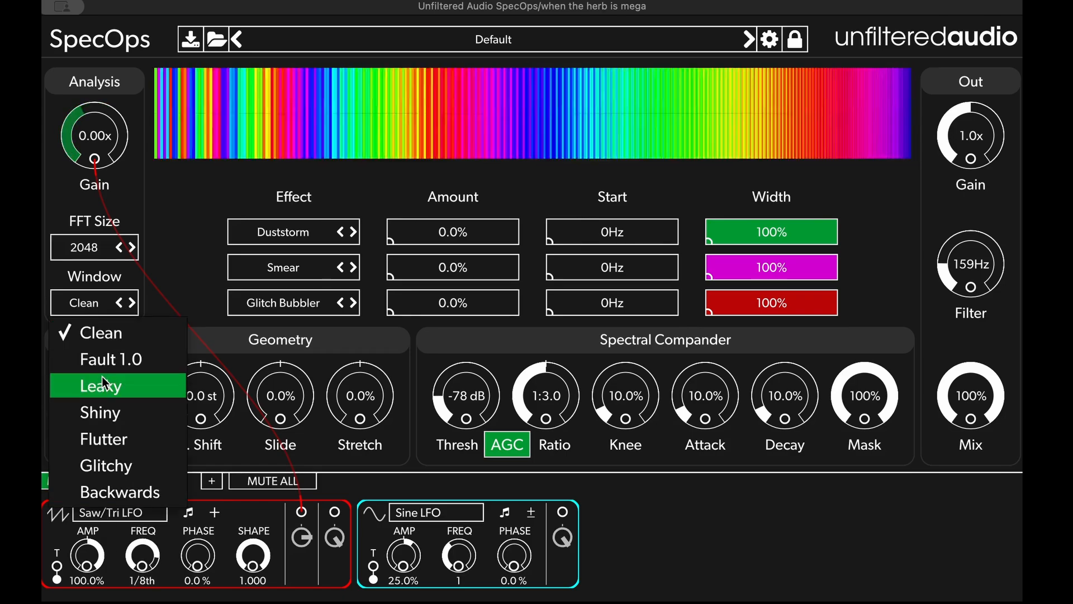
{"action": "left_click", "coordinate": [105, 420]}
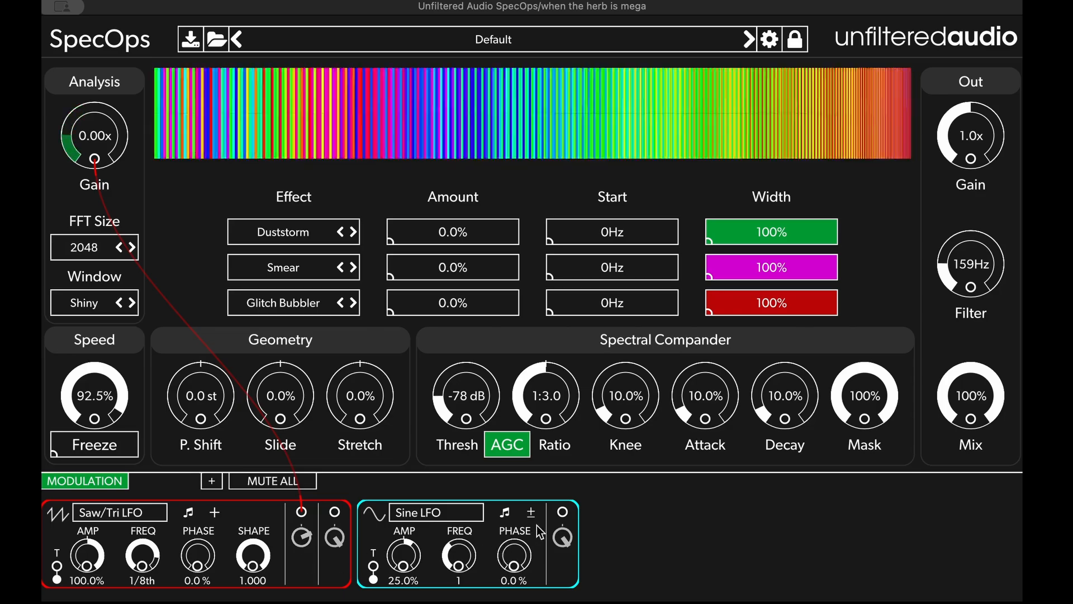
- Route the Sine LFO to the Duststorm Amount at 47.5%, and set Duststorm to a 4.30 kHz Start and 10.8% Width
{"action": "left_click_drag", "start_coordinate": [532, 380], "coordinate": [391, 242]}
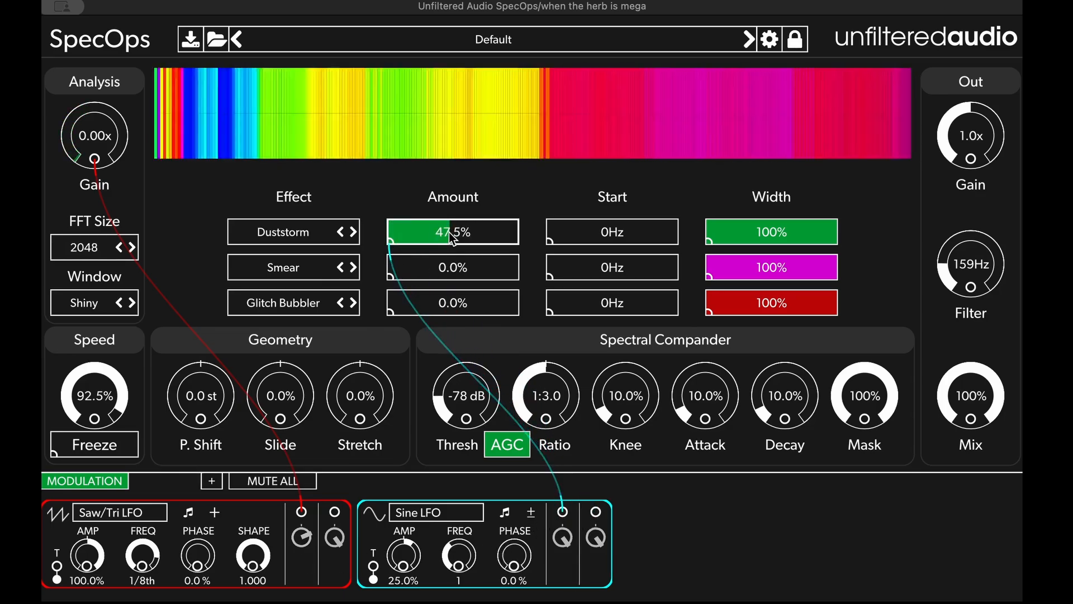
{"action": "left_click_drag", "start_coordinate": [817, 234], "coordinate": [724, 232]}
{"action": "left_click_drag", "start_coordinate": [577, 244], "coordinate": [602, 245]}
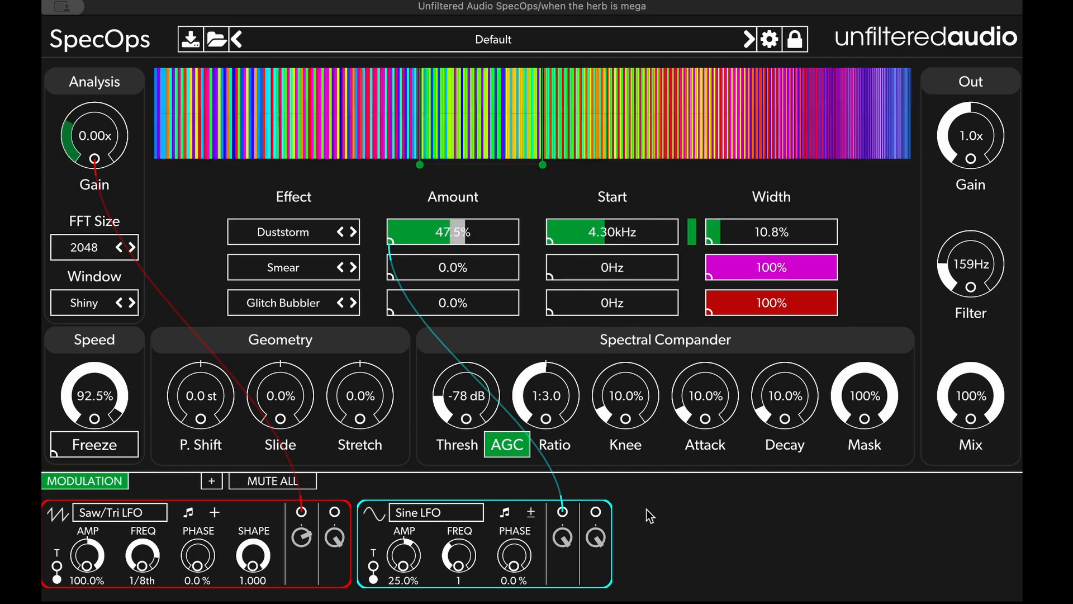
- Route the Saw/Tri LFO to the Duststorm Start, and set Duststorm to a 3.32 kHz Start, 82.5% Width and 65.2% Amount
{"action": "mouse_move", "coordinate": [335, 512]}
{"action": "left_mouse_down"}
{"action": "mouse_move", "coordinate": [562, 285]}
{"action": "mouse_move", "coordinate": [550, 242]}
{"action": "mouse_move", "coordinate": [586, 239]}
{"action": "left_mouse_up"}
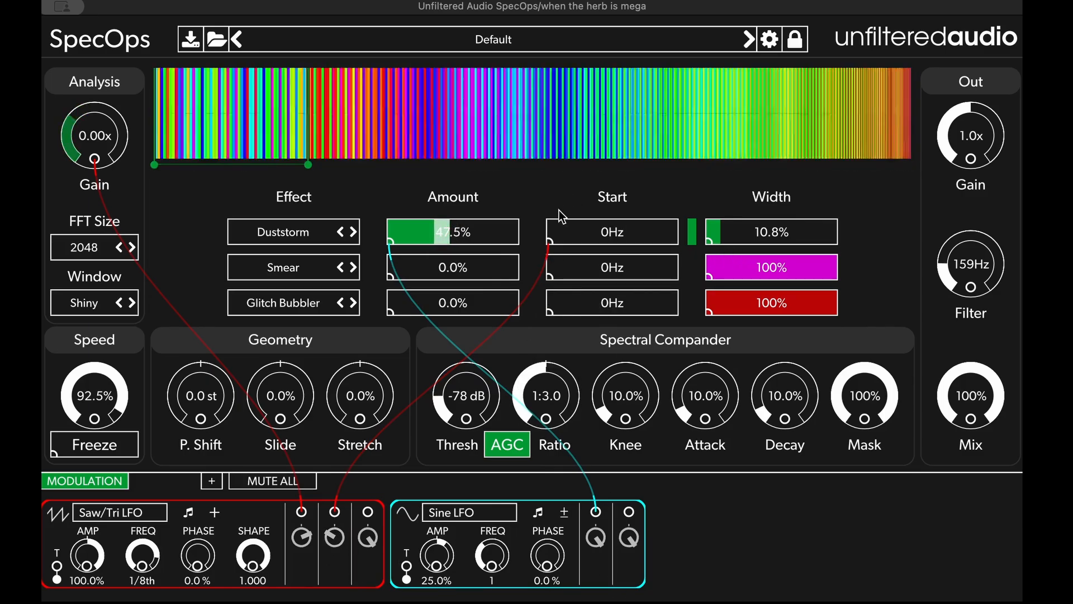
{"action": "left_click_drag", "start_coordinate": [568, 232], "coordinate": [585, 241]}
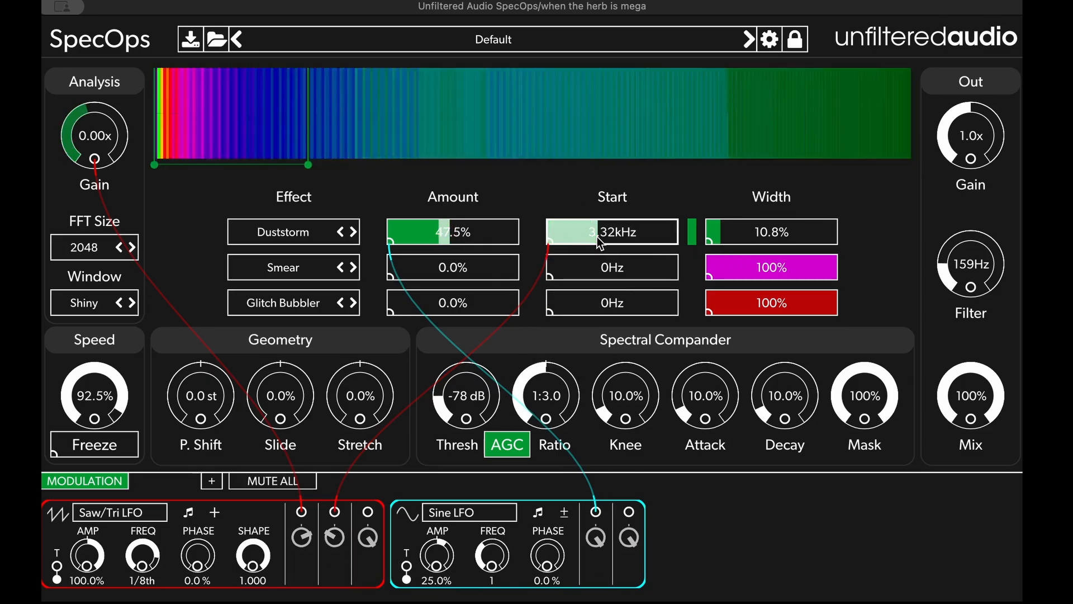
{"action": "left_click_drag", "start_coordinate": [709, 232], "coordinate": [817, 226]}
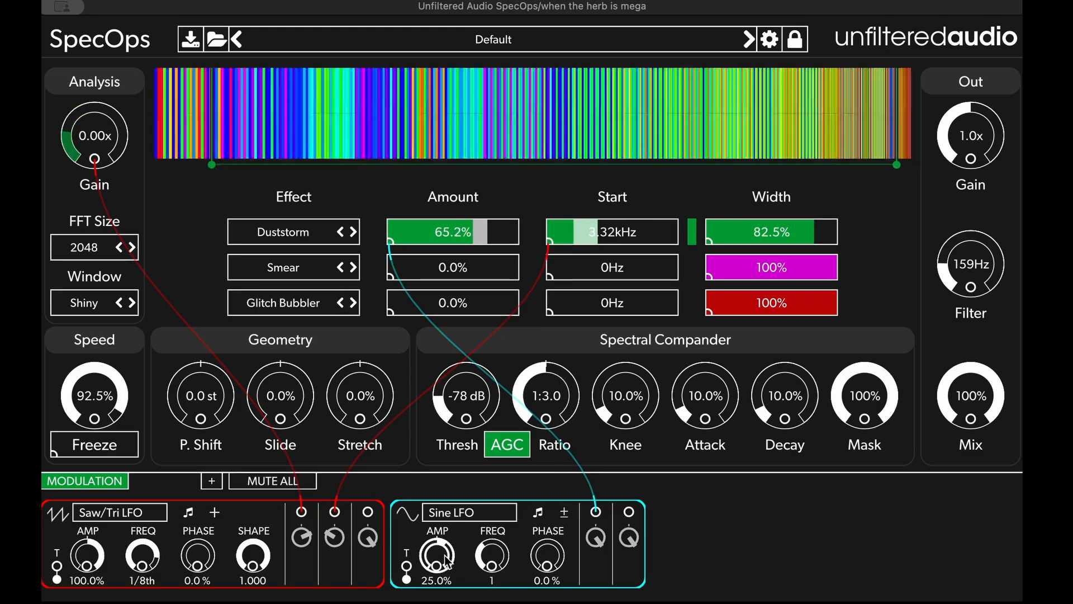
- Set the Sine LFO's Amp to 100% and Duststorm's Amount to 18.5%, and route the LFO to the Smear Amount with a 26.6% Width
{"action": "left_click_drag", "start_coordinate": [444, 485], "coordinate": [484, 219]}
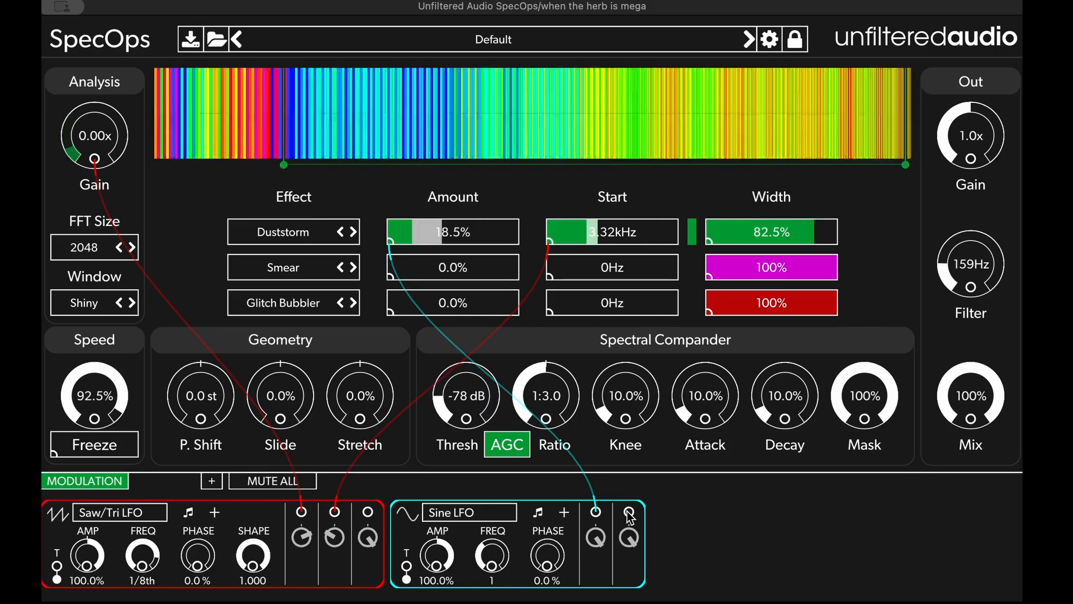
{"action": "mouse_move", "coordinate": [513, 367]}
{"action": "left_mouse_down"}
{"action": "mouse_move", "coordinate": [497, 232]}
{"action": "mouse_move", "coordinate": [442, 267]}
{"action": "left_mouse_up"}
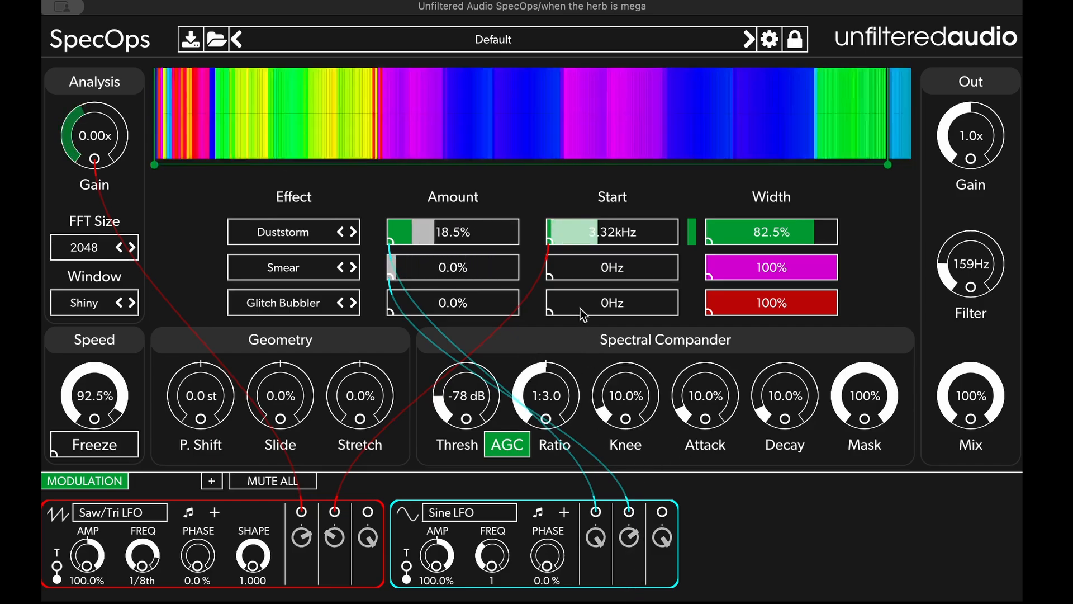
{"action": "left_click_drag", "start_coordinate": [721, 274], "coordinate": [742, 287]}
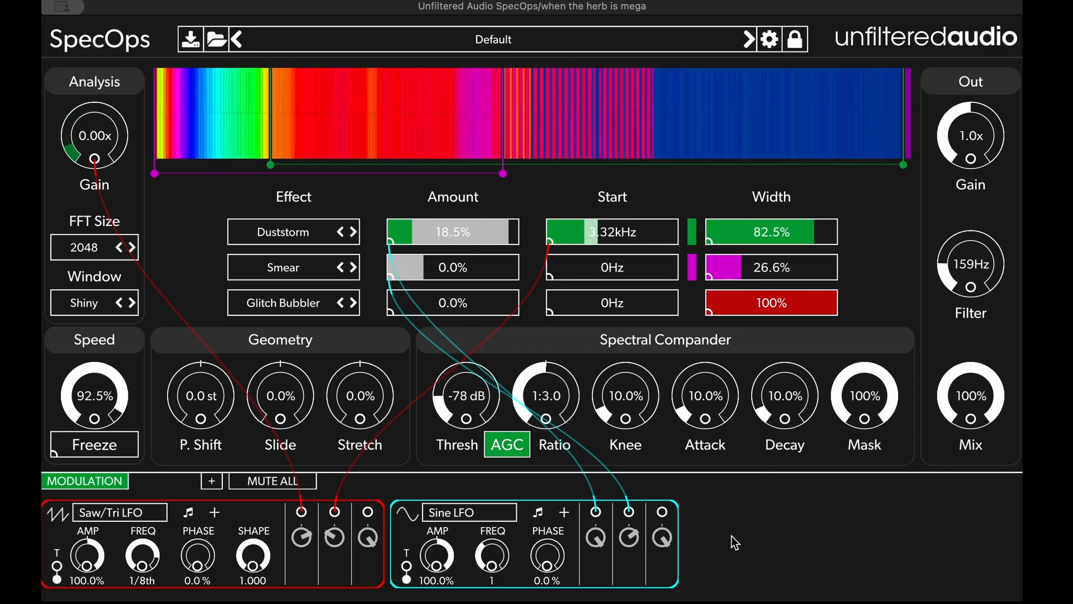
- Add a third Sine LFO with 39.5% Amp and Freq 4, and set the P. Shift to -12.0 st and Stretch to -100.0%
{"action": "left_click", "coordinate": [210, 482]}
{"action": "left_click_drag", "start_coordinate": [737, 555], "coordinate": [786, 589]}
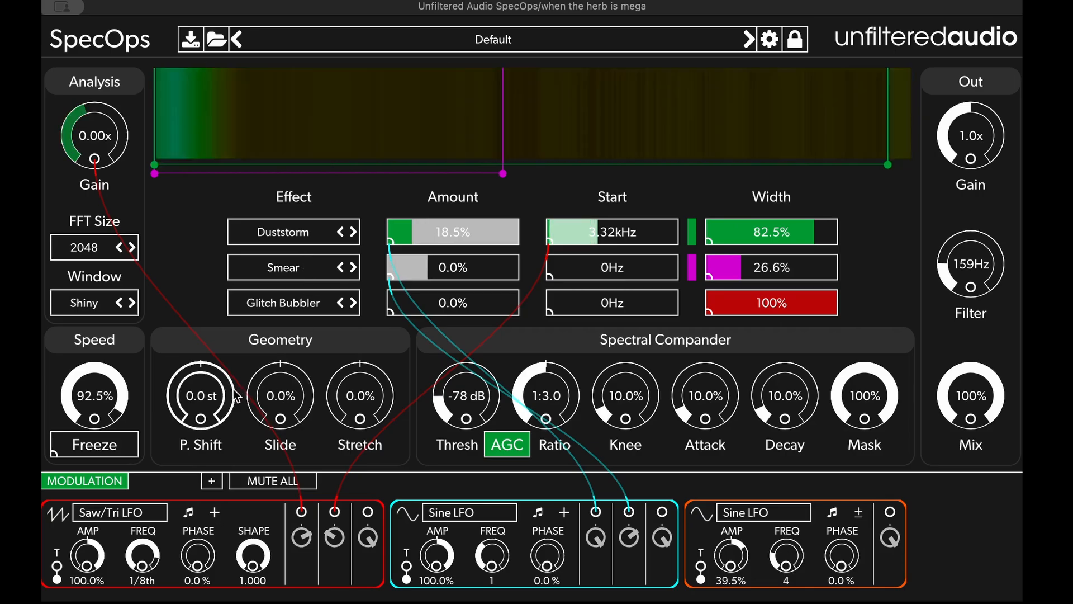
{"action": "left_click_drag", "start_coordinate": [207, 404], "coordinate": [199, 521]}
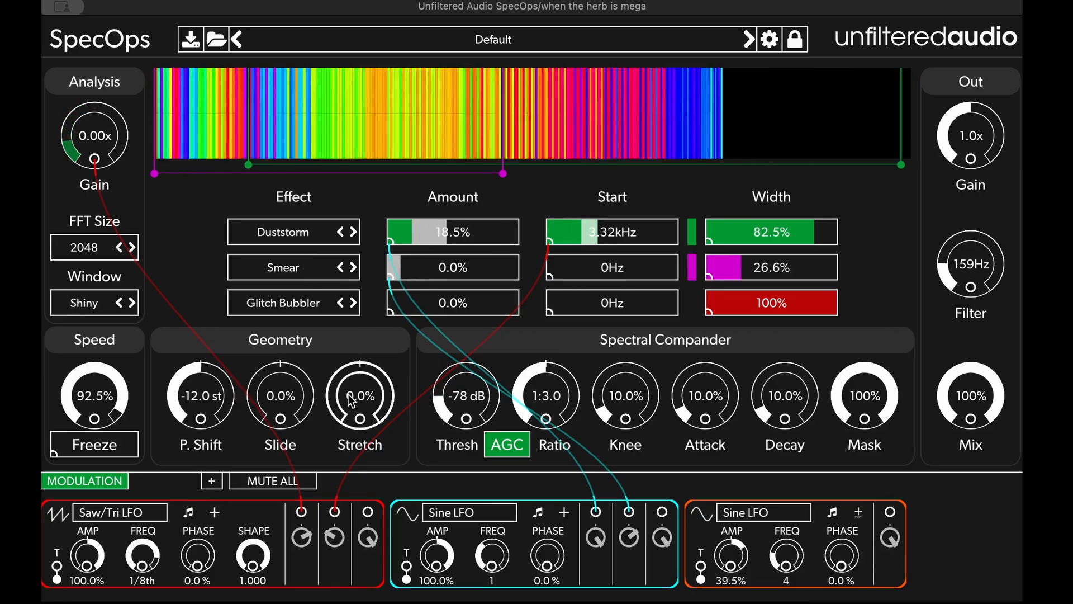
{"action": "left_click_drag", "start_coordinate": [351, 405], "coordinate": [364, 541]}
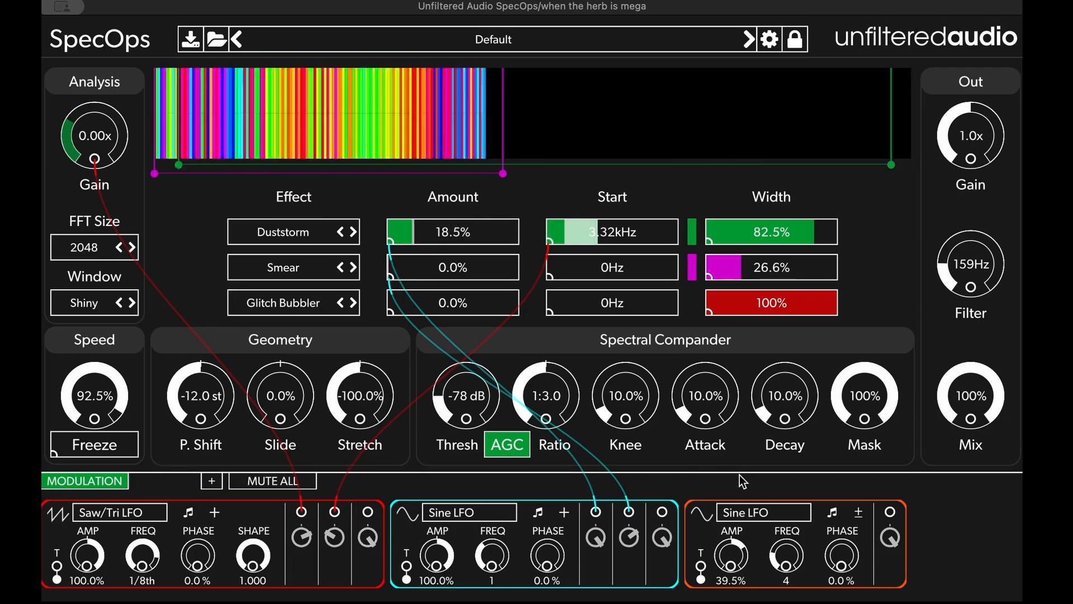
- Route the third LFO to the Geometry Slide, and make it unipolar with an Amp of 8.2%
{"action": "left_click_drag", "start_coordinate": [885, 512], "coordinate": [281, 420]}
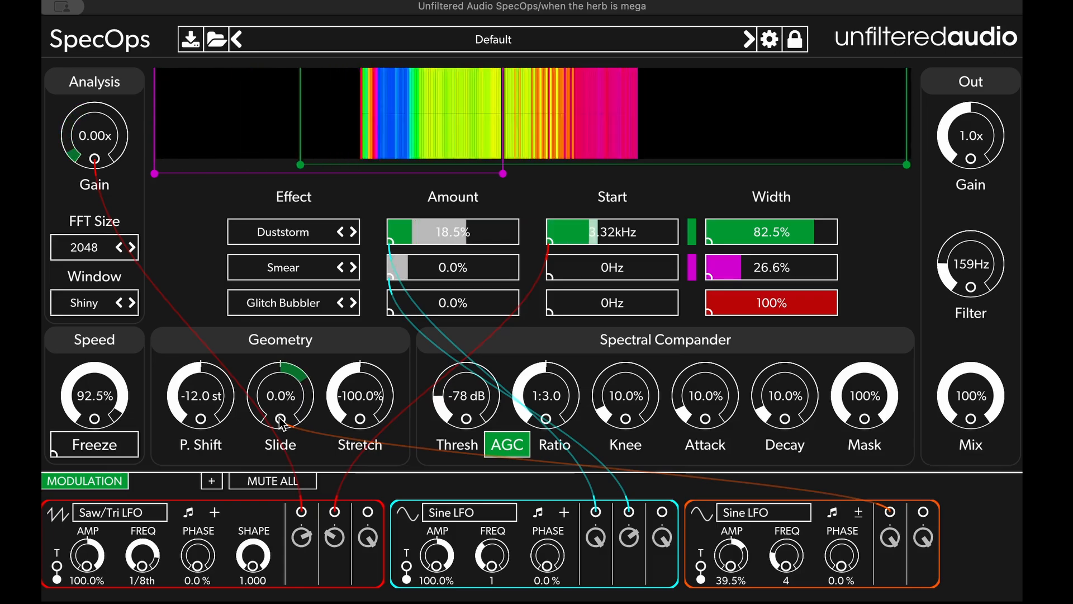
{"action": "left_click_drag", "start_coordinate": [732, 559], "coordinate": [738, 591]}
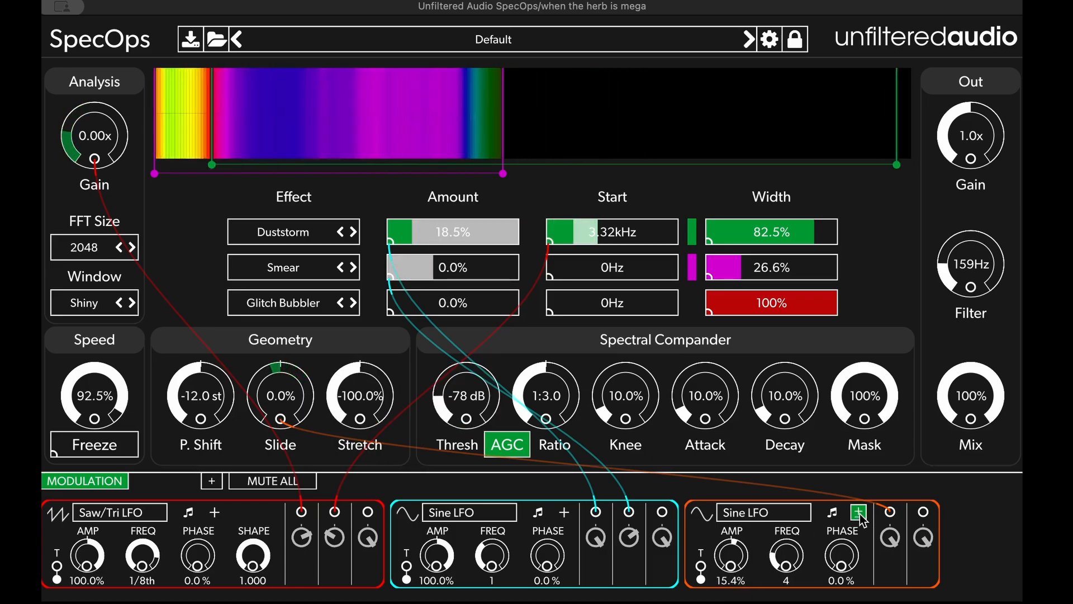
{"action": "left_click_drag", "start_coordinate": [738, 553], "coordinate": [741, 561]}
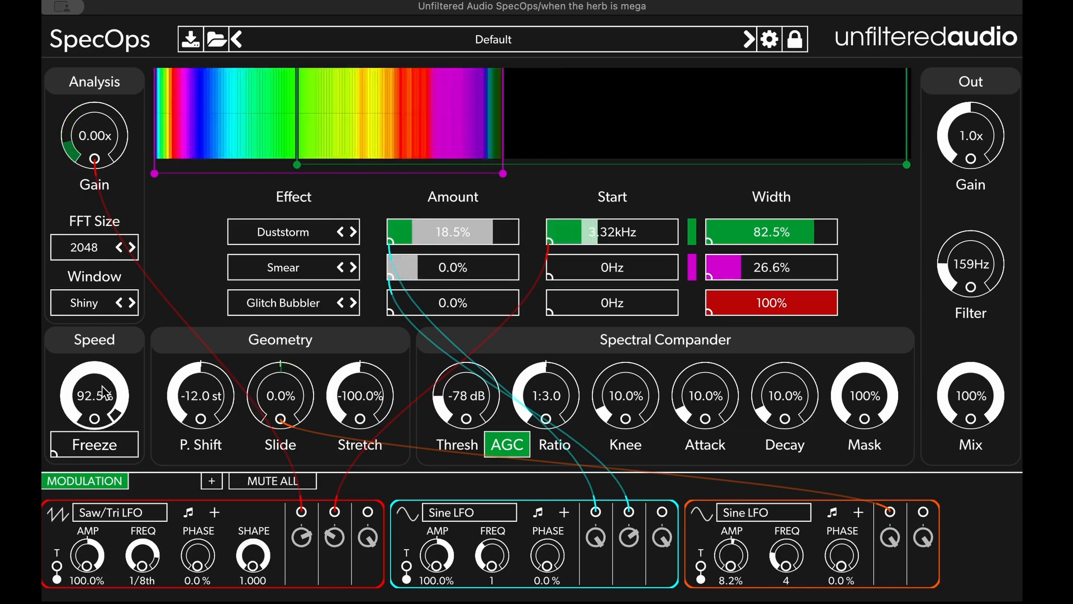
- Set the FFT Size to 16384, and the Spectral Compander to a -44 dB Thresh and a 1:2.2 Ratio
{"action": "left_click", "coordinate": [93, 248]}
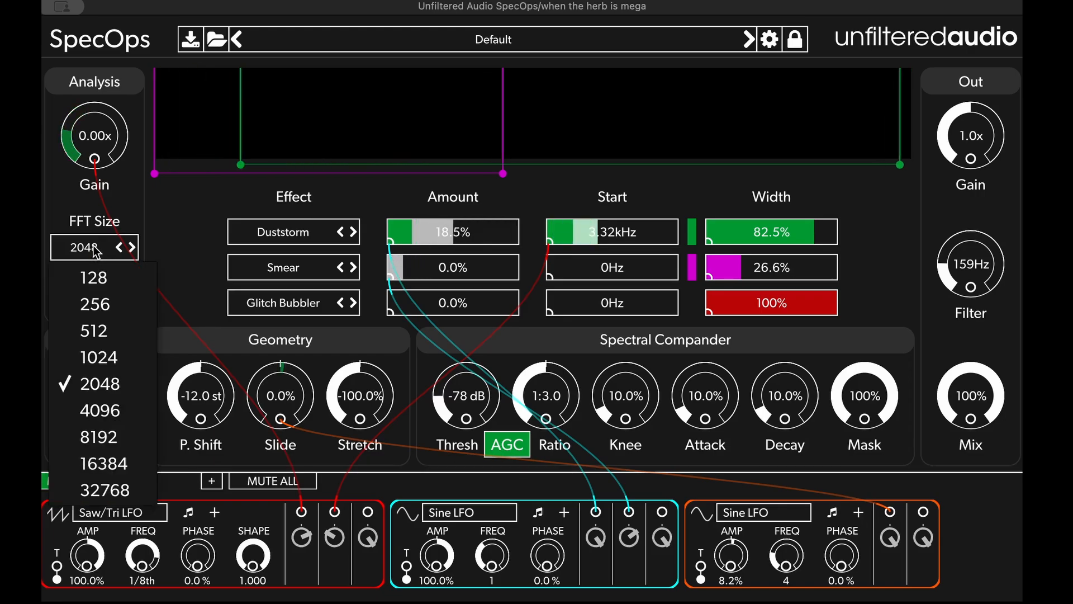
{"action": "left_click", "coordinate": [115, 464]}
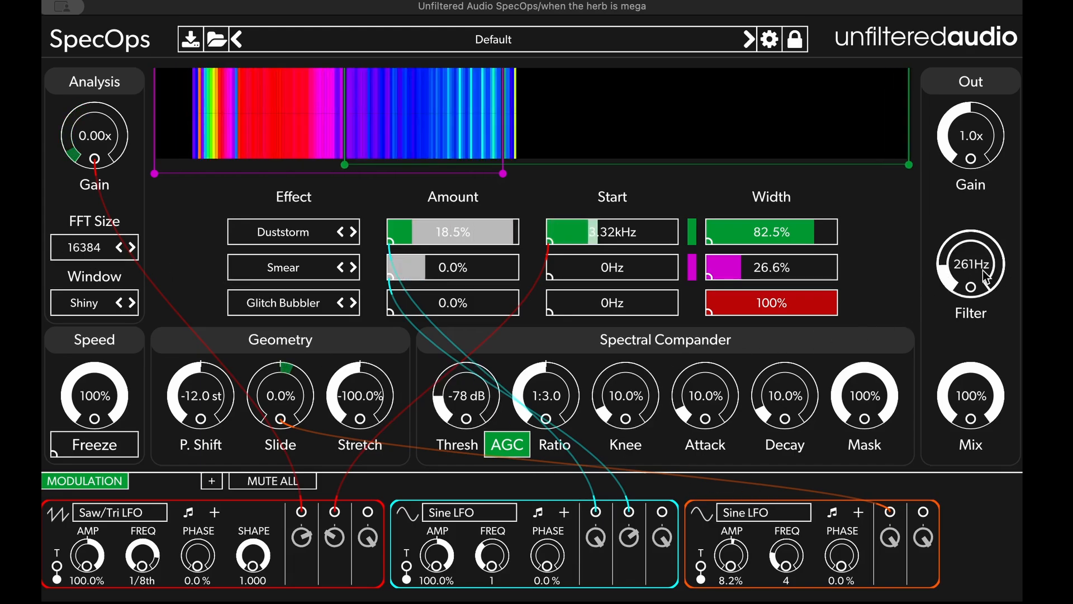
{"action": "left_click_drag", "start_coordinate": [551, 391], "coordinate": [551, 268]}
{"action": "left_click_drag", "start_coordinate": [480, 366], "coordinate": [496, 280]}
{"action": "left_click_drag", "start_coordinate": [536, 367], "coordinate": [541, 434]}
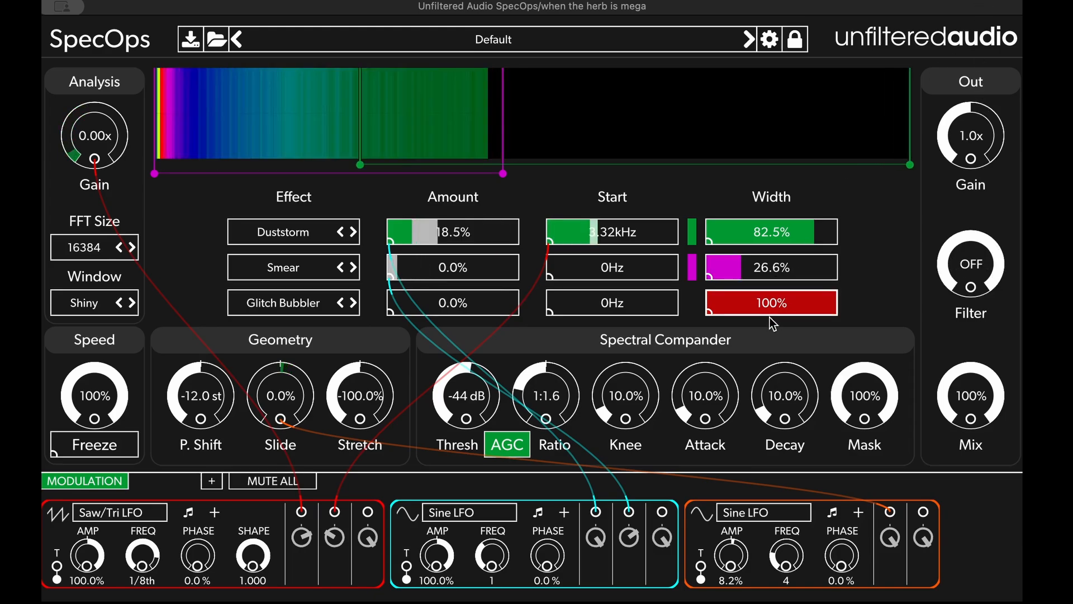
{"action": "left_click_drag", "start_coordinate": [548, 388], "coordinate": [546, 428]}
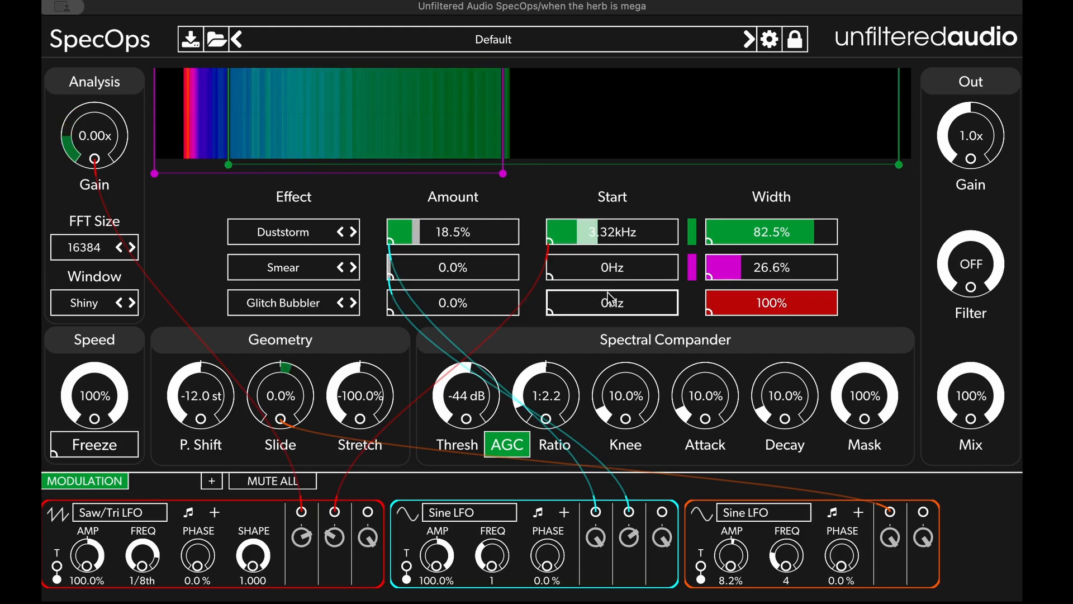
- Set Duststorm's Width to 8.4%, the Speed to 78.1% and the Analysis Gain to 0.5x
{"action": "left_click_drag", "start_coordinate": [795, 240], "coordinate": [716, 243]}
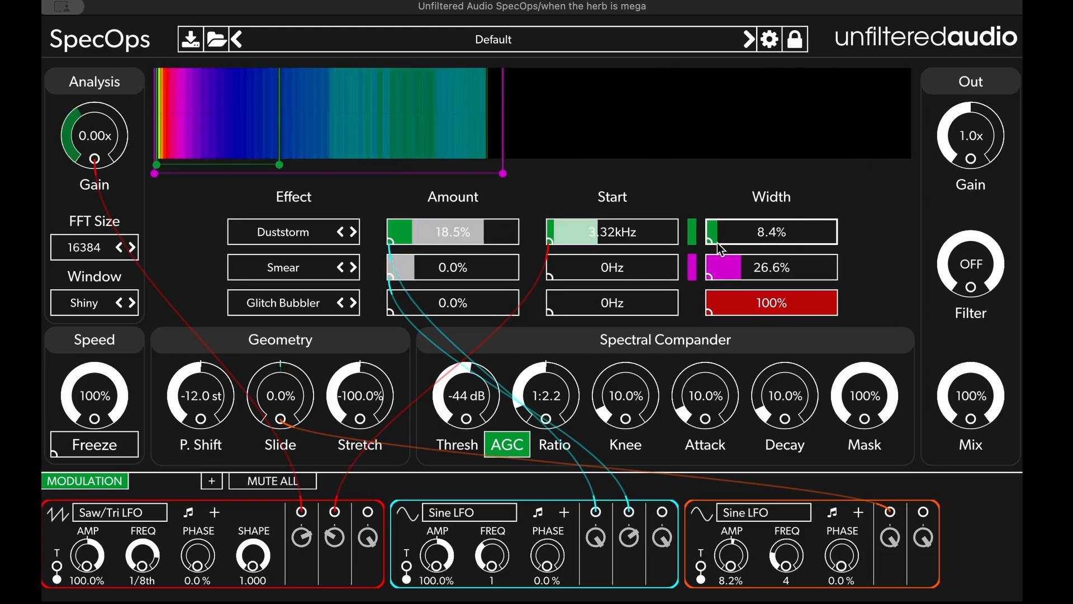
{"action": "left_click_drag", "start_coordinate": [106, 386], "coordinate": [106, 451]}
{"action": "left_click_drag", "start_coordinate": [104, 170], "coordinate": [115, 136]}
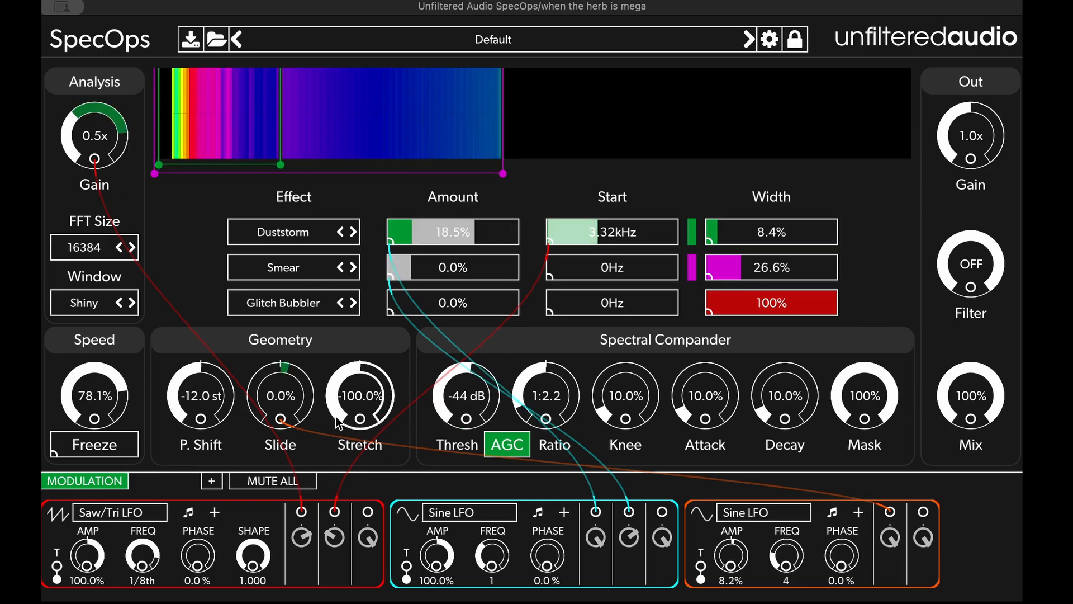
- Reset the Geometry Stretch to 0.0%, and set the P. Shift to -12.0 st and the Speed to 100%
{"action": "left_click_drag", "start_coordinate": [362, 389], "coordinate": [366, 367]}
{"action": "left_click_drag", "start_coordinate": [365, 282], "coordinate": [364, 281]}
{"action": "double_click", "coordinate": [363, 393]}
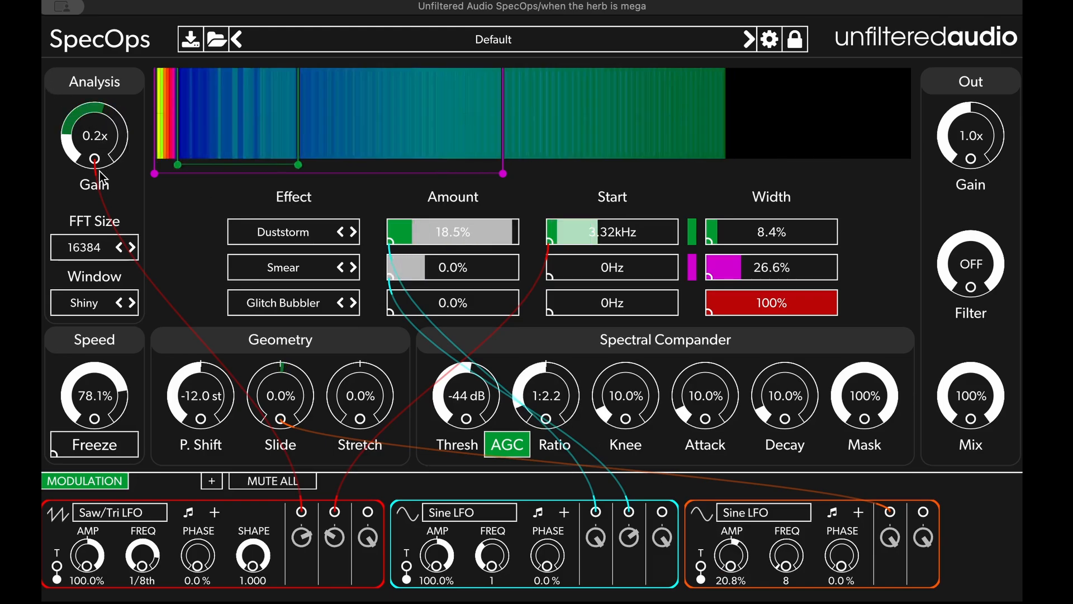
{"action": "left_click_drag", "start_coordinate": [207, 387], "coordinate": [203, 468]}
{"action": "left_click_drag", "start_coordinate": [95, 318], "coordinate": [96, 311]}
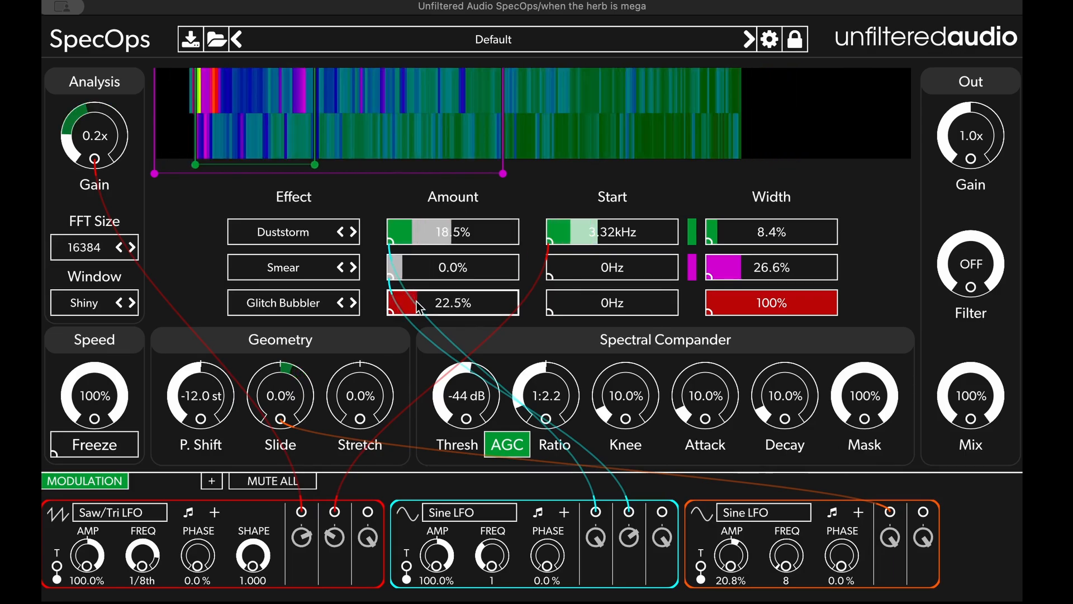
- Set Glitch Bubbler's Amount to 32.5%, route the third LFO to its Start, and set its Width to 15.9%
{"action": "left_click_drag", "start_coordinate": [426, 303], "coordinate": [430, 304]}
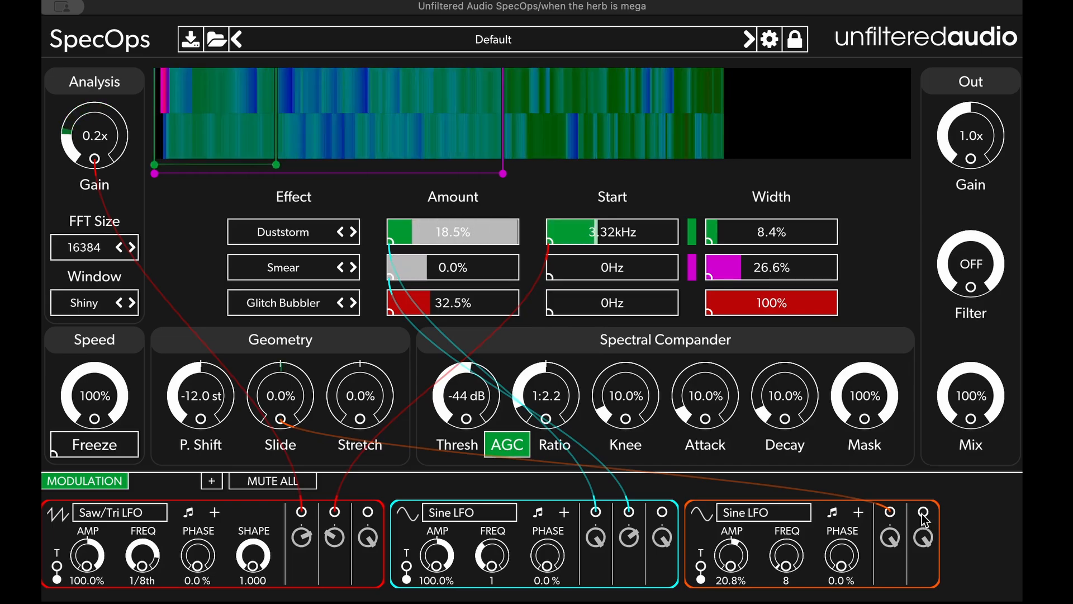
{"action": "left_click_drag", "start_coordinate": [732, 412], "coordinate": [553, 316]}
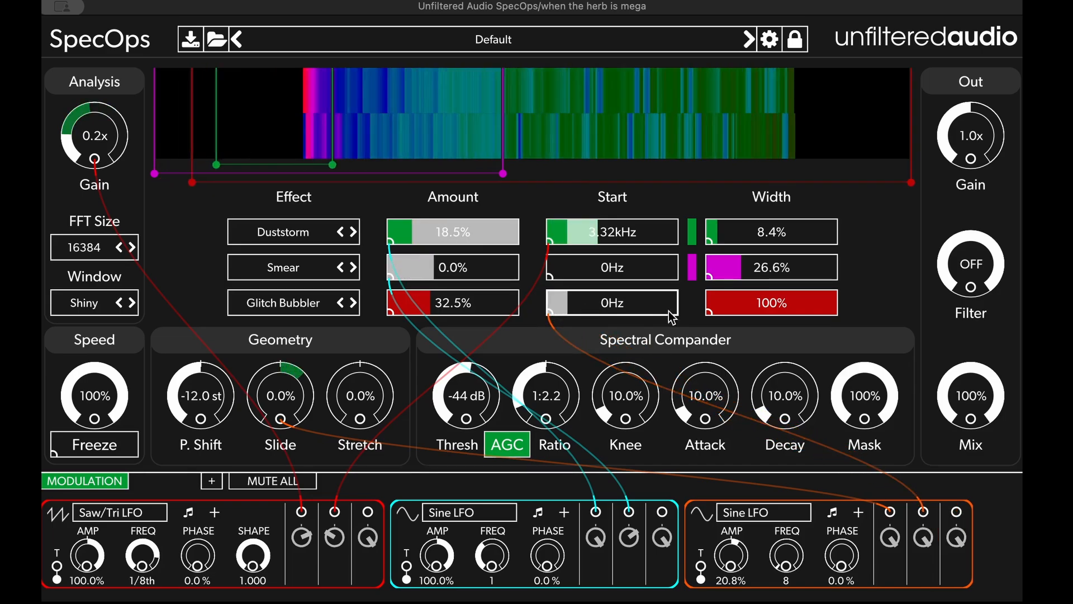
{"action": "left_click_drag", "start_coordinate": [816, 313], "coordinate": [734, 308]}
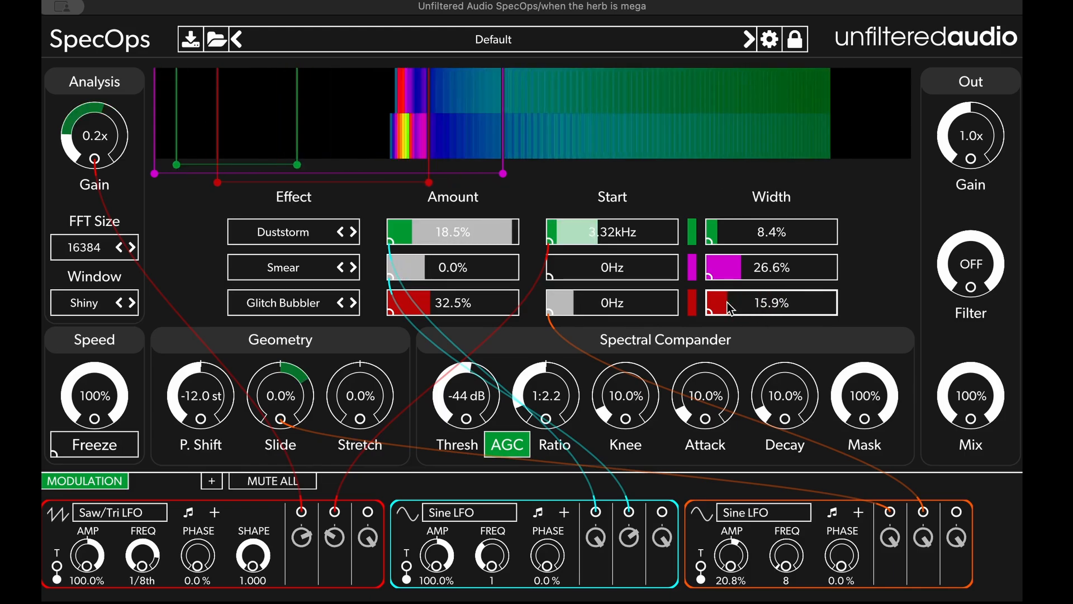
- Collapse the Saw/Tri LFO and both Sine LFO modules to their compact view
{"action": "left_click", "coordinate": [64, 513]}
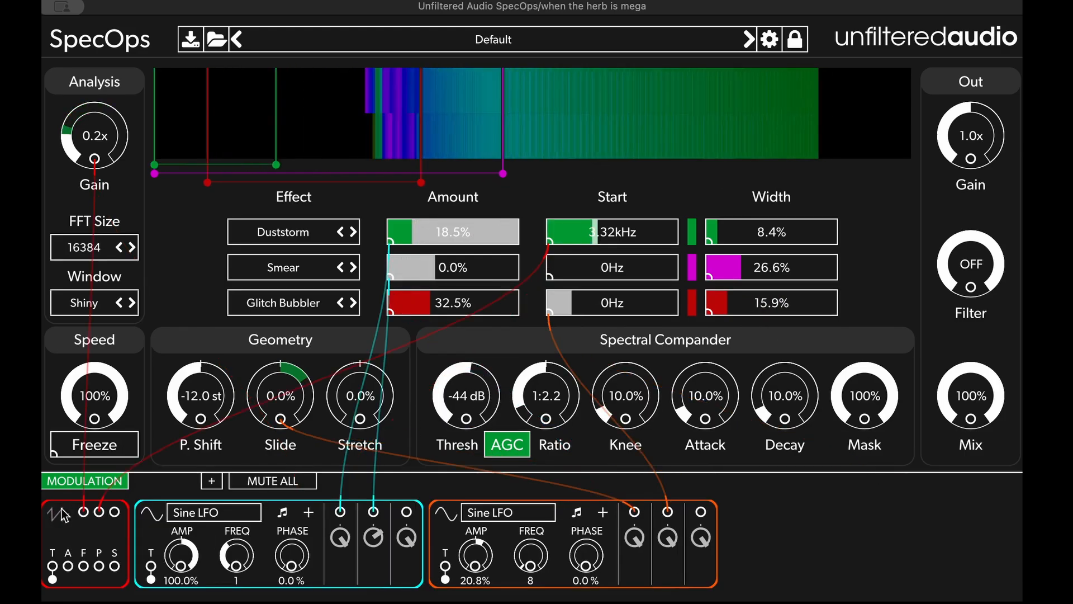
{"action": "left_click", "coordinate": [153, 515]}
{"action": "left_click", "coordinate": [239, 508]}
- Add an S+H Noise modulator with 61.2% Amp and 1/4 Freq, routed to the Glitch Bubbler Start
{"action": "left_click", "coordinate": [211, 481]}
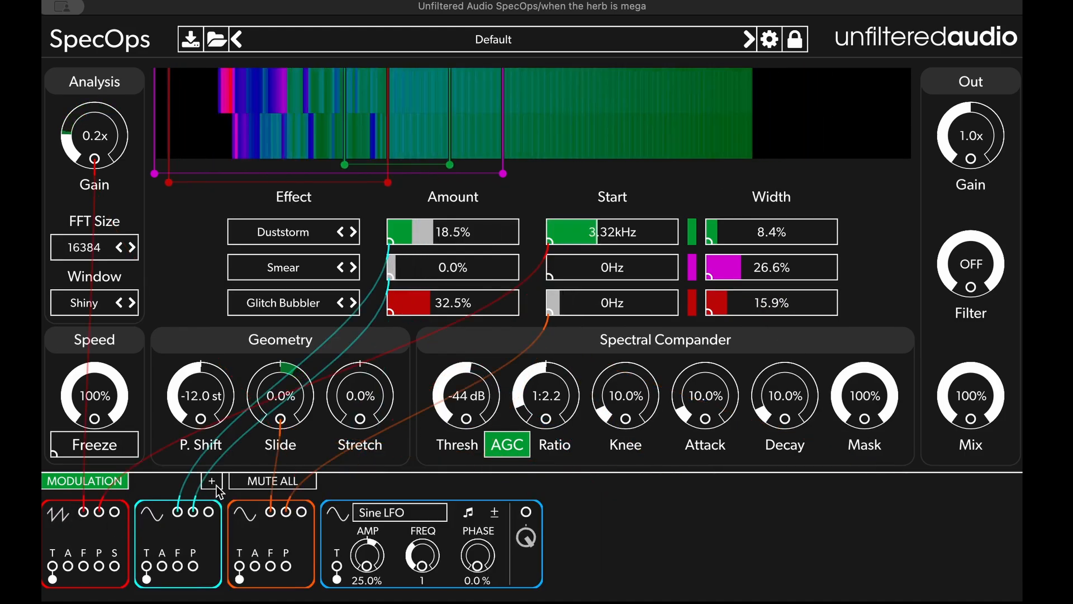
{"action": "left_click", "coordinate": [387, 513]}
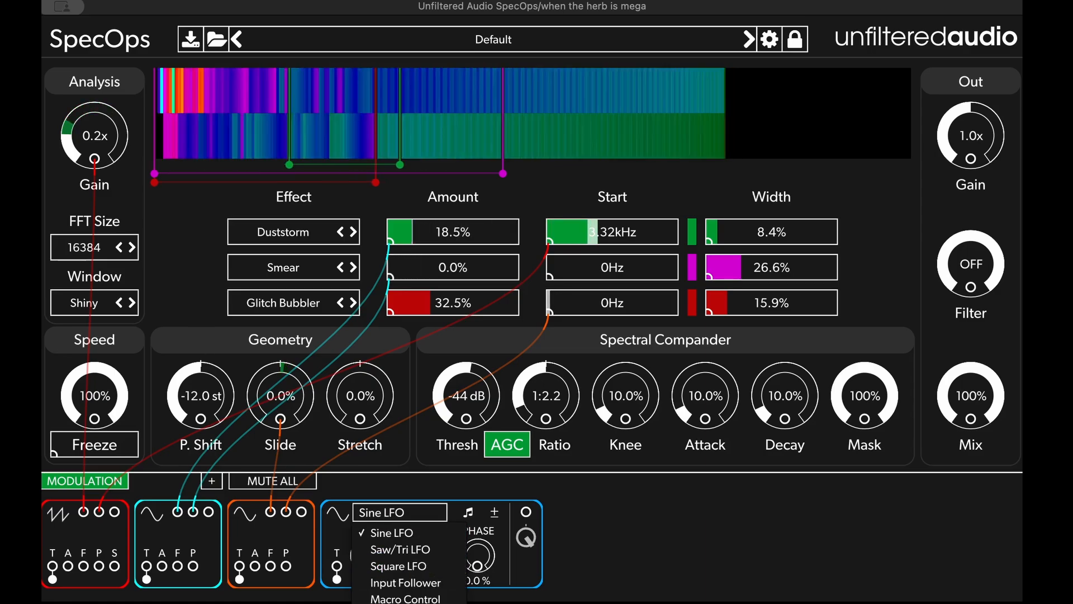
{"action": "left_click", "coordinate": [398, 602]}
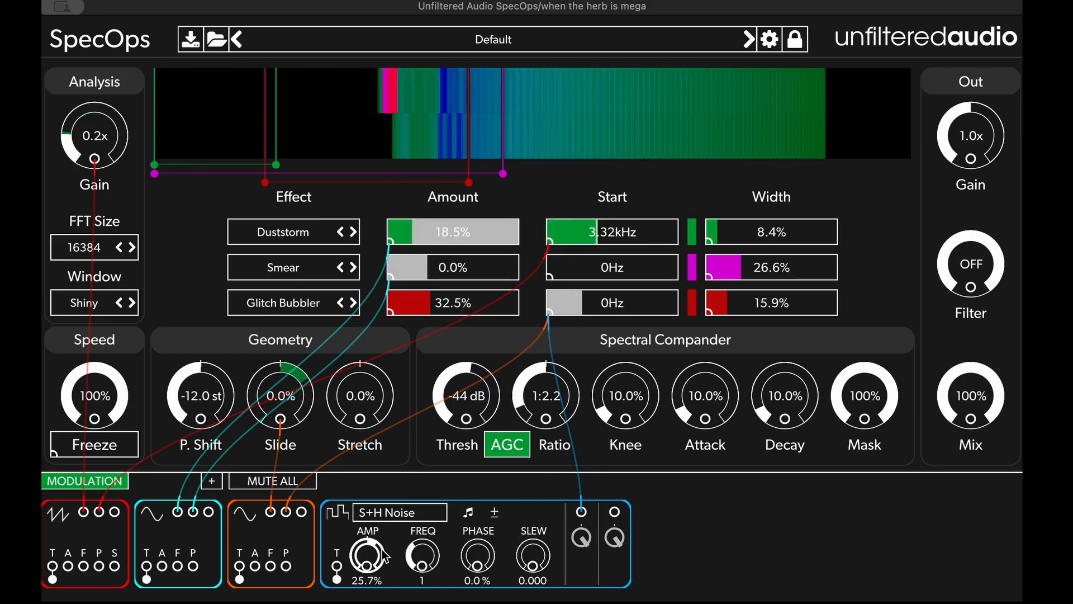
{"action": "left_click_drag", "start_coordinate": [420, 559], "coordinate": [449, 482]}
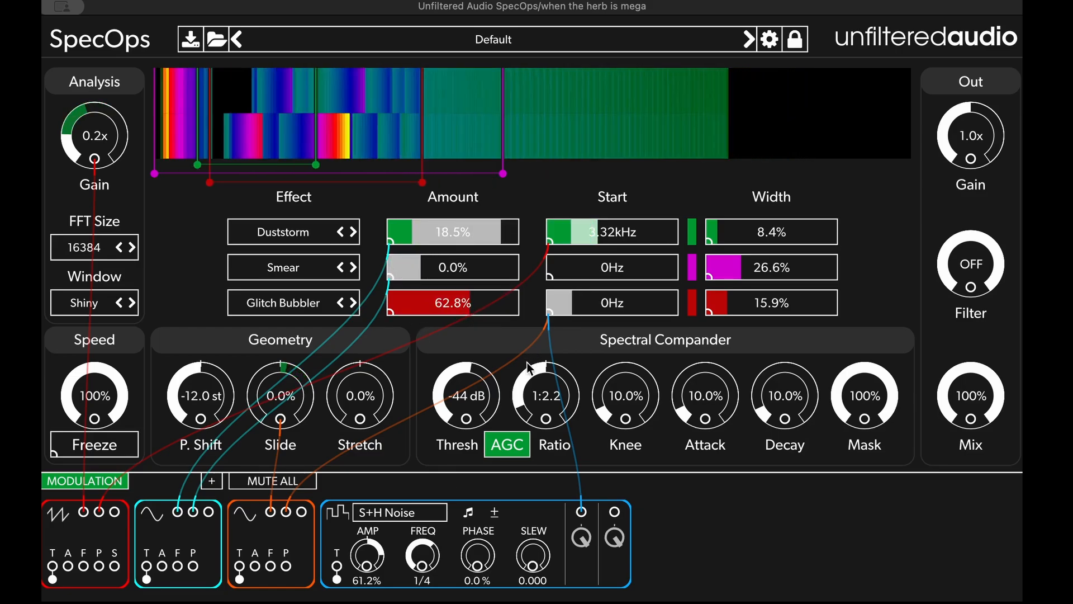
- Set the compander Ratio to 1:1.5, the Stretch to 46.2% and the output Filter to 1.15 kHz
{"action": "double_click", "coordinate": [543, 402]}
{"action": "left_click_drag", "start_coordinate": [542, 402], "coordinate": [547, 469]}
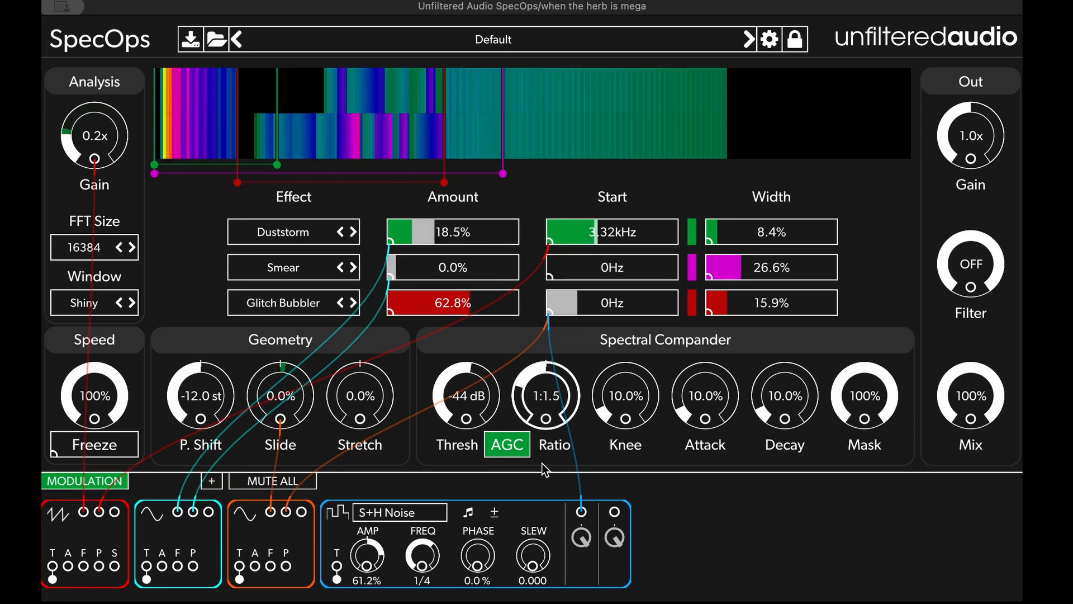
{"action": "left_click_drag", "start_coordinate": [969, 275], "coordinate": [968, 331]}
{"action": "left_click_drag", "start_coordinate": [360, 387], "coordinate": [366, 324]}
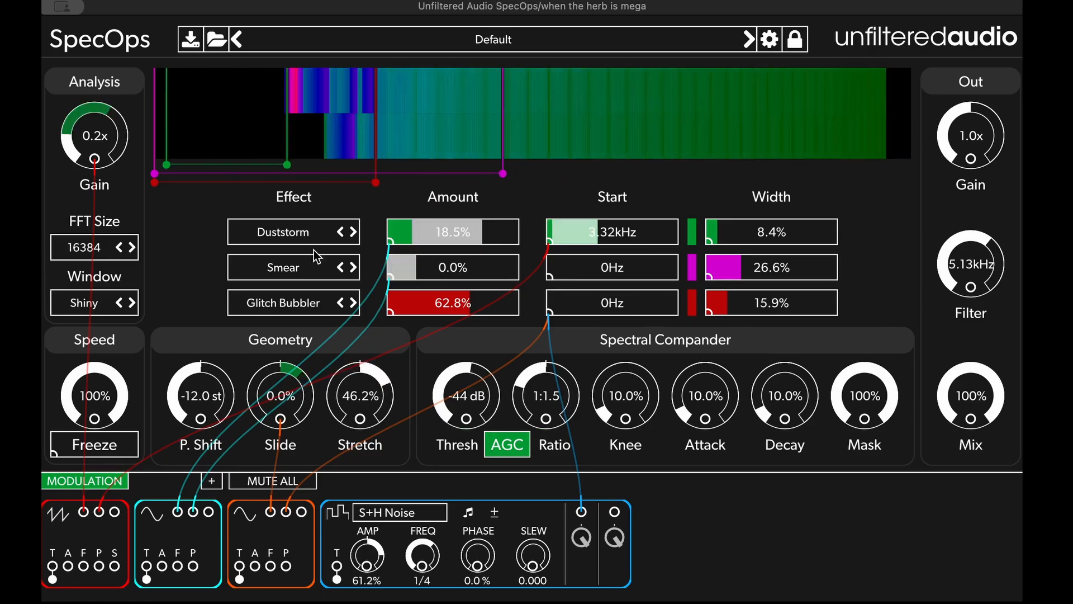
{"action": "left_click_drag", "start_coordinate": [968, 260], "coordinate": [966, 323]}
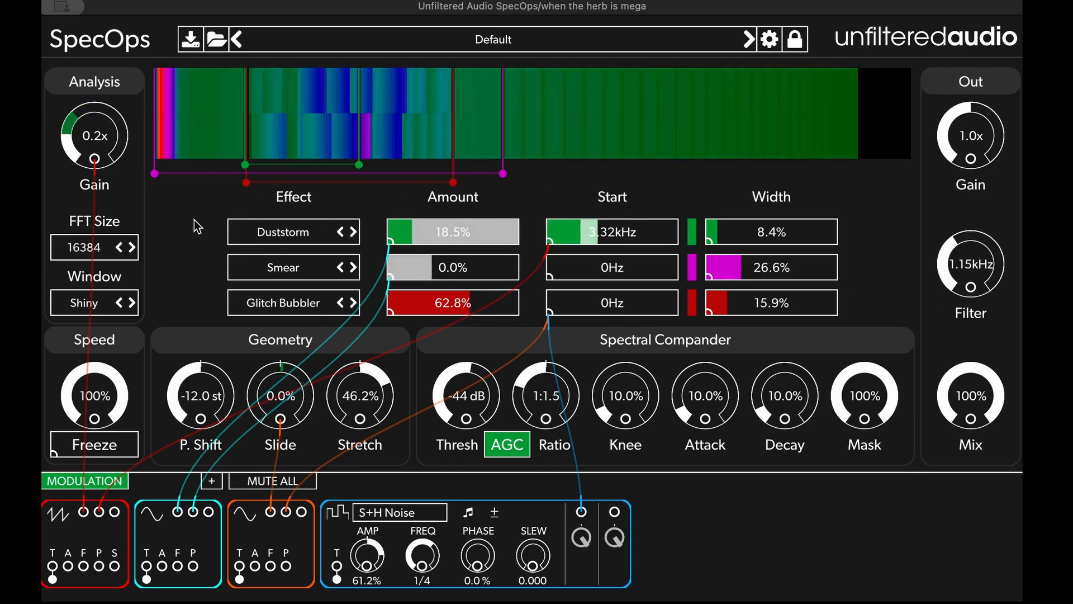
- Set the Speed to 26.1%, the Geometry Slide to -16.4% and the P. Shift to 12.0 st
{"action": "left_click_drag", "start_coordinate": [95, 396], "coordinate": [111, 601]}
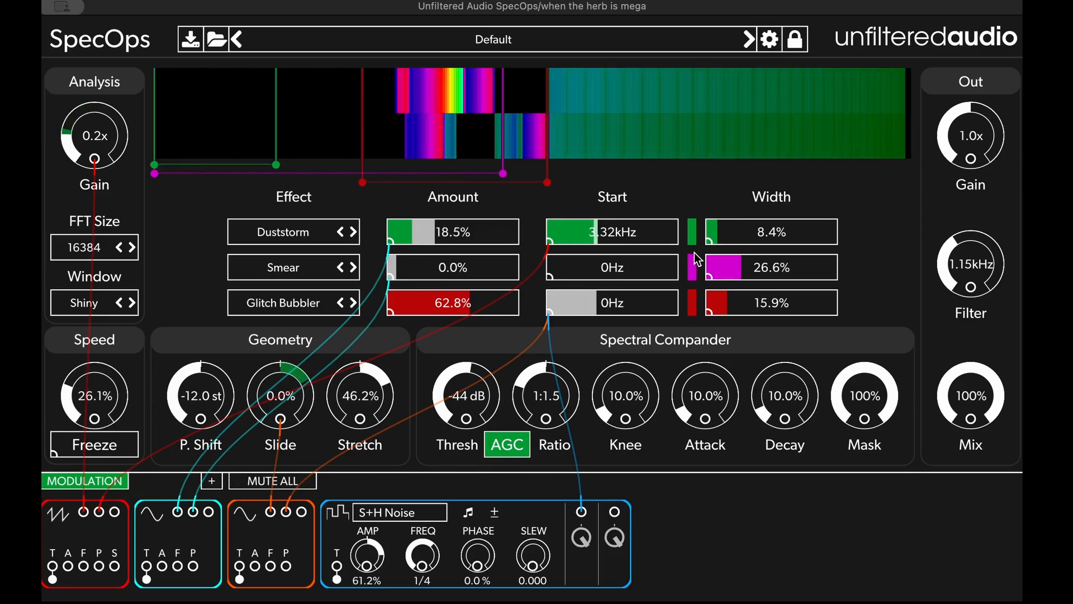
{"action": "left_click_drag", "start_coordinate": [551, 277], "coordinate": [609, 277]}
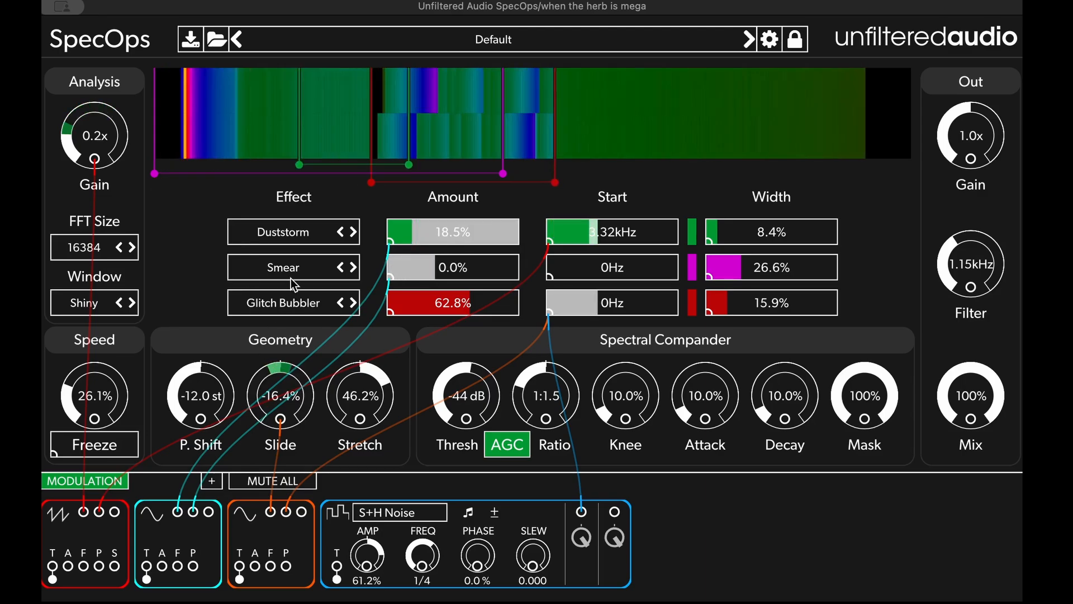
{"action": "left_click_drag", "start_coordinate": [203, 393], "coordinate": [218, 116]}
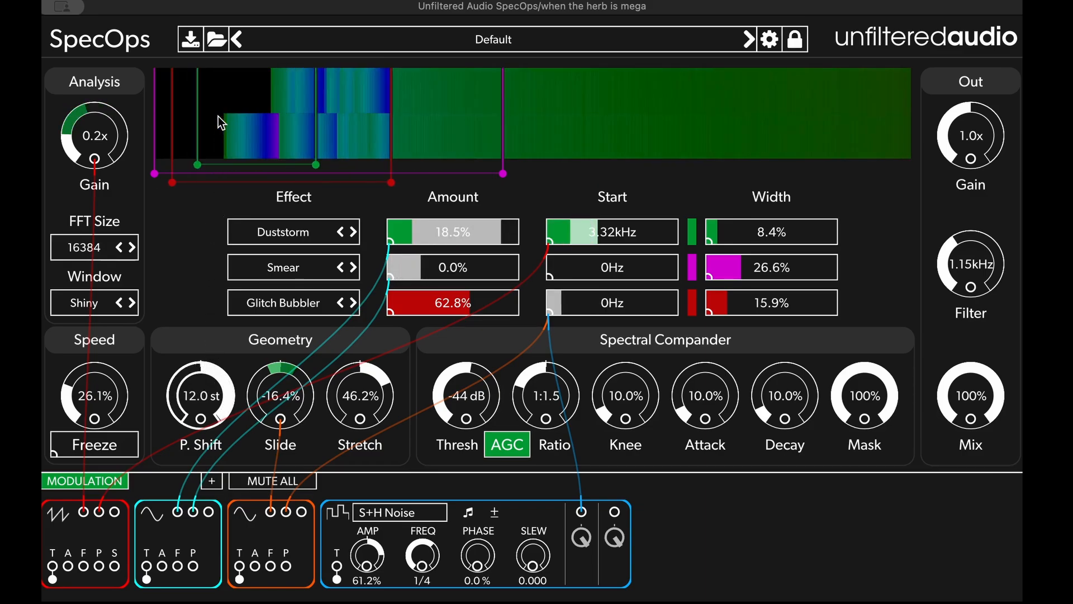
- Add a Step Sequencer modulator and collapse the S+H Noise module
{"action": "left_click", "coordinate": [212, 481]}
{"action": "left_click", "coordinate": [723, 515]}
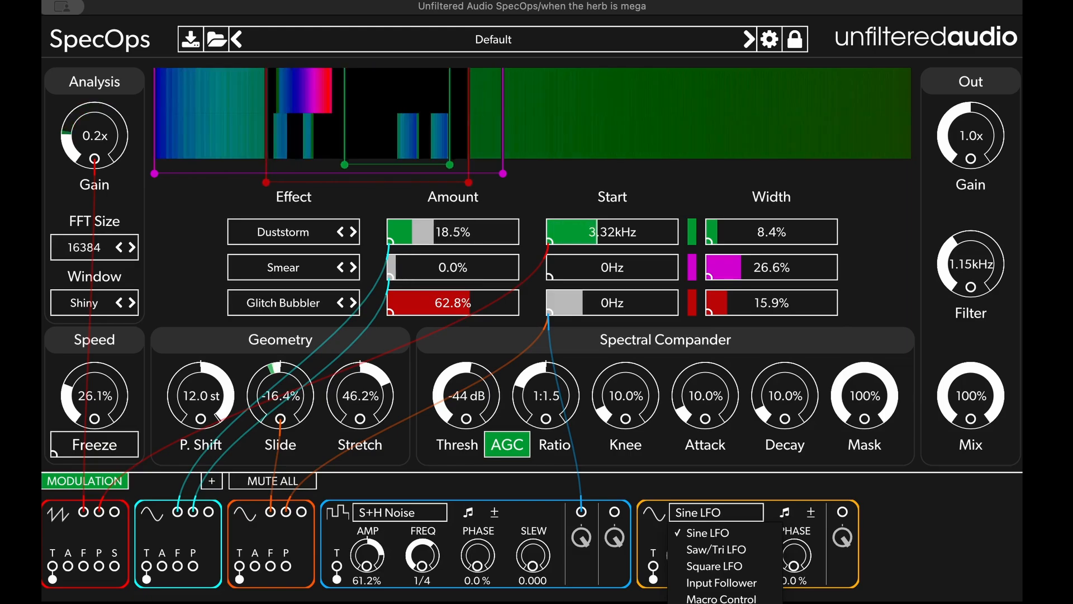
{"action": "left_click", "coordinate": [733, 603]}
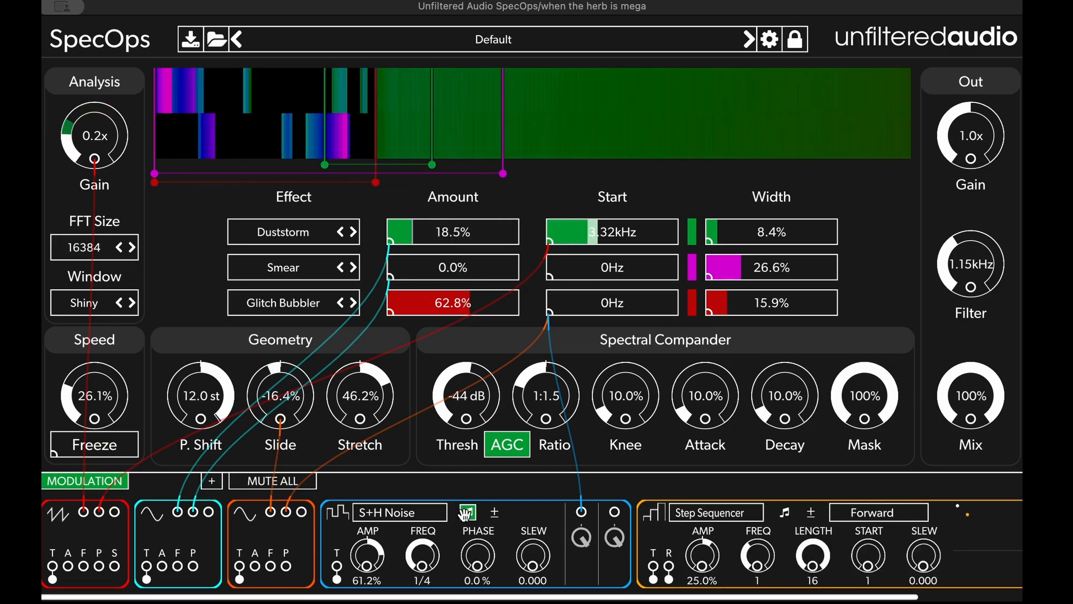
{"action": "left_click", "coordinate": [337, 515]}
- Draw a varied 16-step pattern in the Step Sequencer, set its Freq to 1/16th, and route it to the Stretch
{"action": "mouse_move", "coordinate": [735, 521]}
{"action": "left_mouse_down"}
{"action": "mouse_move", "coordinate": [774, 553]}
{"action": "mouse_move", "coordinate": [812, 538]}
{"action": "mouse_move", "coordinate": [824, 562]}
{"action": "mouse_move", "coordinate": [835, 547]}
{"action": "mouse_move", "coordinate": [846, 574]}
{"action": "mouse_move", "coordinate": [886, 544]}
{"action": "left_mouse_up"}
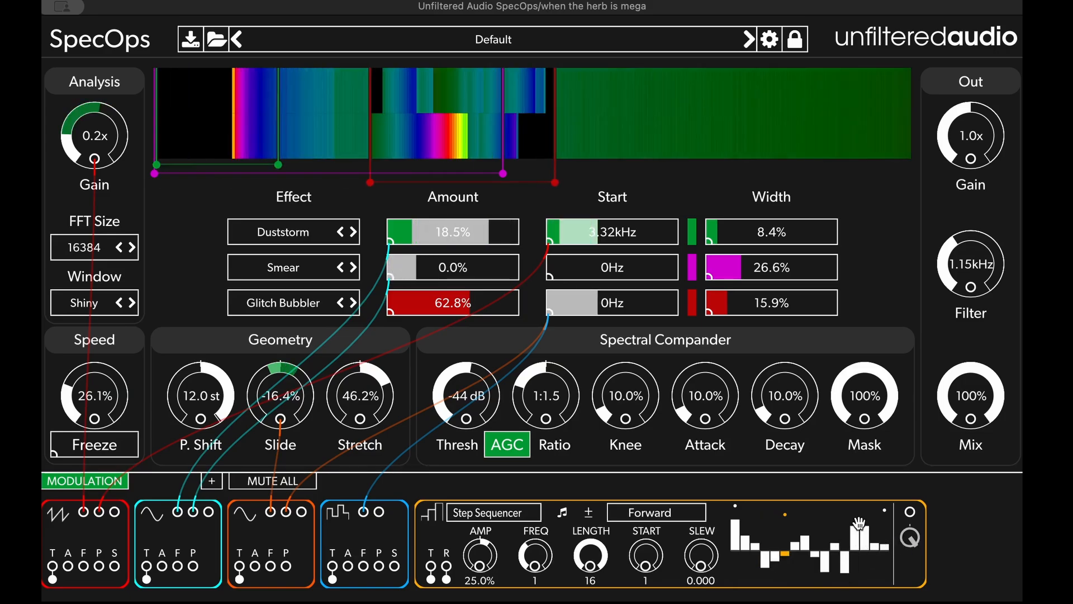
{"action": "left_click_drag", "start_coordinate": [532, 555], "coordinate": [549, 316]}
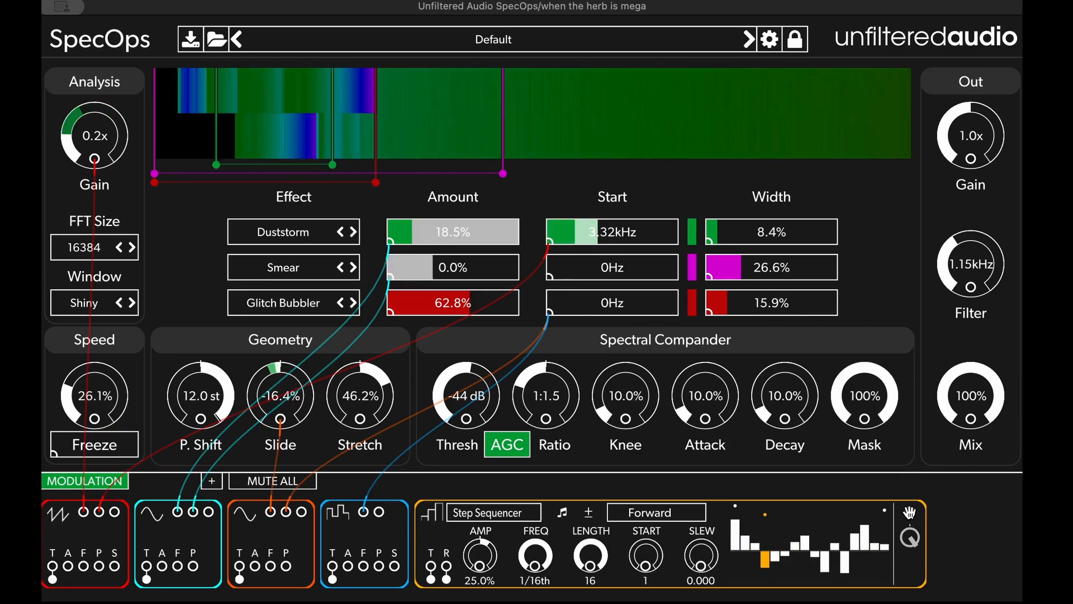
{"action": "left_click_drag", "start_coordinate": [425, 470], "coordinate": [360, 414]}
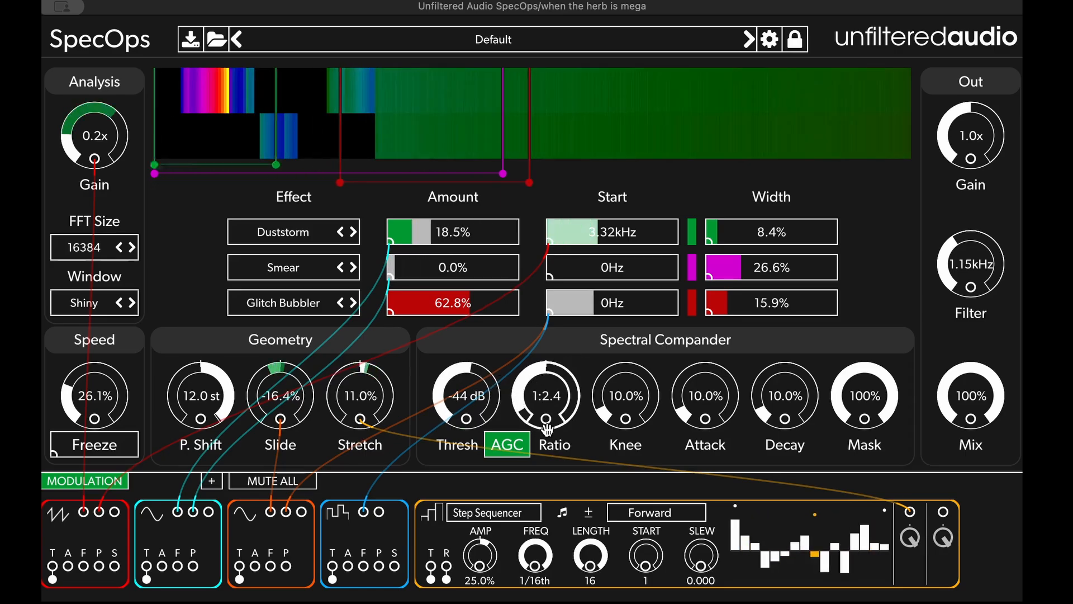
- Set the compander Ratio to 1:2.5, try the Mask at 0.9%, and return the Mask to 100%
{"action": "scroll", "coordinate": [547, 428], "scroll_direction": "up", "scroll_amount": 1}
{"action": "scroll", "coordinate": [547, 428], "scroll_direction": "up", "scroll_amount": 1}
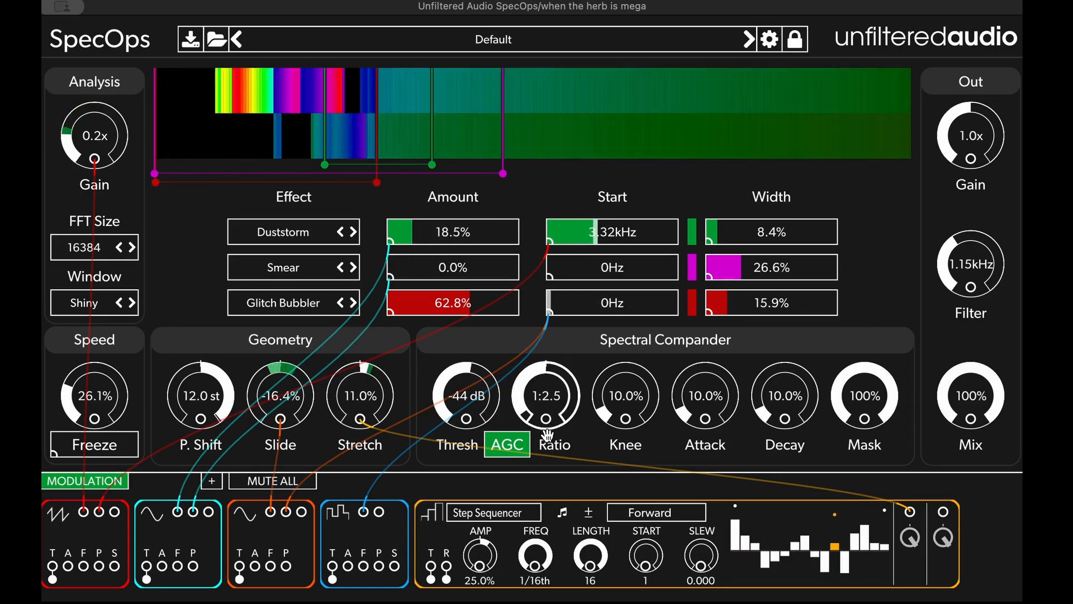
{"action": "left_click_drag", "start_coordinate": [875, 397], "coordinate": [853, 556]}
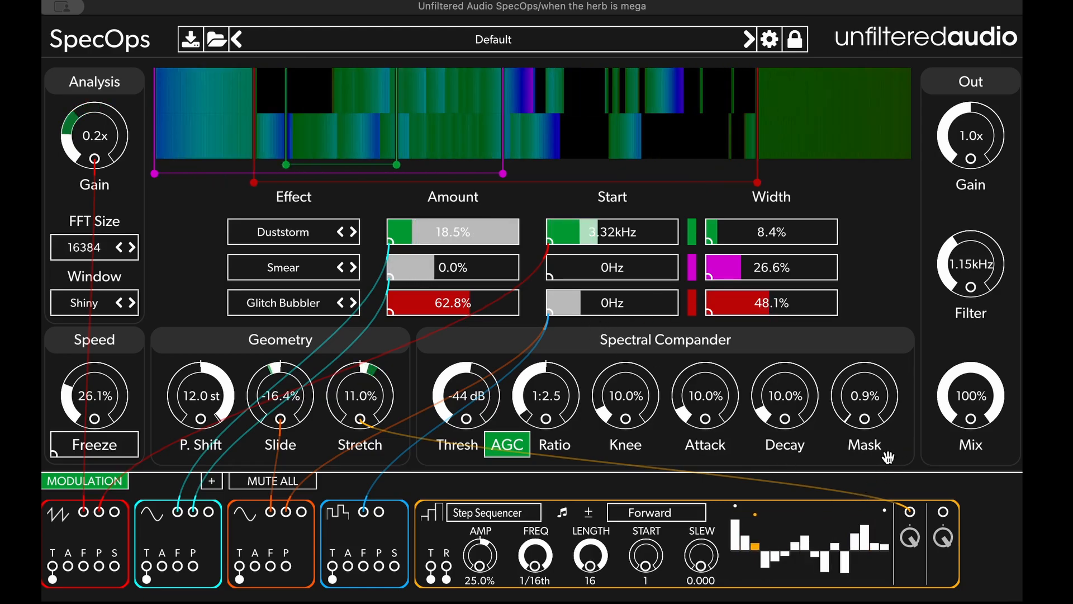
{"action": "left_click_drag", "start_coordinate": [864, 363], "coordinate": [874, 92]}
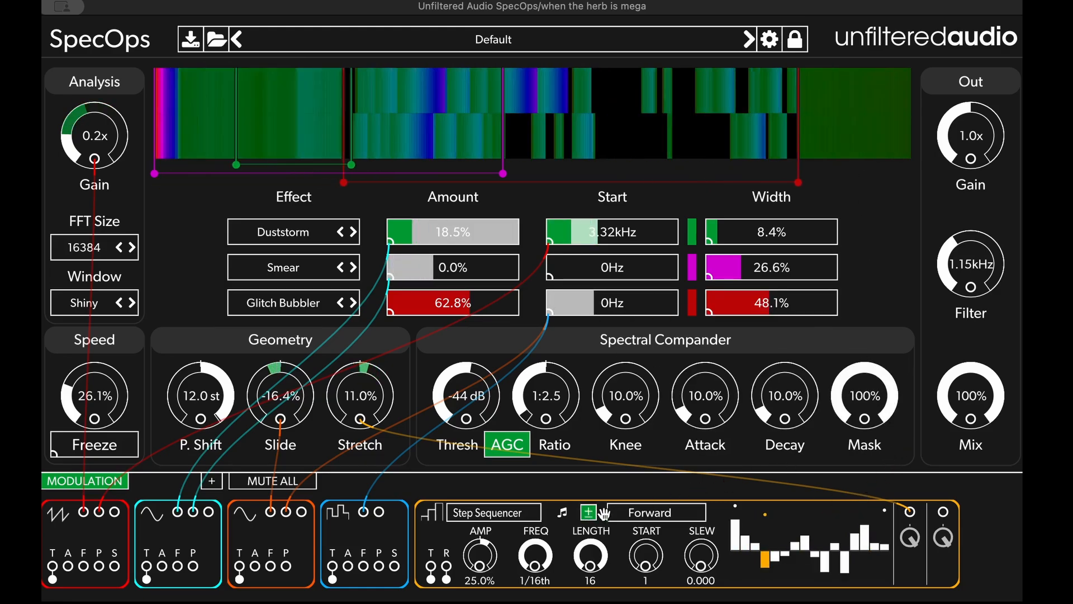
- Raise one of the later Step Sequencer steps to a high value, and route the sequencer to the Saw/Tri LFO's T input
{"action": "mouse_move", "coordinate": [837, 541]}
{"action": "left_mouse_down"}
{"action": "mouse_move", "coordinate": [817, 522]}
{"action": "mouse_move", "coordinate": [817, 474]}
{"action": "left_mouse_up"}
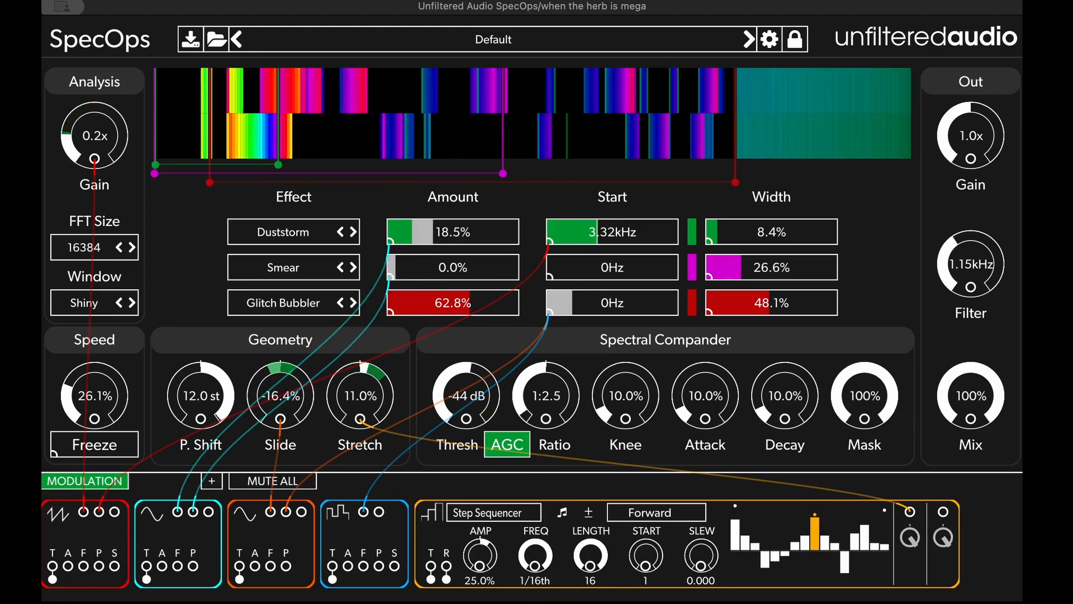
{"action": "left_click_drag", "start_coordinate": [812, 540], "coordinate": [54, 570]}
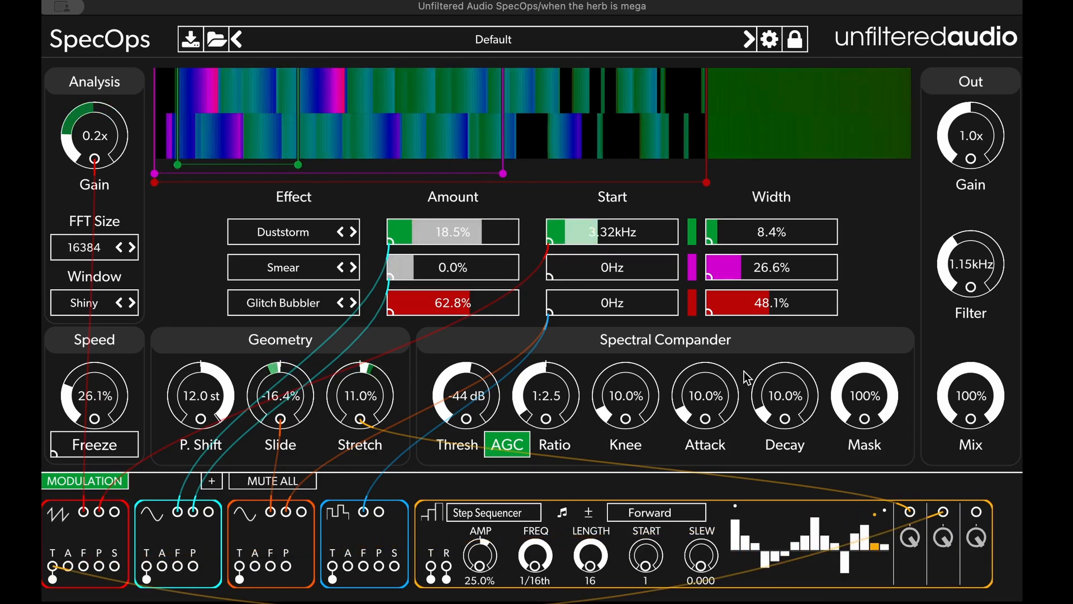
- Set the output Filter to 469 Hz, the Speed to 95.5% and the Analysis Gain to 0.5x
{"action": "left_click_drag", "start_coordinate": [960, 276], "coordinate": [958, 306]}
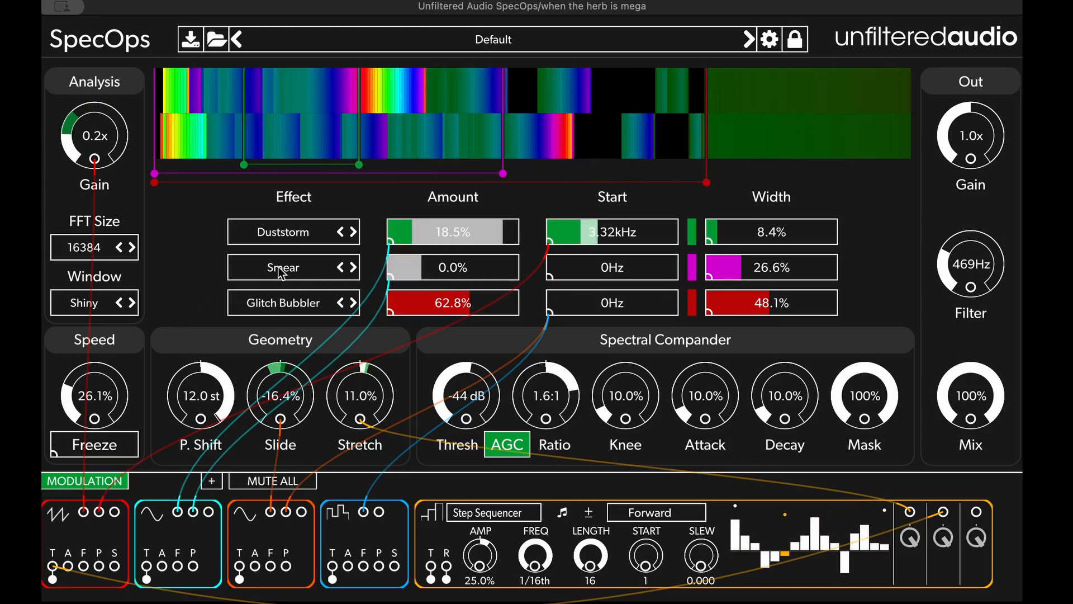
{"action": "left_click_drag", "start_coordinate": [101, 378], "coordinate": [102, 338]}
{"action": "left_click_drag", "start_coordinate": [113, 255], "coordinate": [109, 218]}
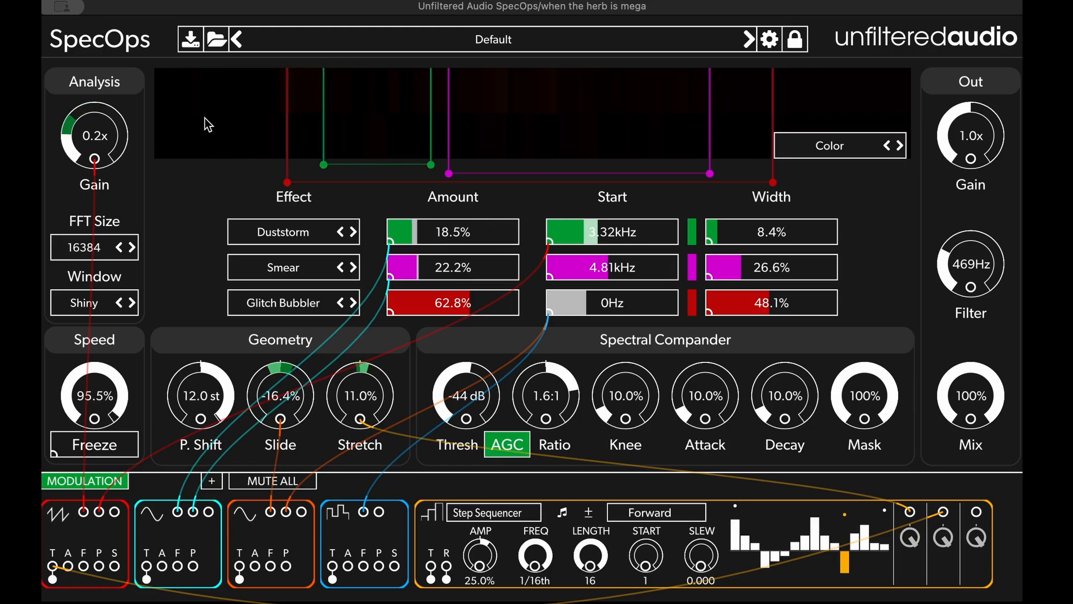
{"action": "left_click_drag", "start_coordinate": [93, 115], "coordinate": [99, 77]}
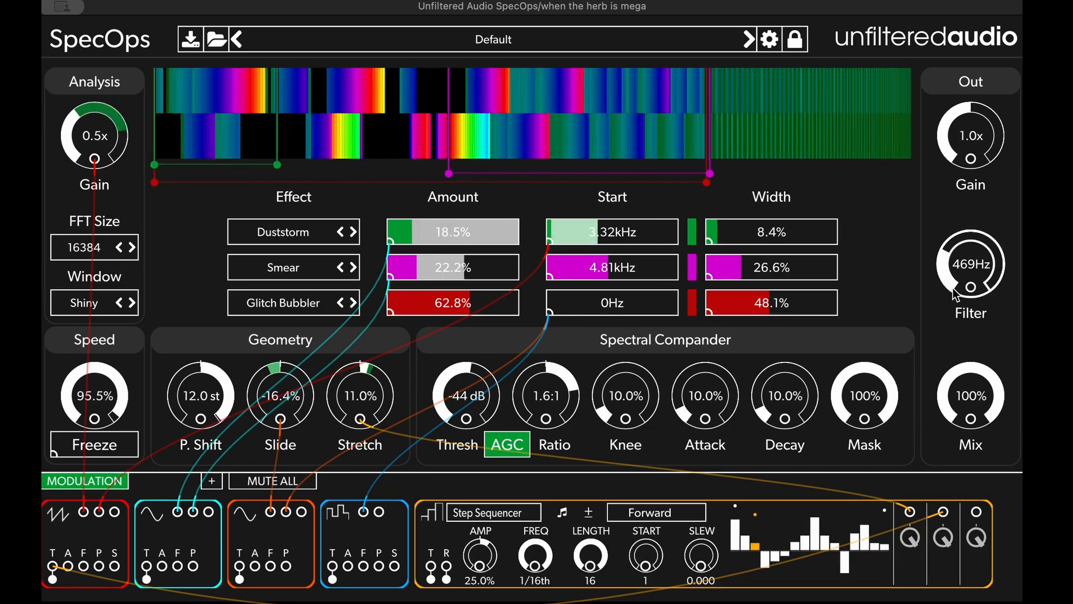
- Try the output Filter at 12.2 kHz, then set it to 954 Hz and the compander Ratio to 1:2.5
{"action": "left_click_drag", "start_coordinate": [974, 261], "coordinate": [999, 110]}
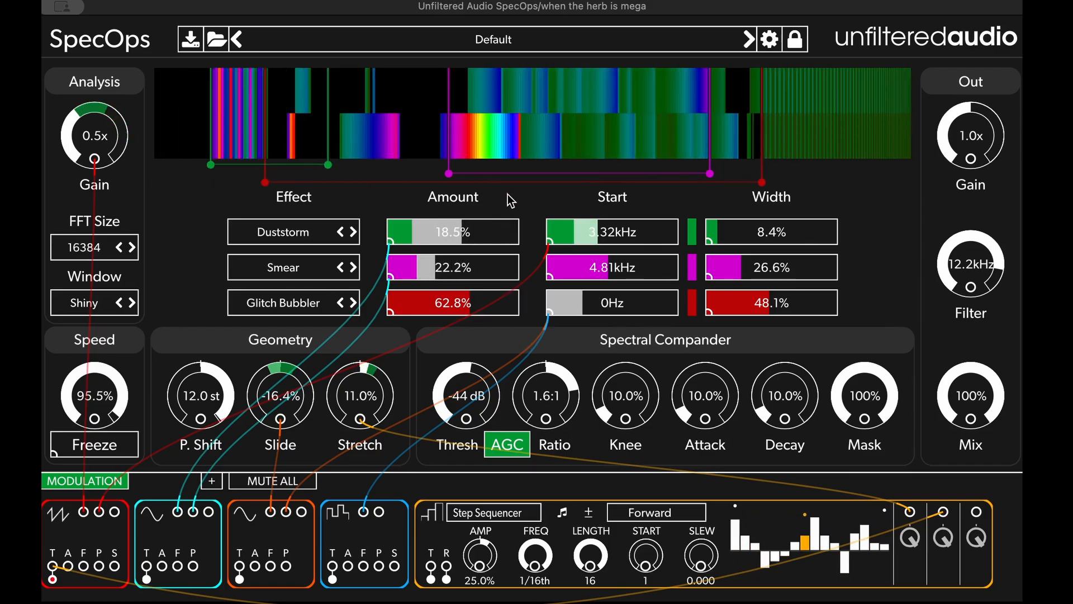
{"action": "left_click_drag", "start_coordinate": [564, 390], "coordinate": [562, 519]}
{"action": "left_click_drag", "start_coordinate": [966, 246], "coordinate": [912, 386]}
{"action": "left_click_drag", "start_coordinate": [546, 395], "coordinate": [535, 448]}
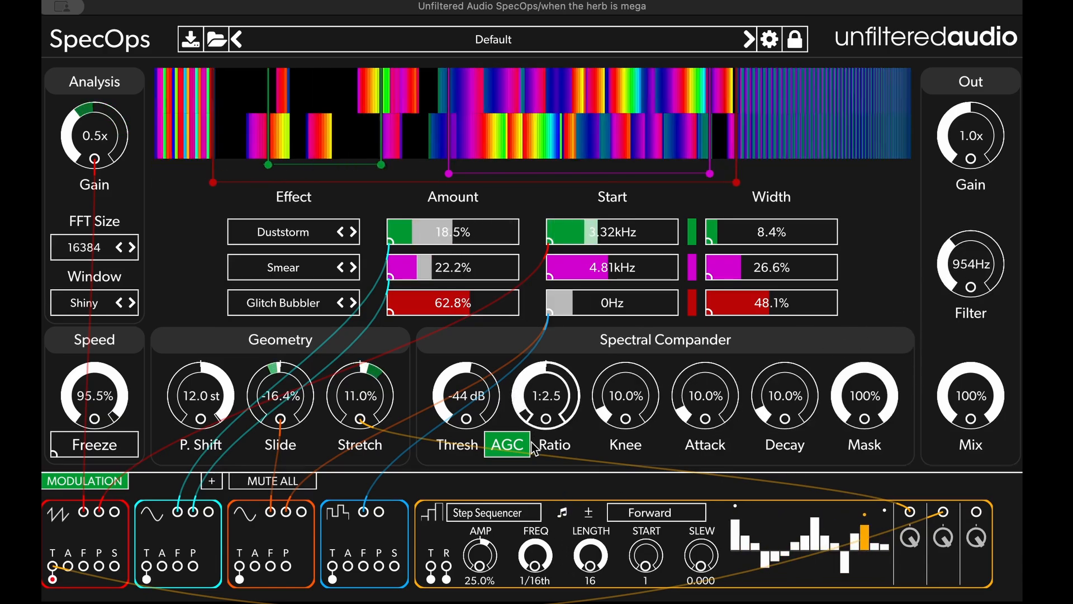
- Set the compander Mask to 65.1%, the Ratio to 1:1.2 and the Thresh to -89 dB
{"action": "left_click_drag", "start_coordinate": [865, 396], "coordinate": [847, 488]}
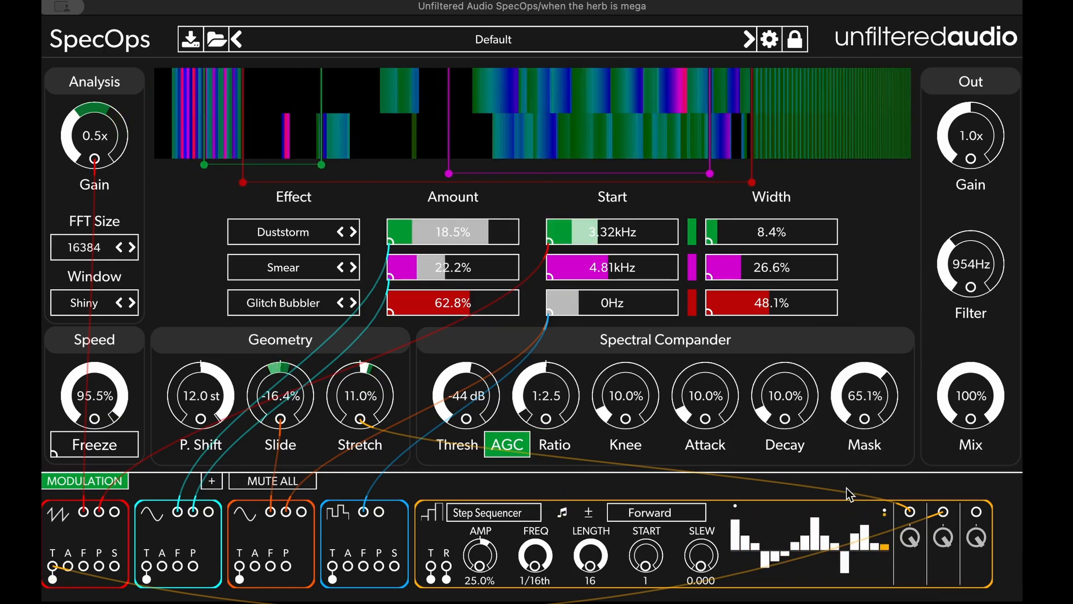
{"action": "left_click_drag", "start_coordinate": [466, 394], "coordinate": [496, 456]}
{"action": "left_click_drag", "start_coordinate": [546, 392], "coordinate": [547, 321]}
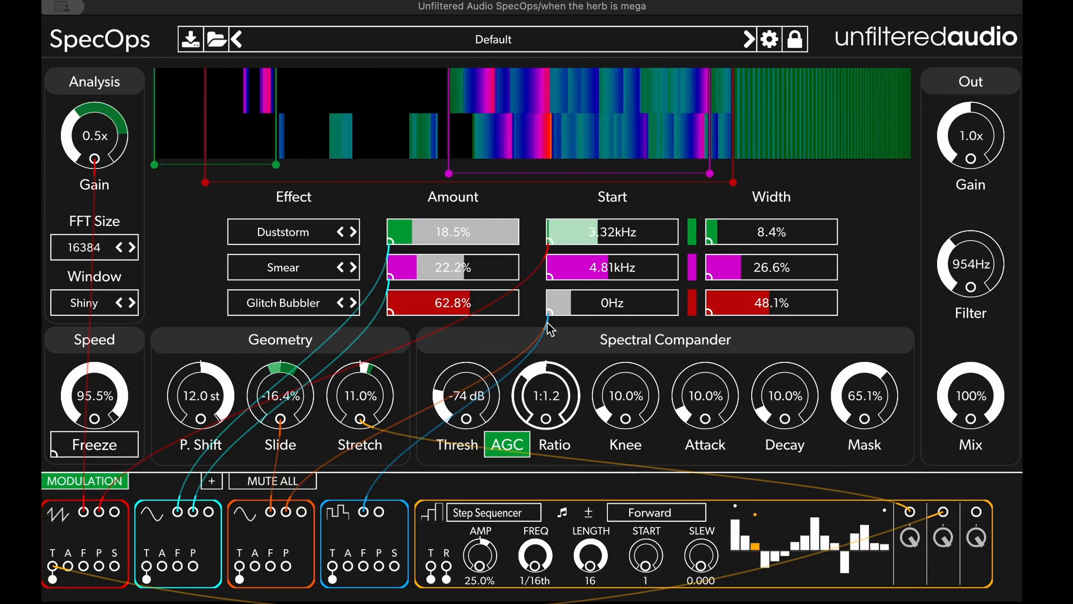
{"action": "left_click_drag", "start_coordinate": [459, 399], "coordinate": [462, 441]}
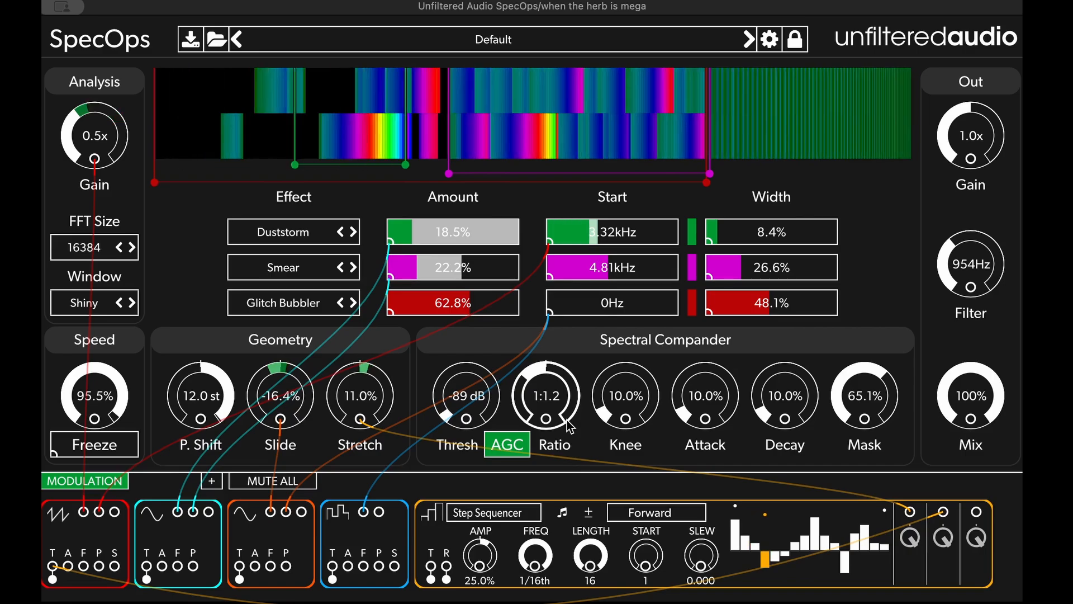